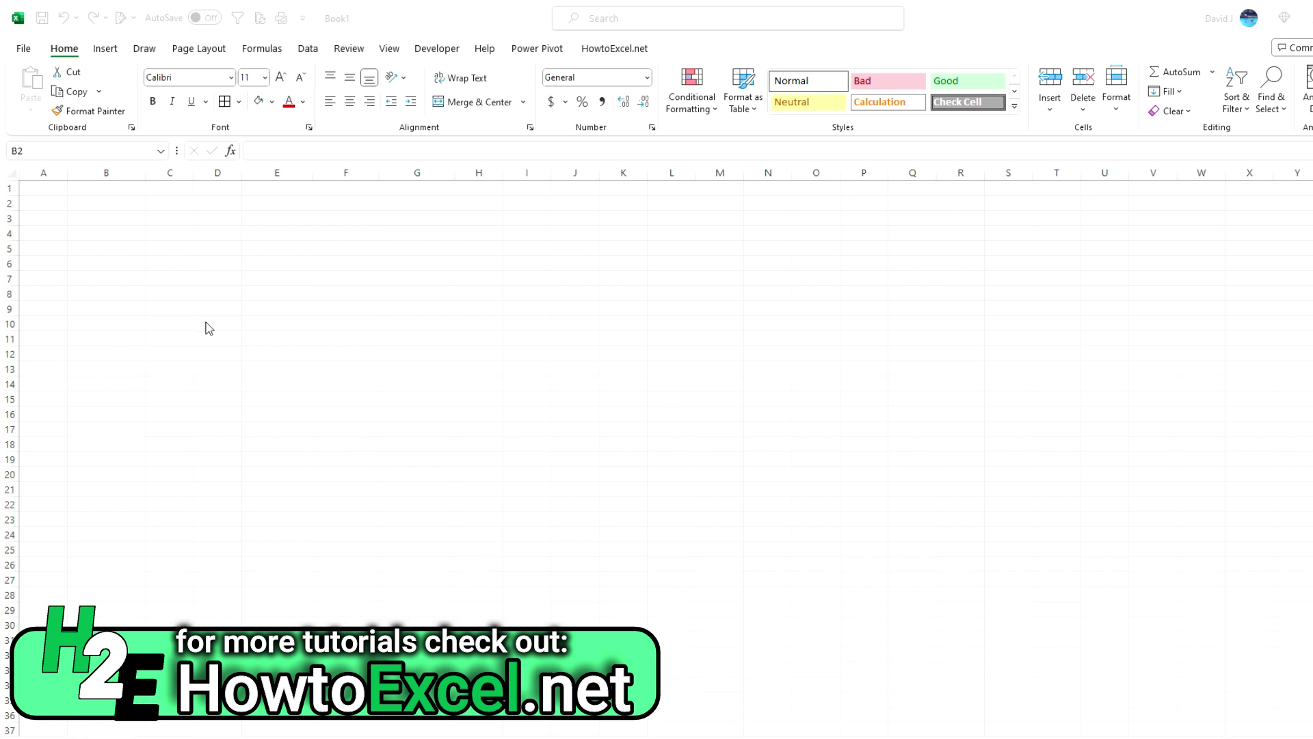
Step: Enter the Criteria heading in B2, then Location, Square Footage, School, Yard and Kitchen below it
left_click(101, 201)
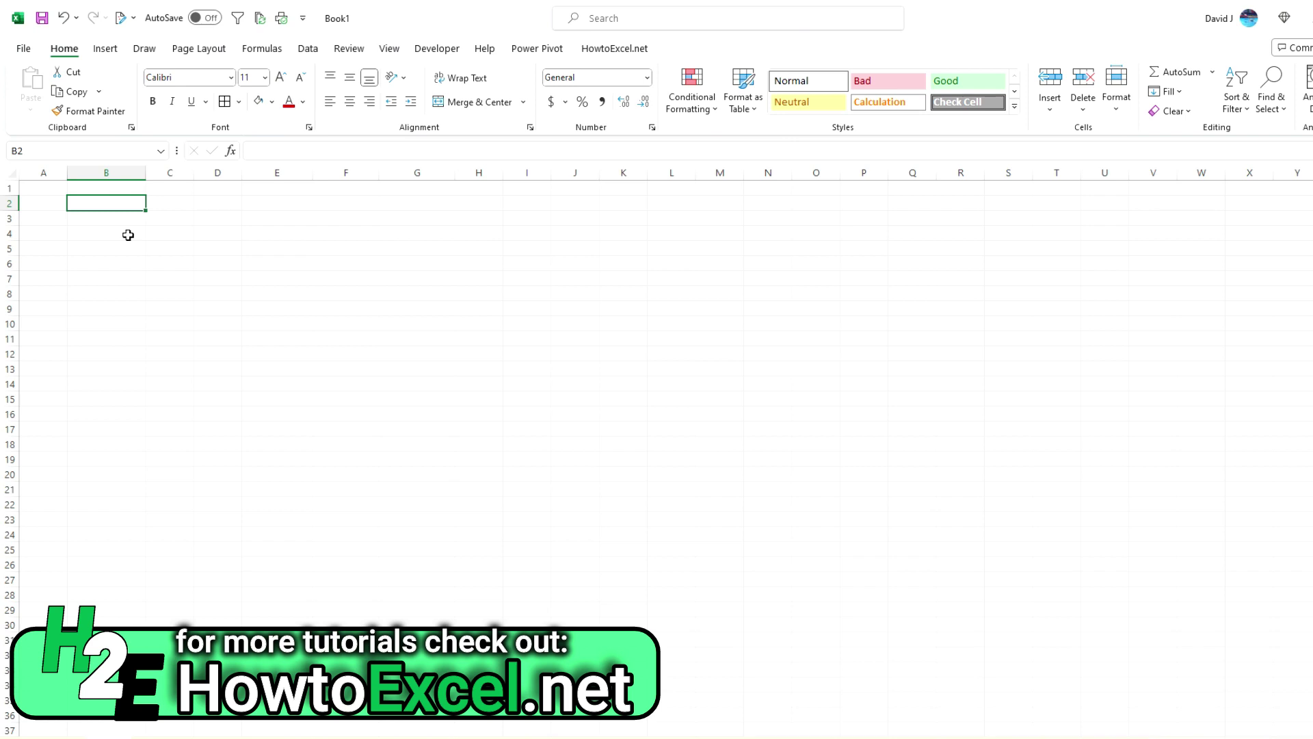
type("Criteria")
key("Return")
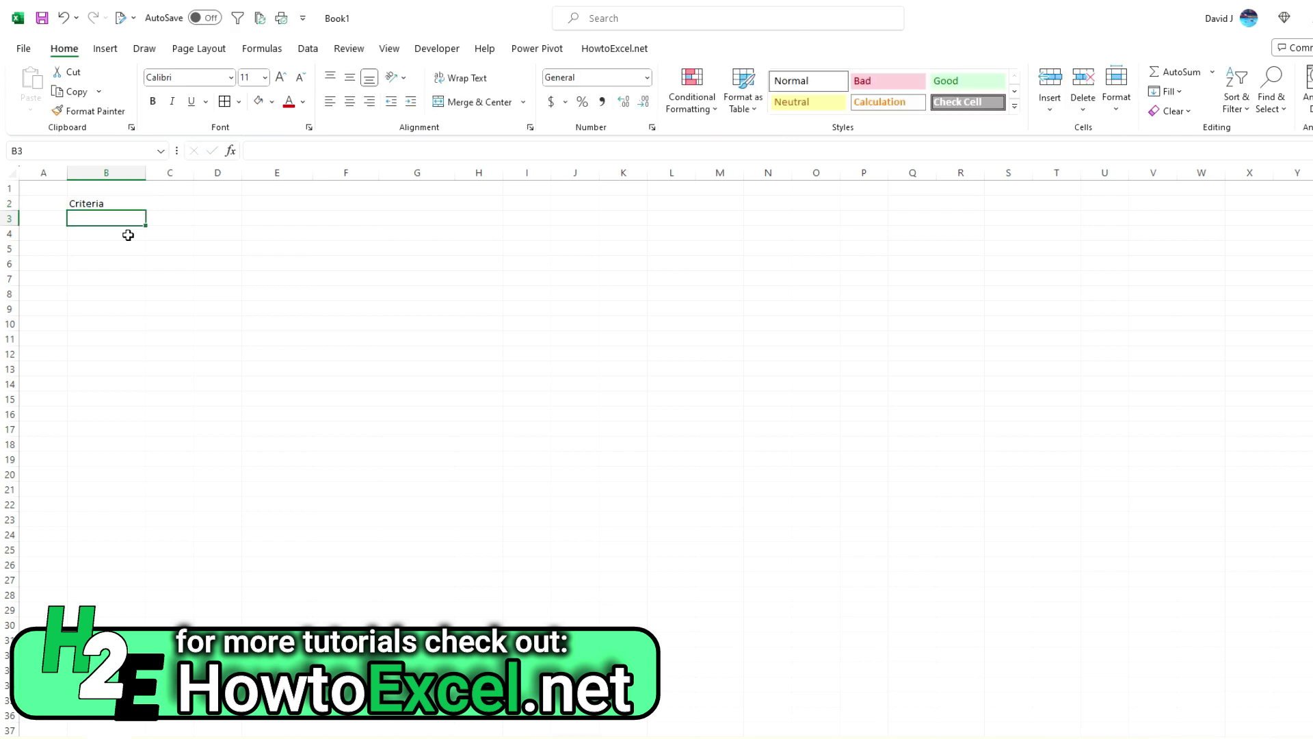
type("Location")
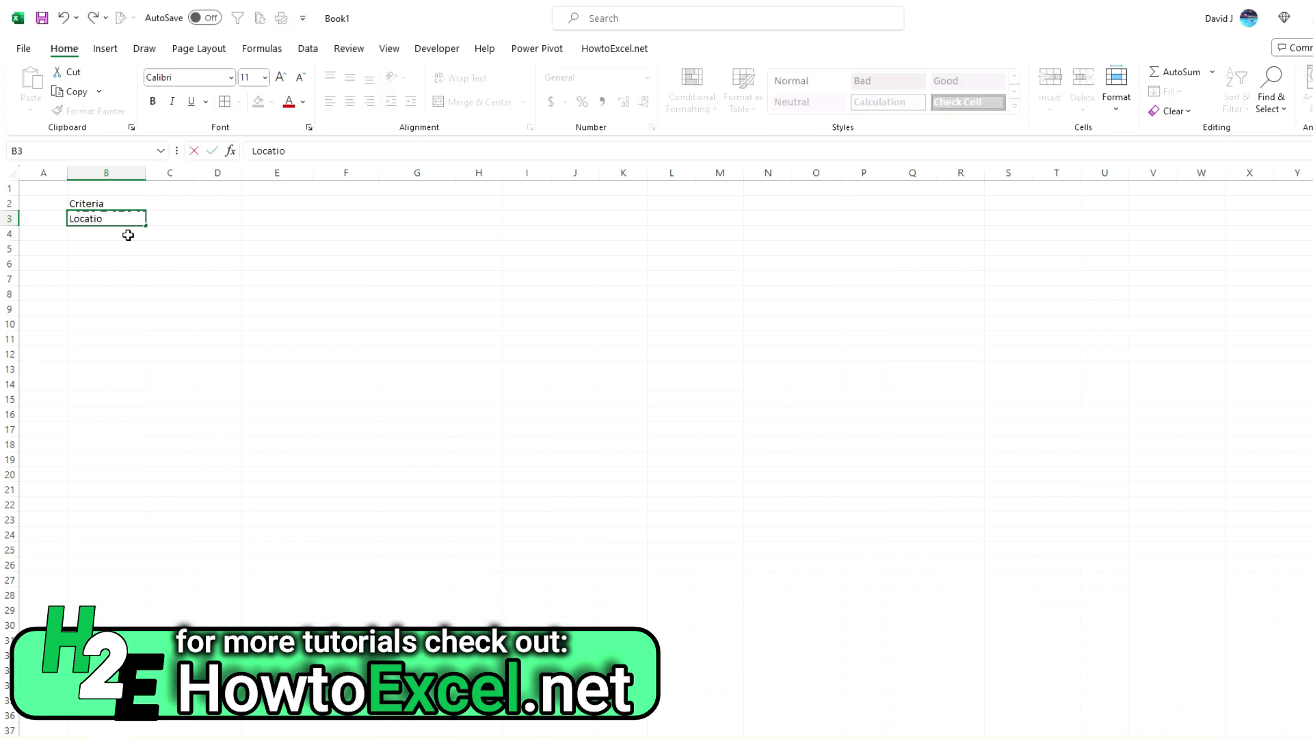
key("Return")
type("Square Footage")
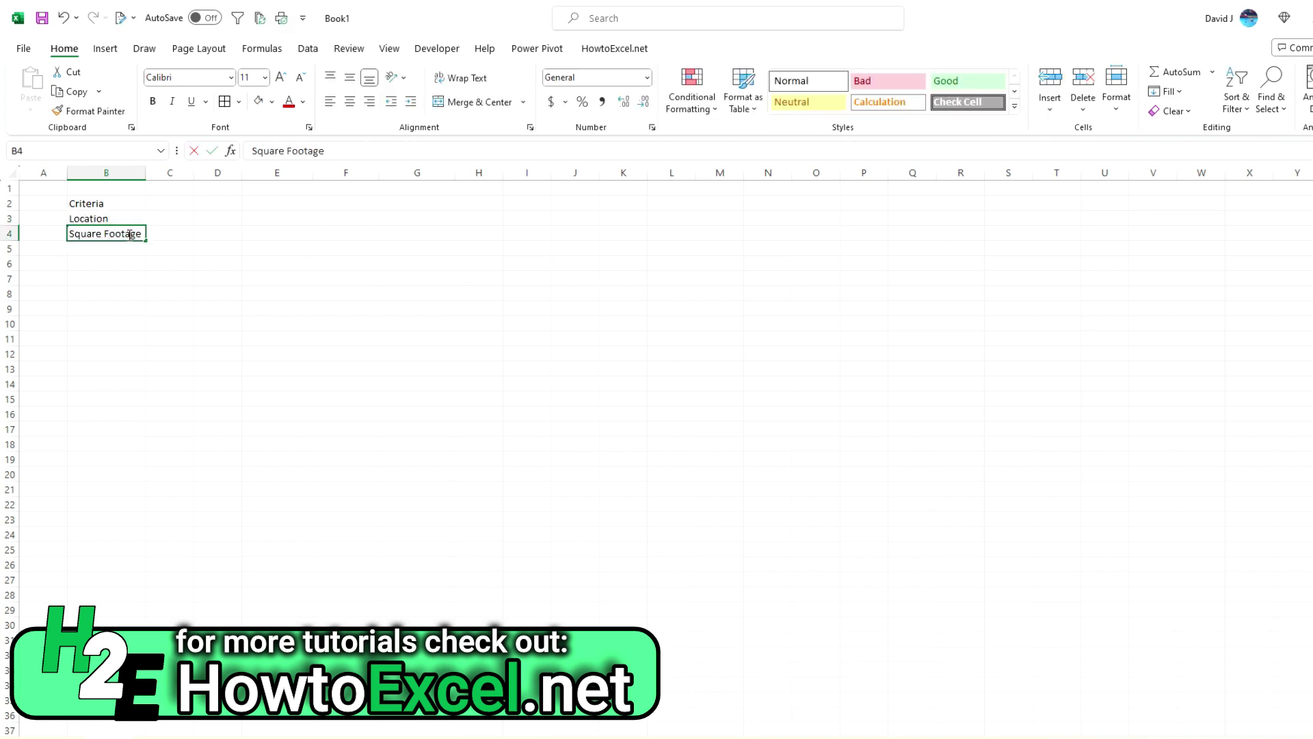
key("Return")
type("School")
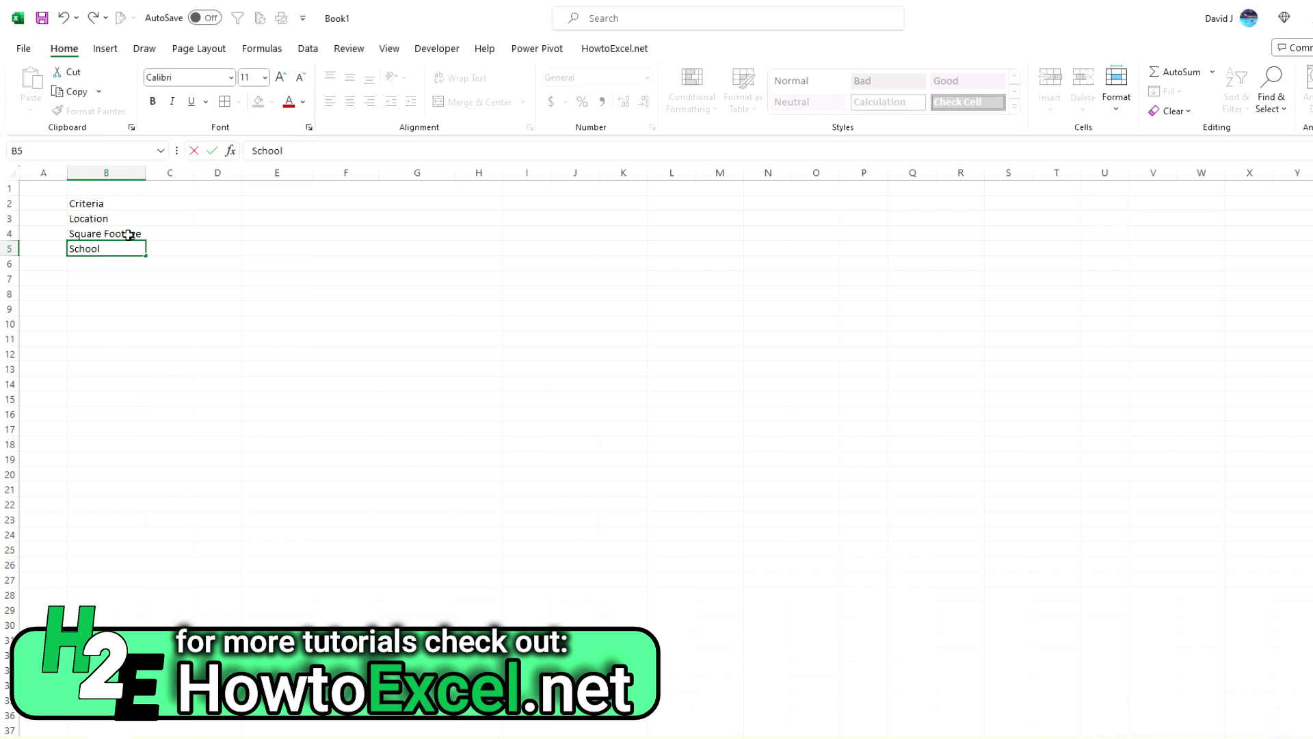
key("Return")
type("Yard")
key("Return")
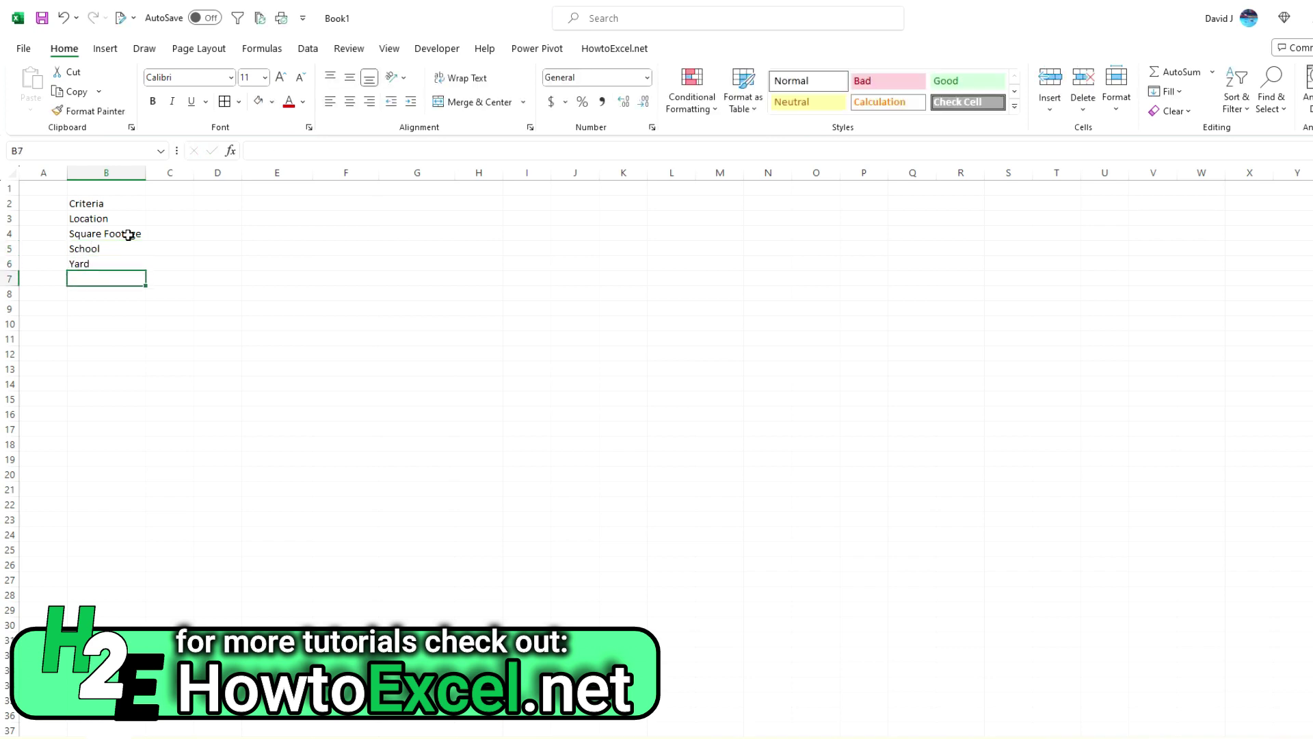
type("Kitchen")
key("Return")
Step: Continue the criteria list with Layout, Garage, Basement, Washrooms and Bedrooms
type("Layout")
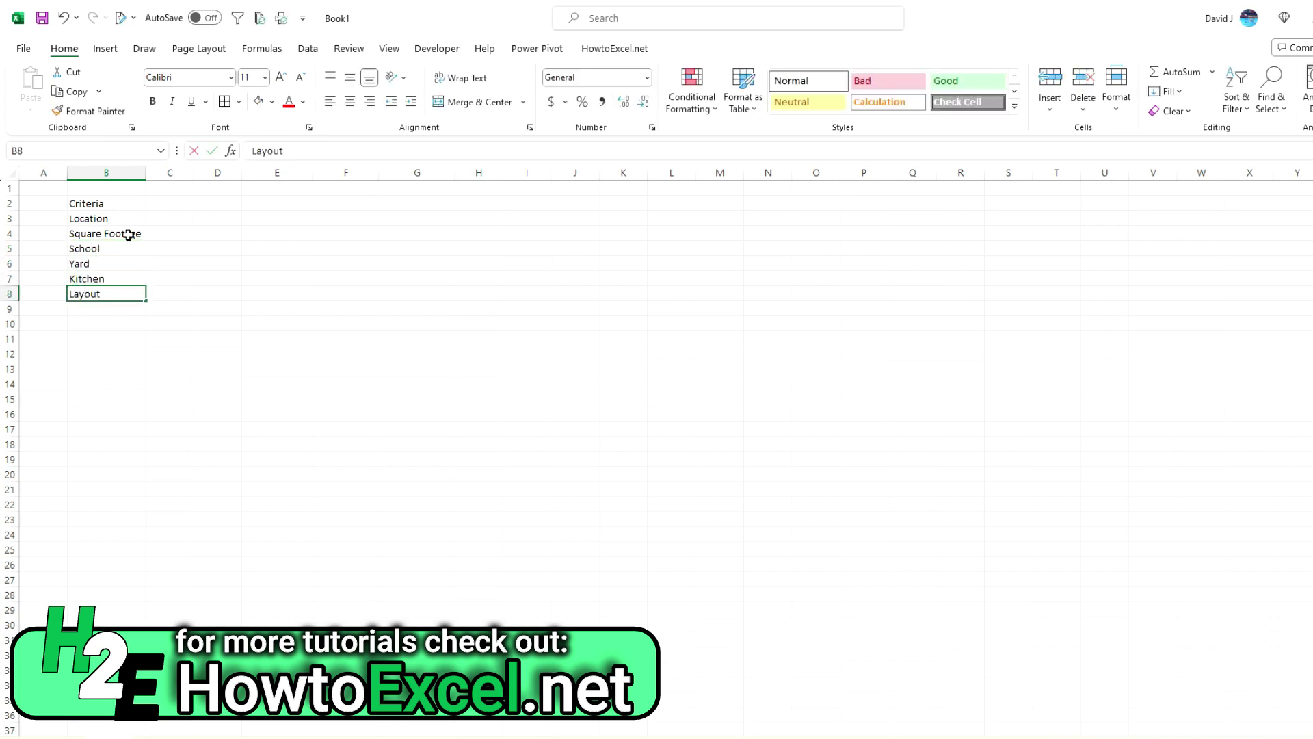
key("Return")
type("Garage")
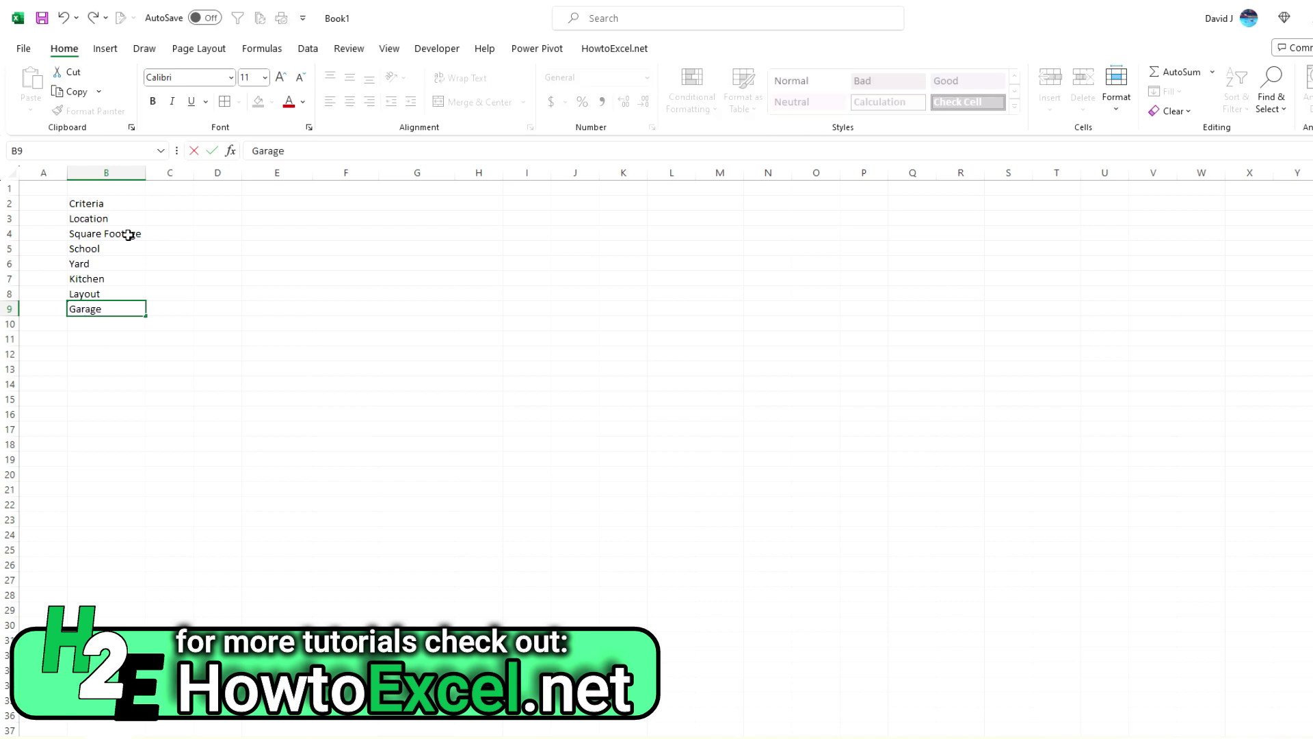
key("Return")
type("Basement")
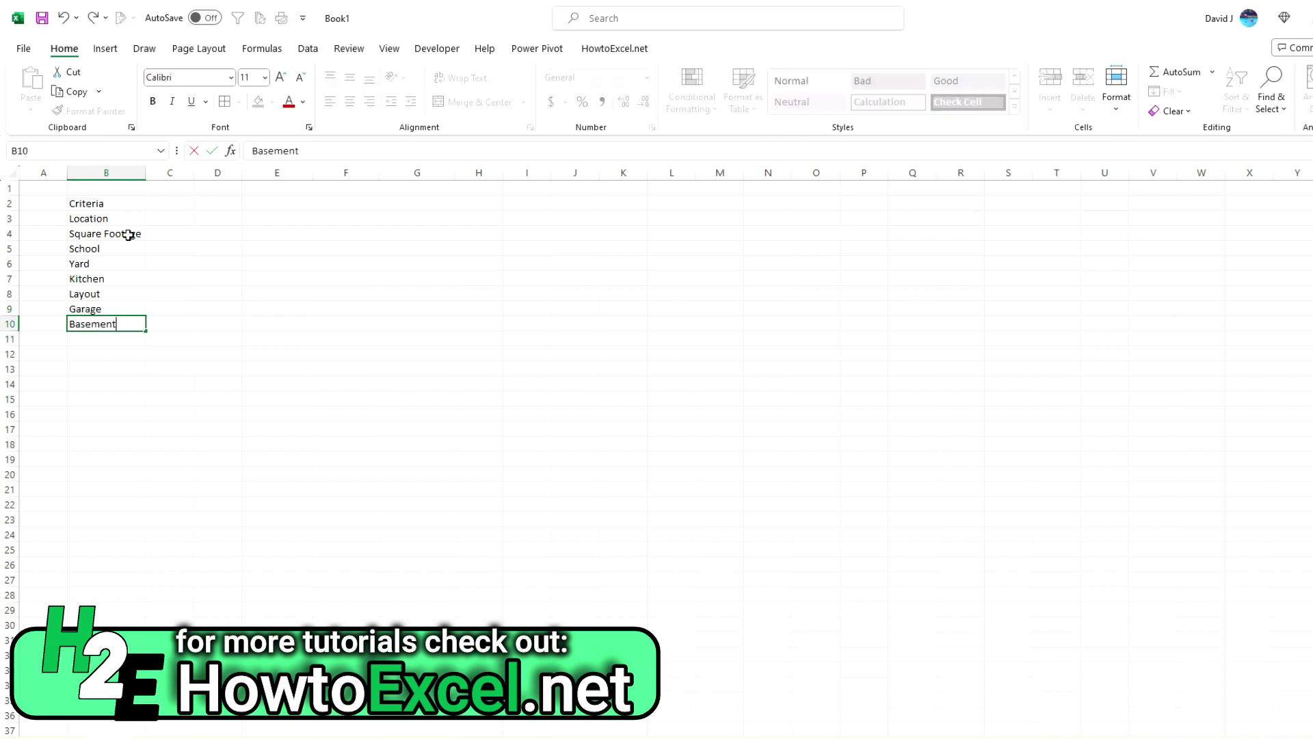
key("Return")
type("Wash")
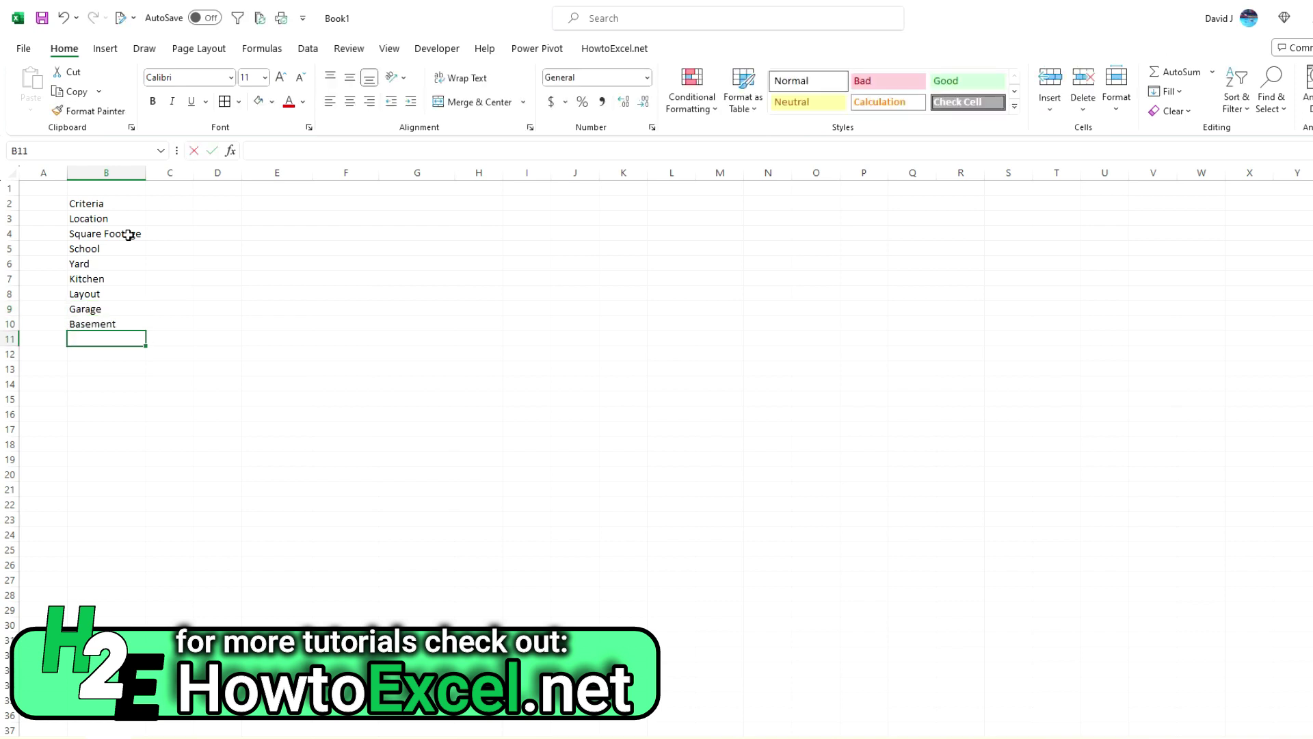
type("ro")
key("BackSpace")
key("BackSpace")
key("BackSpace")
key("BackSpace")
type("ashrooms")
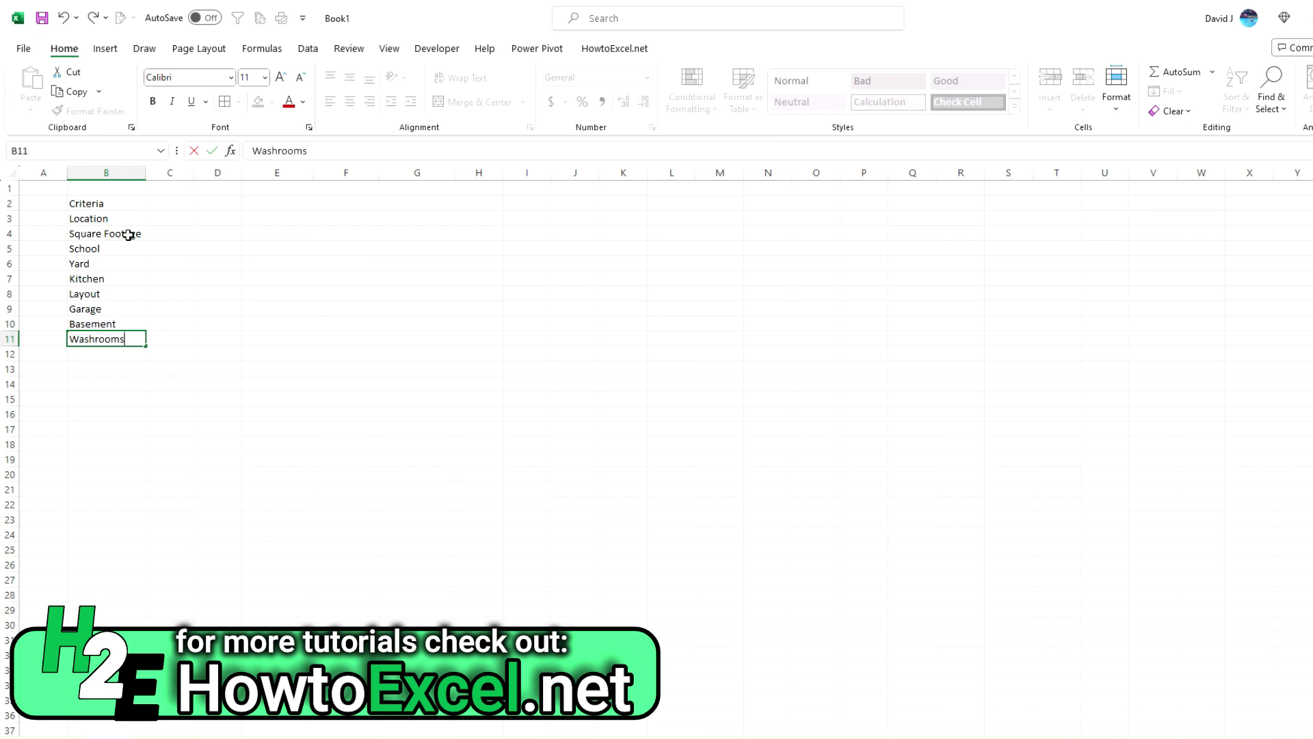
key("Return")
type("Bedrooms")
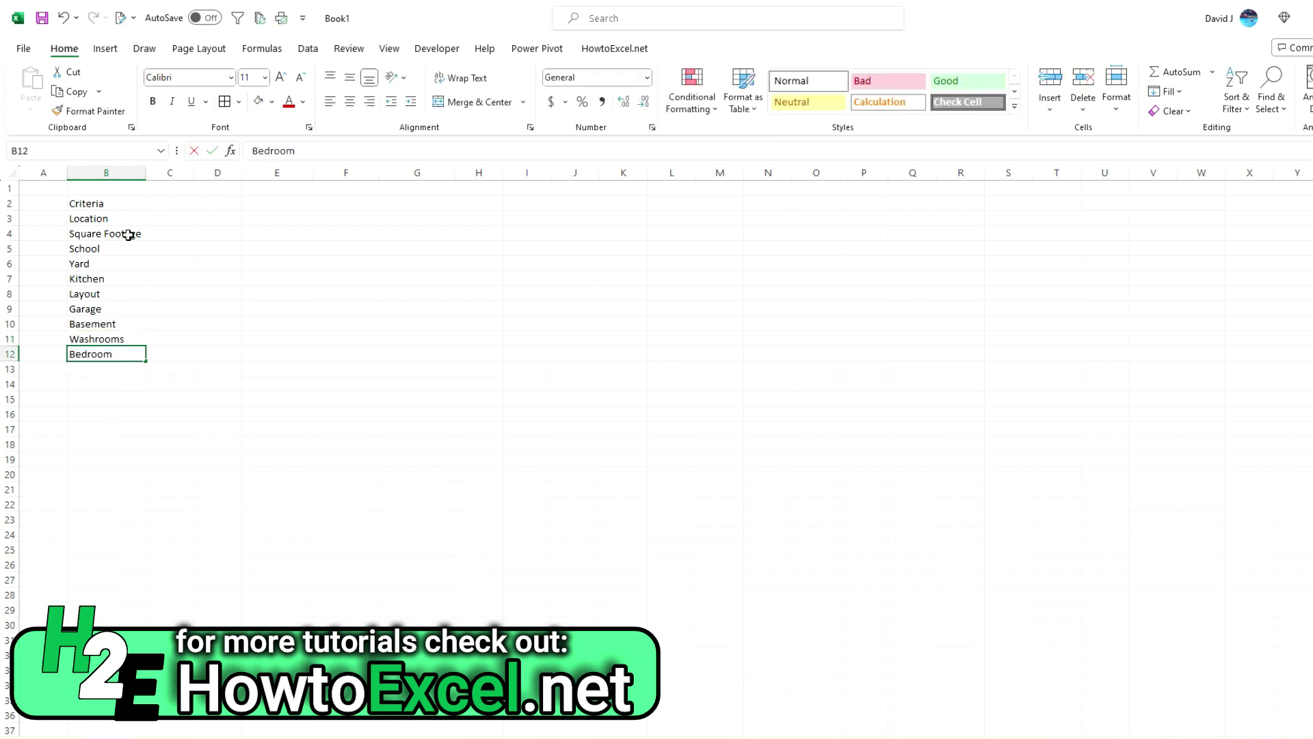
key("Return")
Step: Make the Criteria heading in B2 bold
left_click(128, 234)
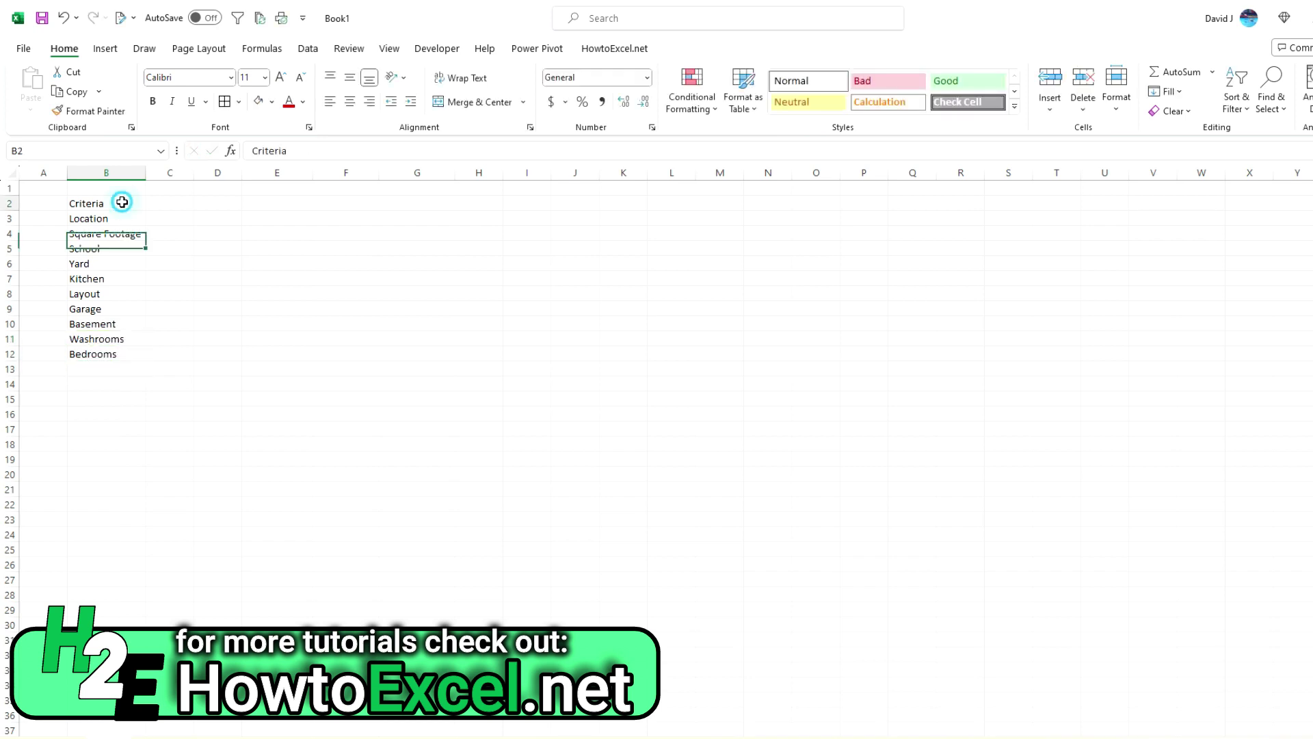
left_click(127, 203)
key("ctrl+b")
left_click(149, 208)
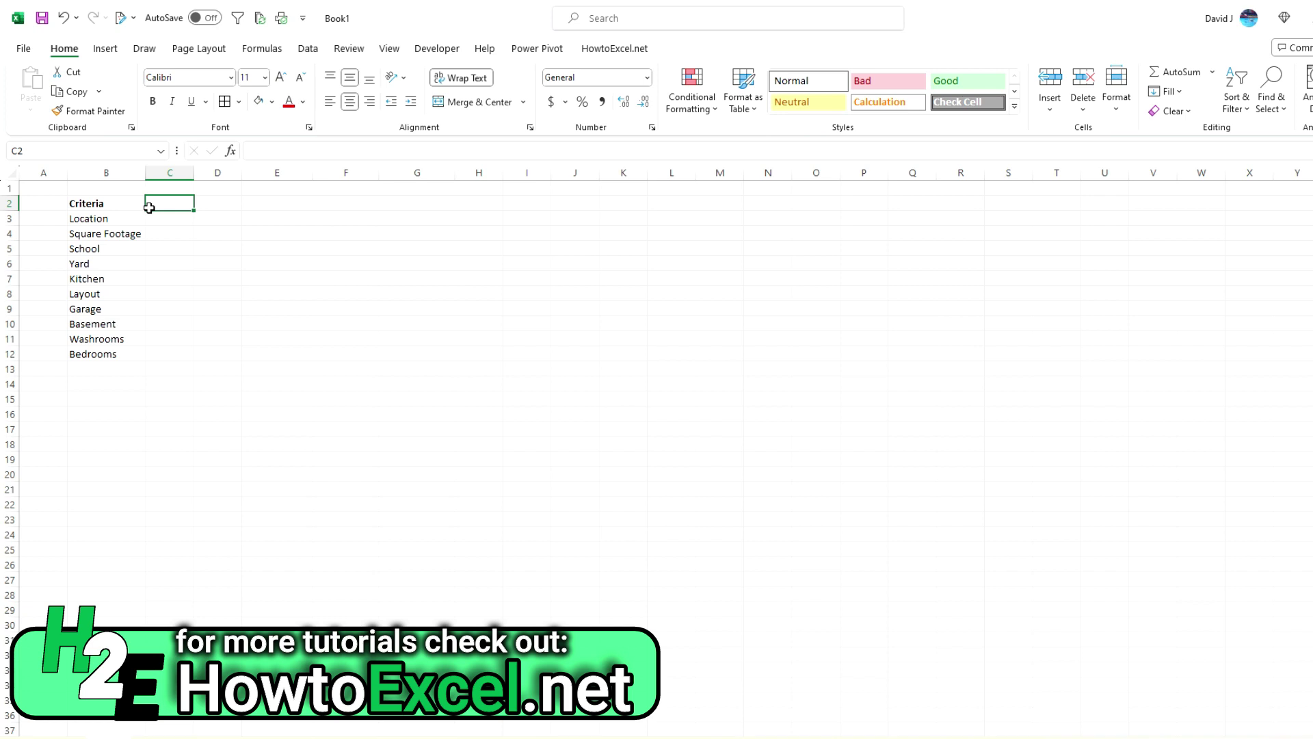
Step: Enter a bold Points heading in C2
type("Points")
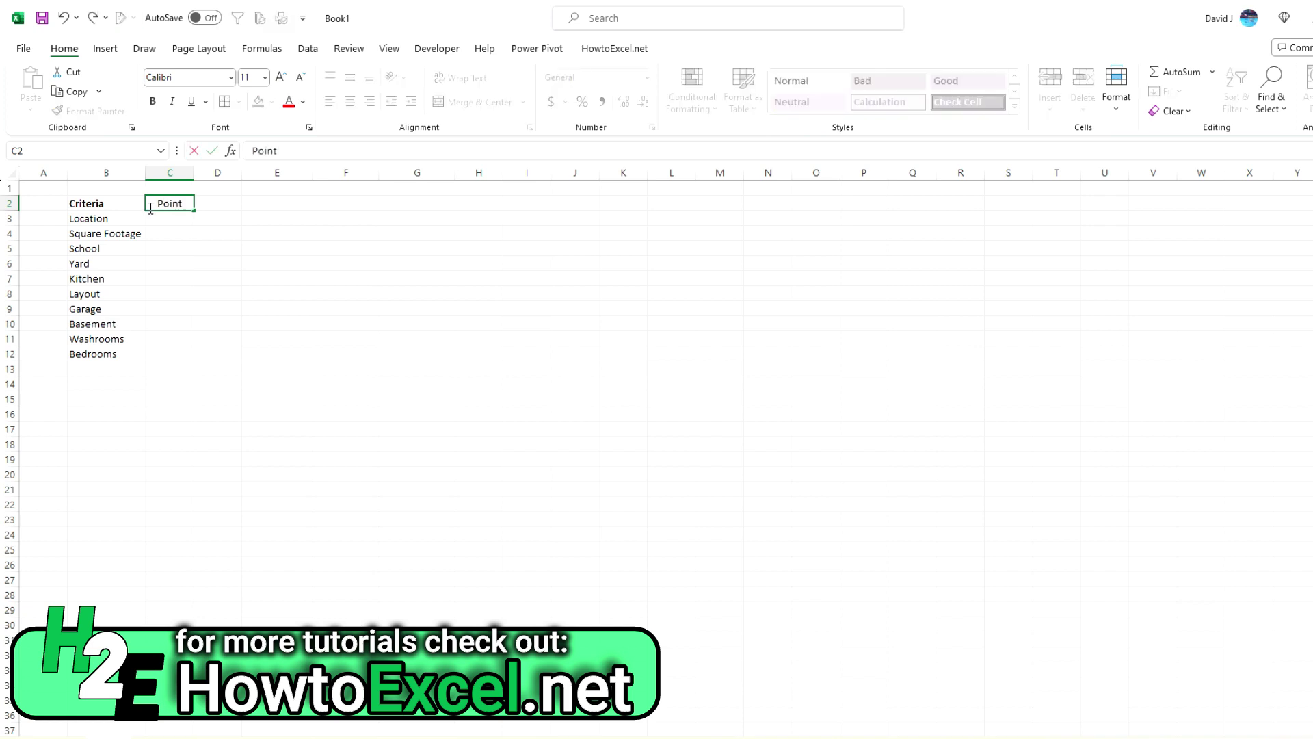
key("Return")
left_click(149, 205)
key("ctrl+b")
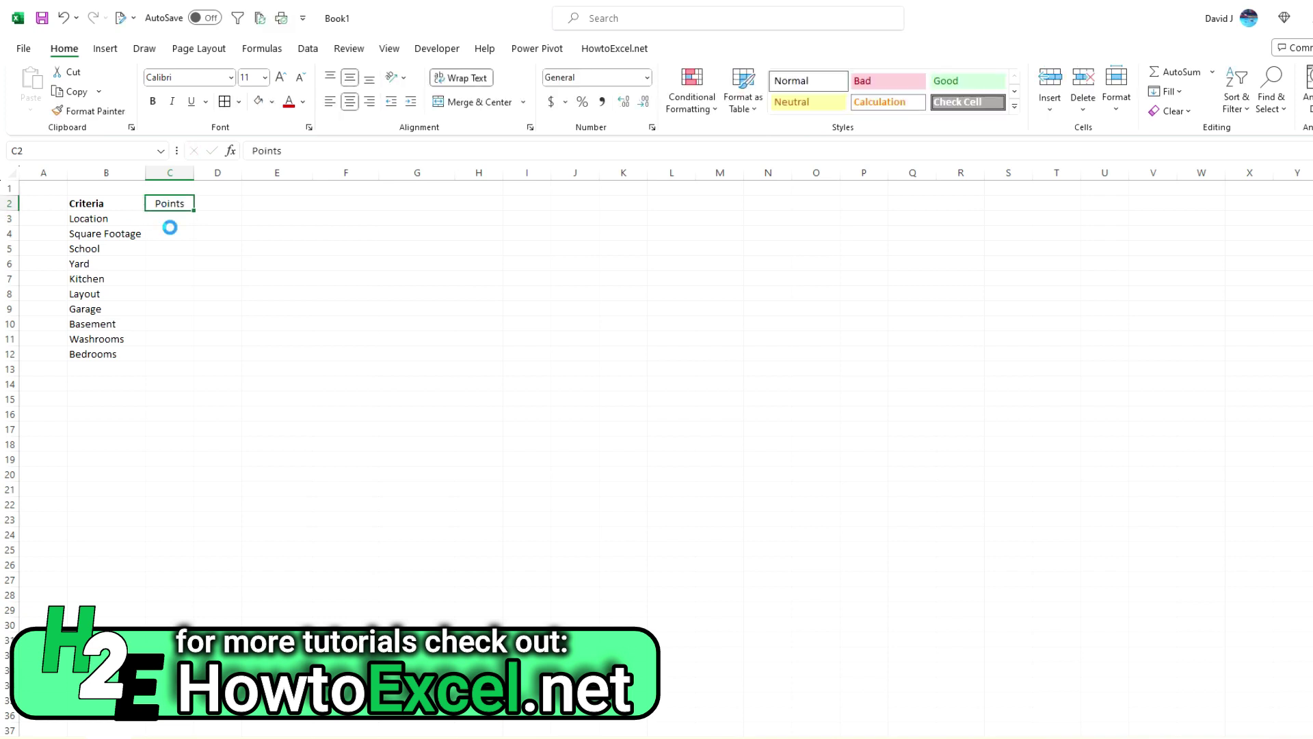
Step: Enter points 30, 25, 20, 15 and 15 for Location through Kitchen in C3:C7
left_click(168, 220)
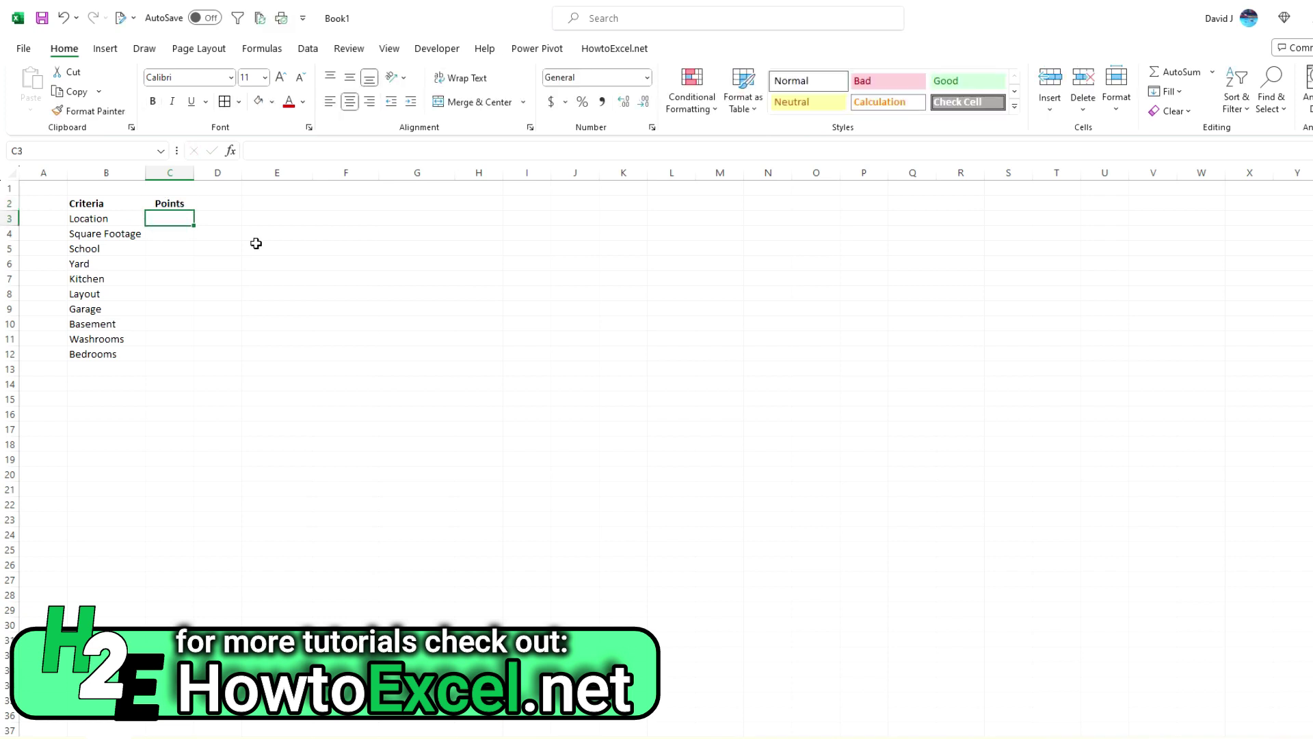
type("30")
key("Return")
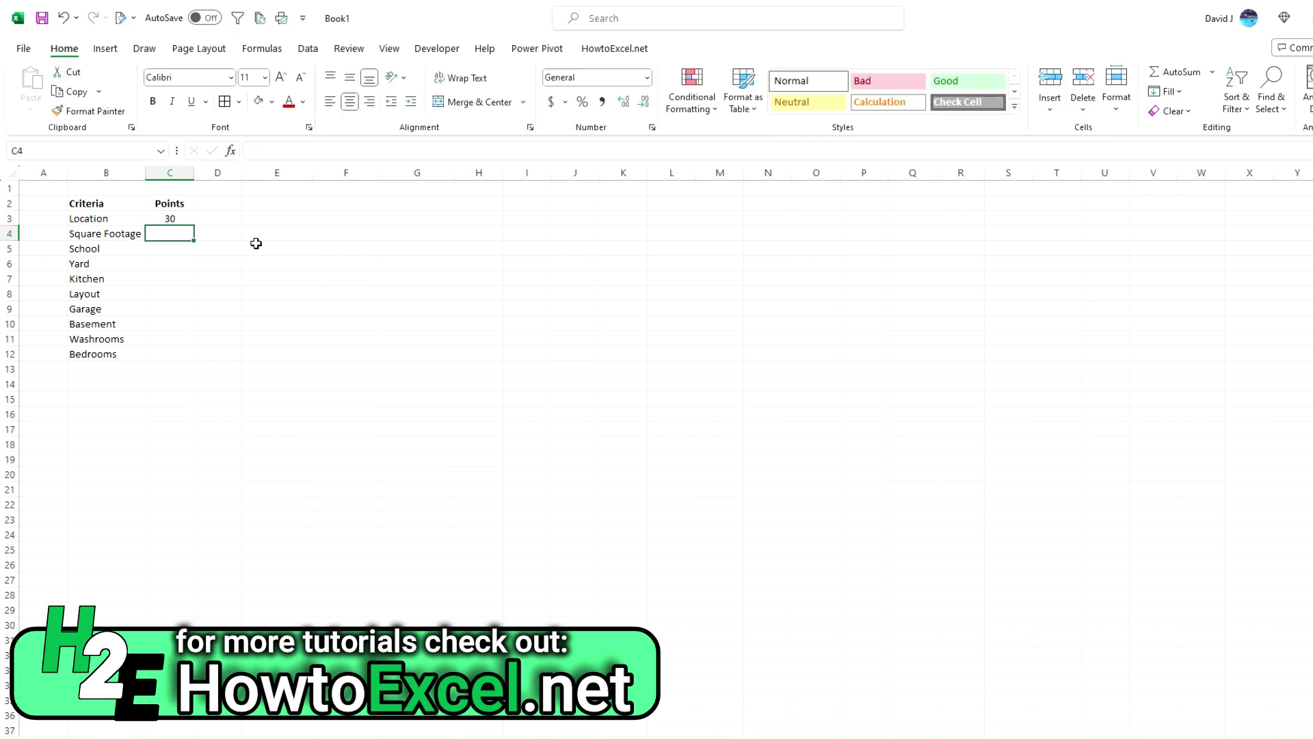
type("25")
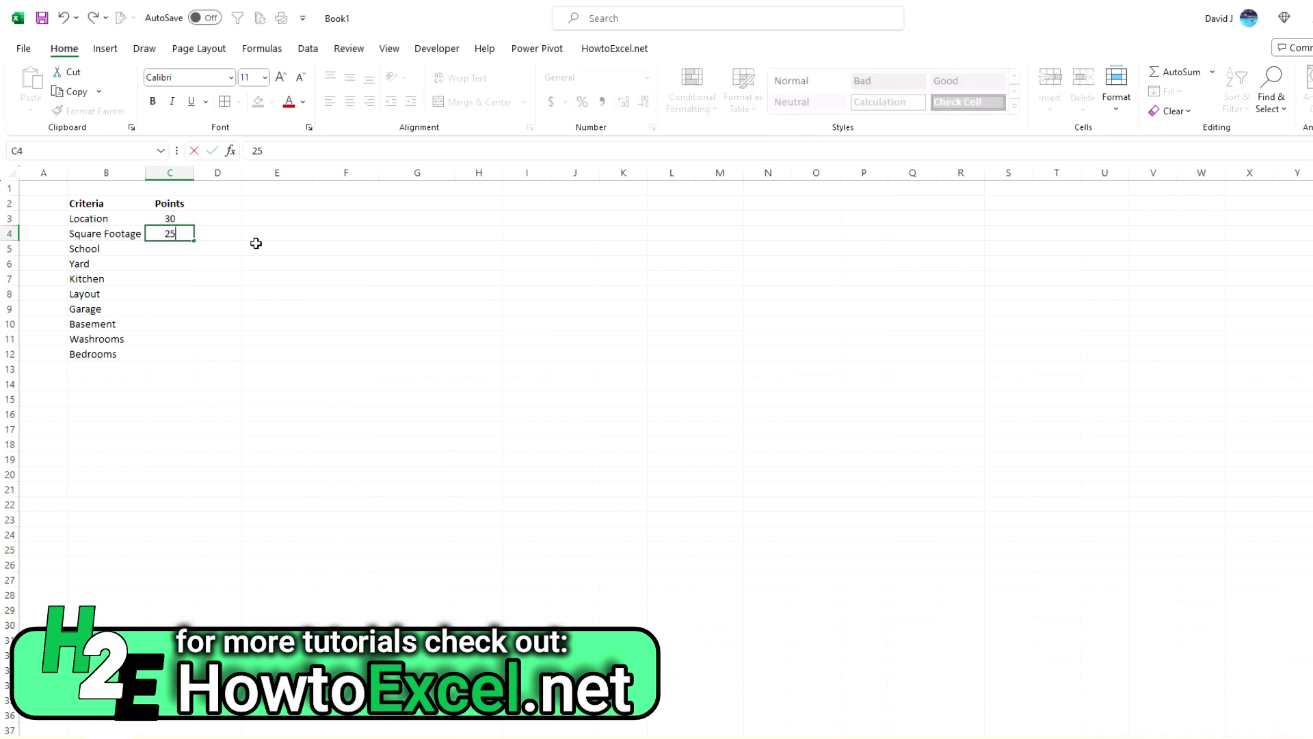
key("Return")
type("20")
key("Return")
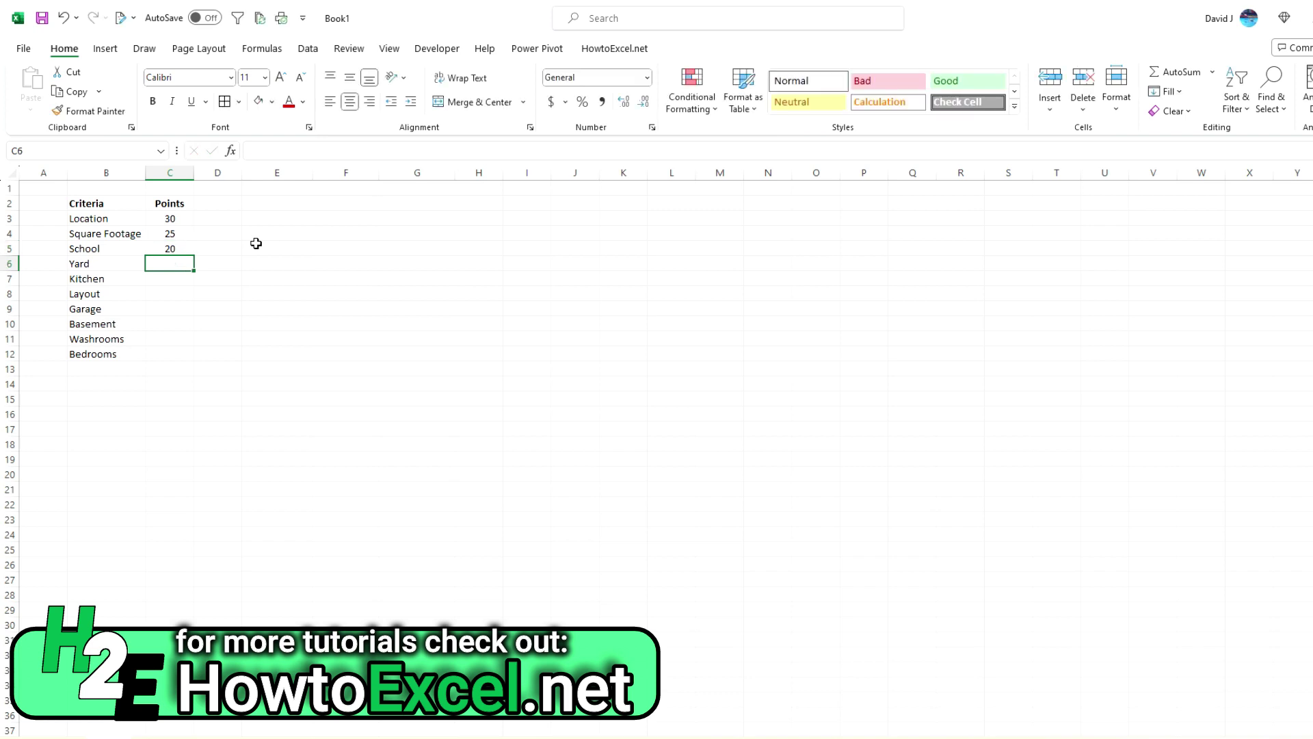
type("15")
key("Return")
type("15")
key("Return")
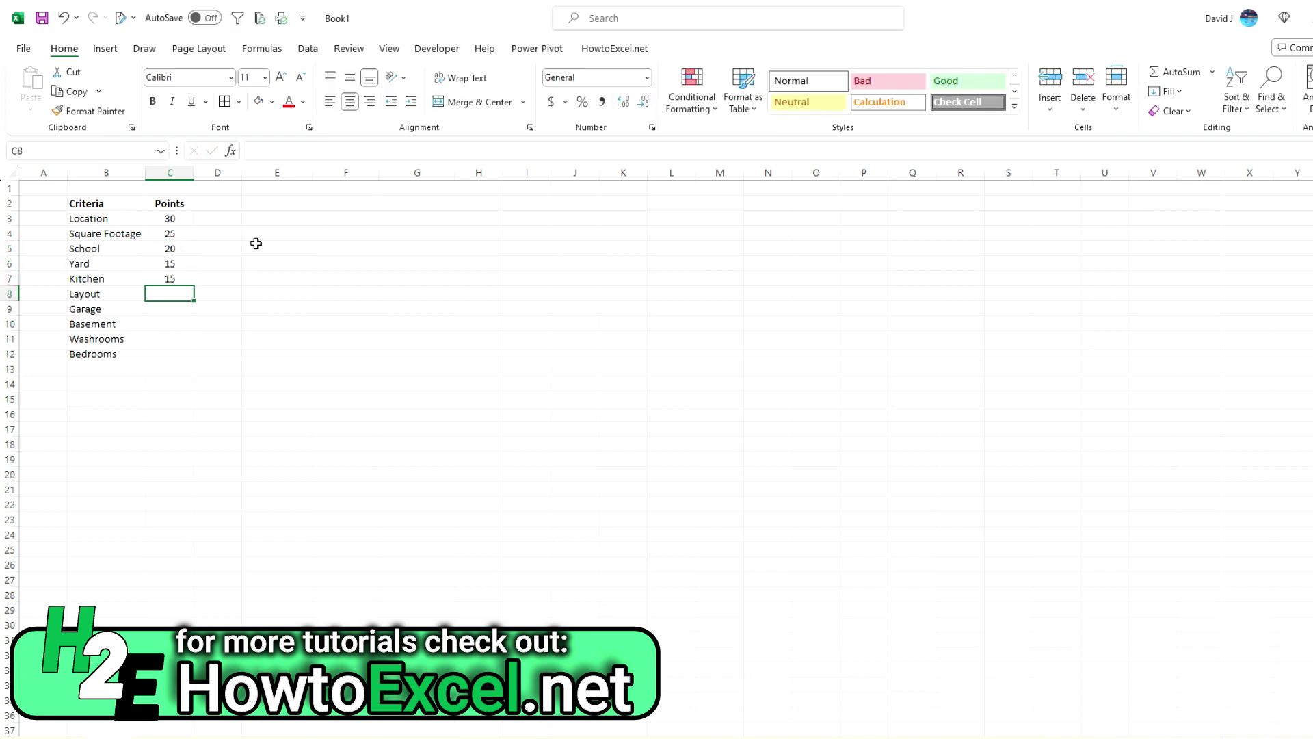
Step: Enter points 10, 10, 10, 5 and 5 for Layout through Bedrooms in C8:C12
type("10")
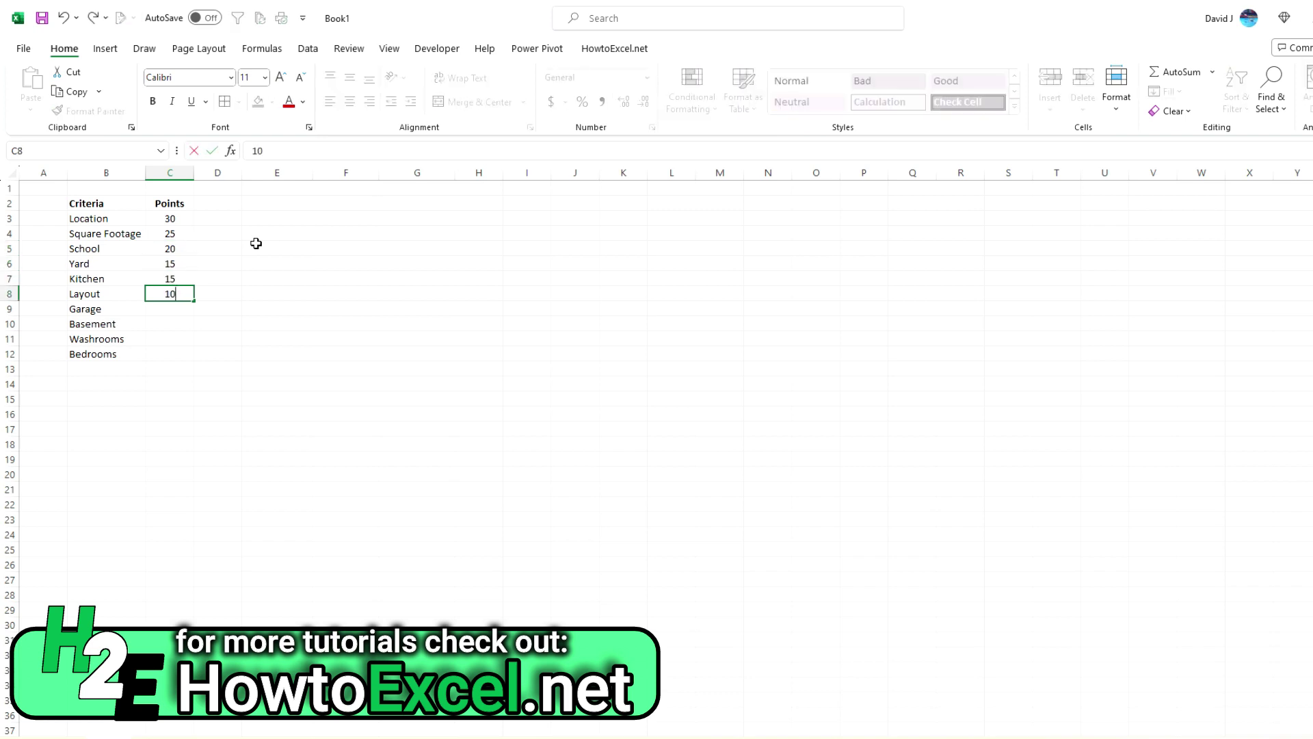
key("Return")
type("10")
key("Return")
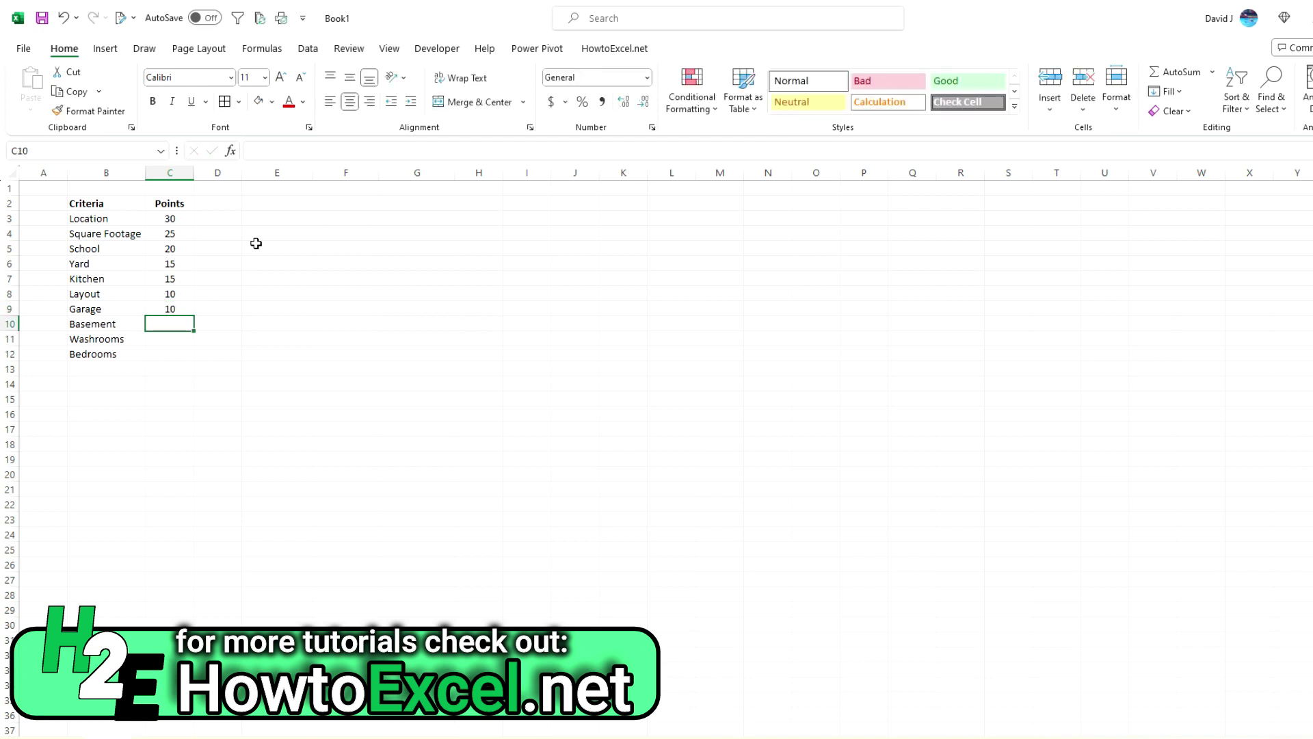
type("10")
key("Return")
type("5")
key("Return")
type("5")
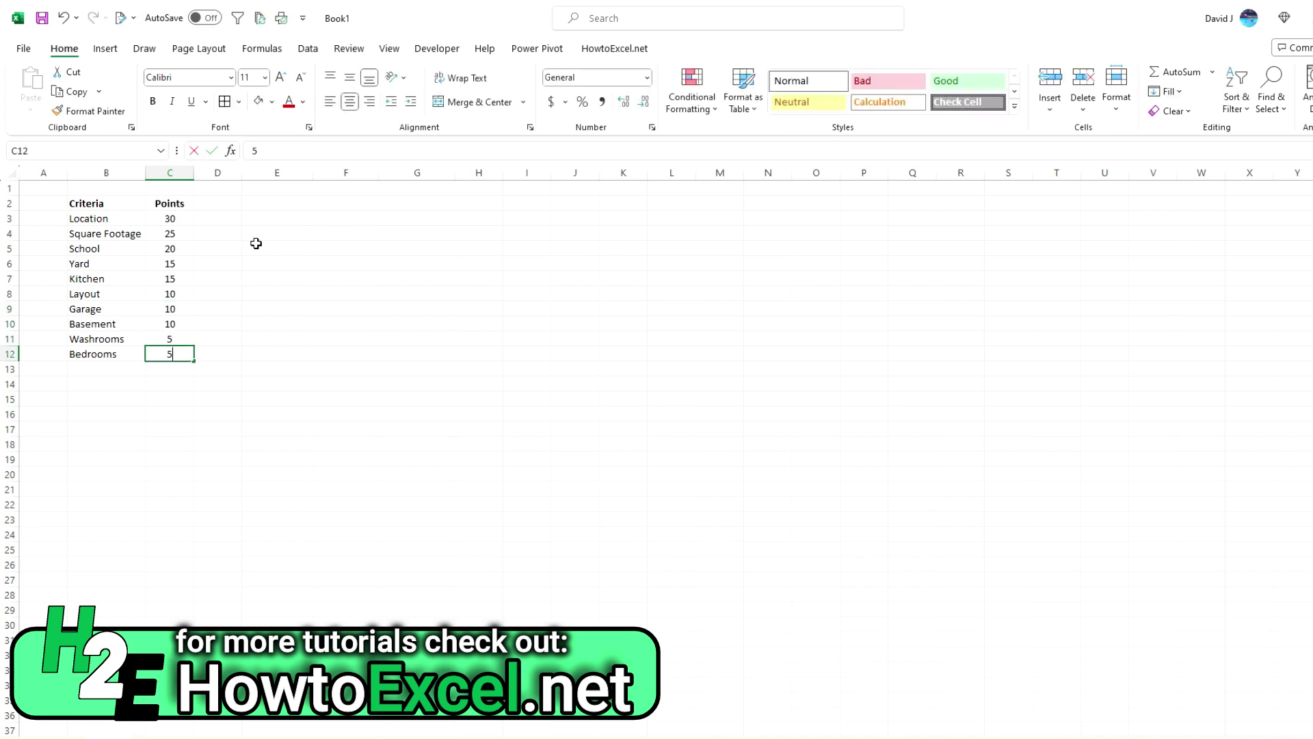
key("Return")
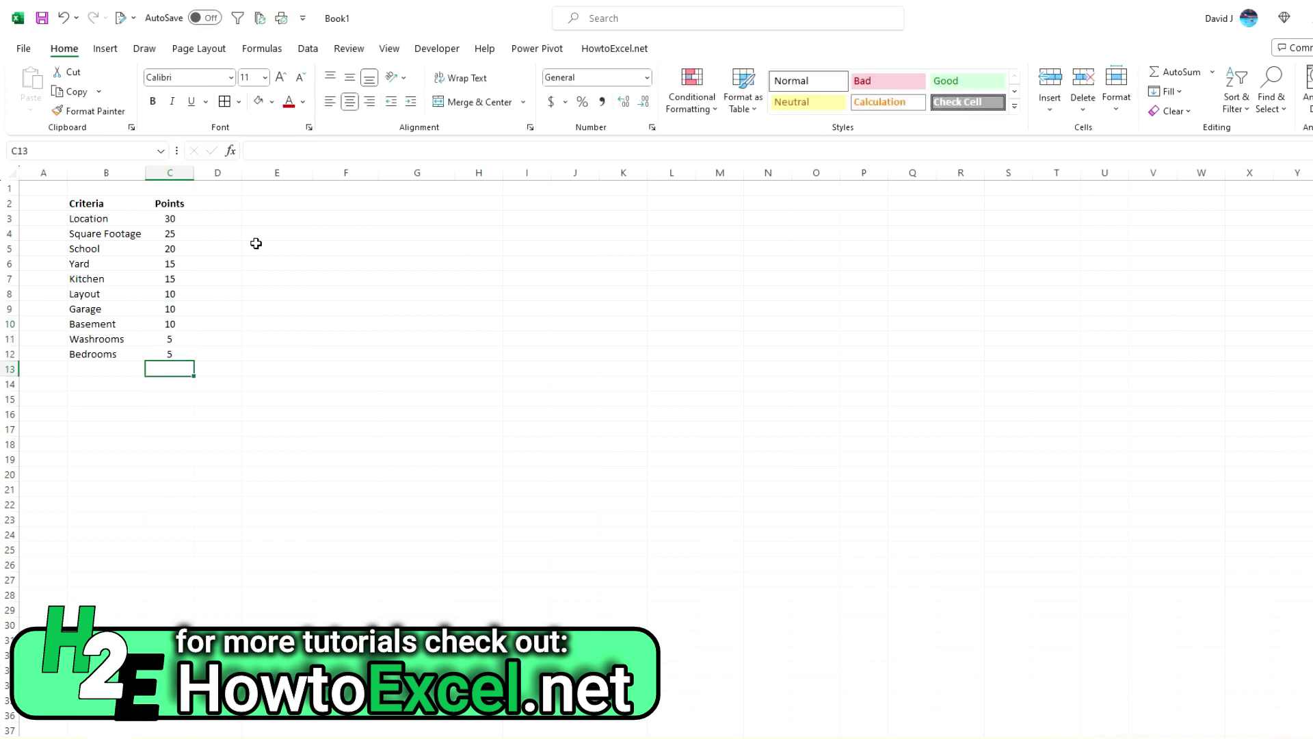
left_click(232, 204)
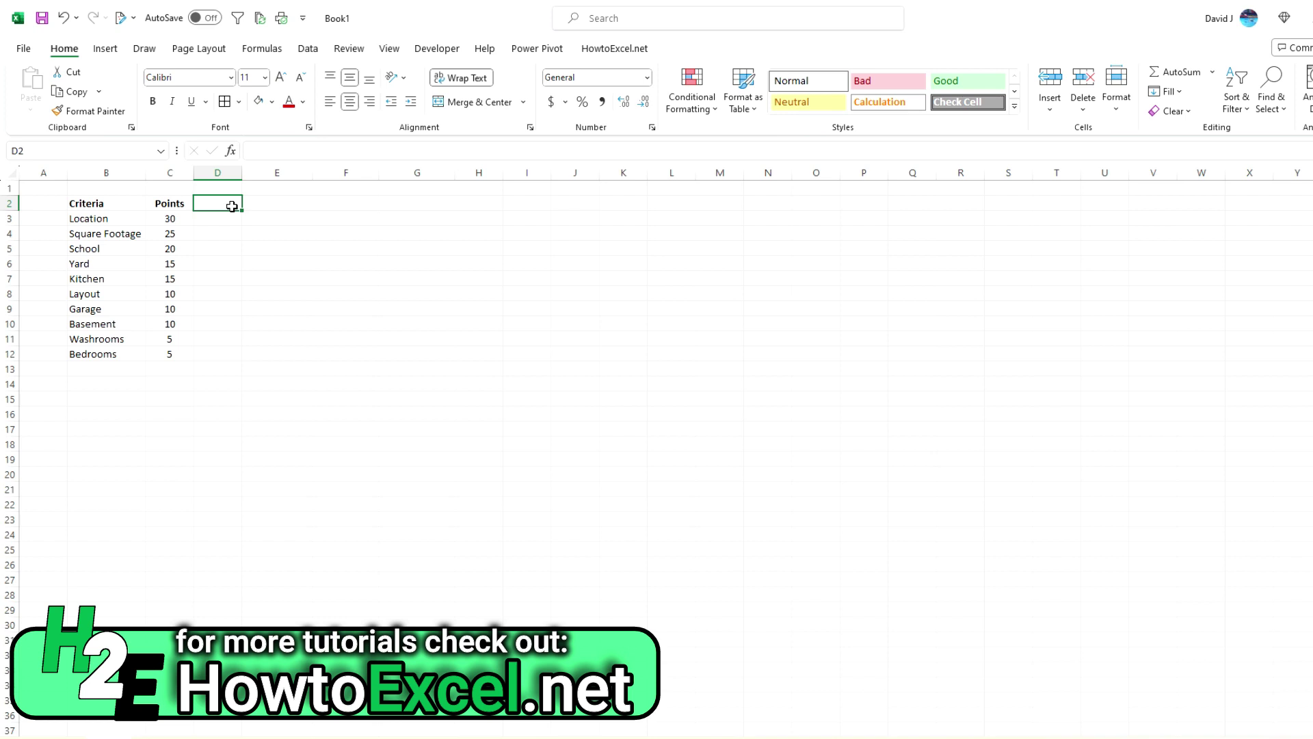
Step: Enter bold House 1 and House 2 headers in D2:E2 and auto-fit column E
type("House")
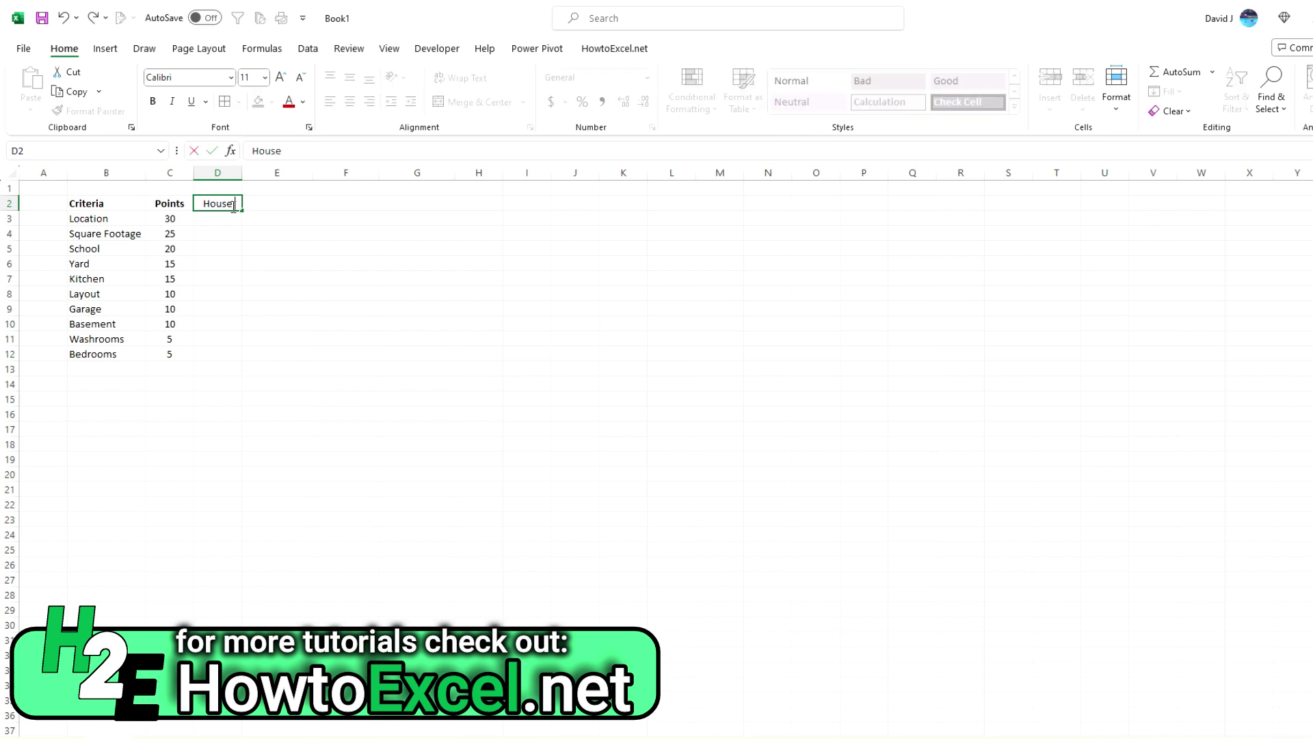
type(" 1")
key("Tab")
type("House 2")
key("Return")
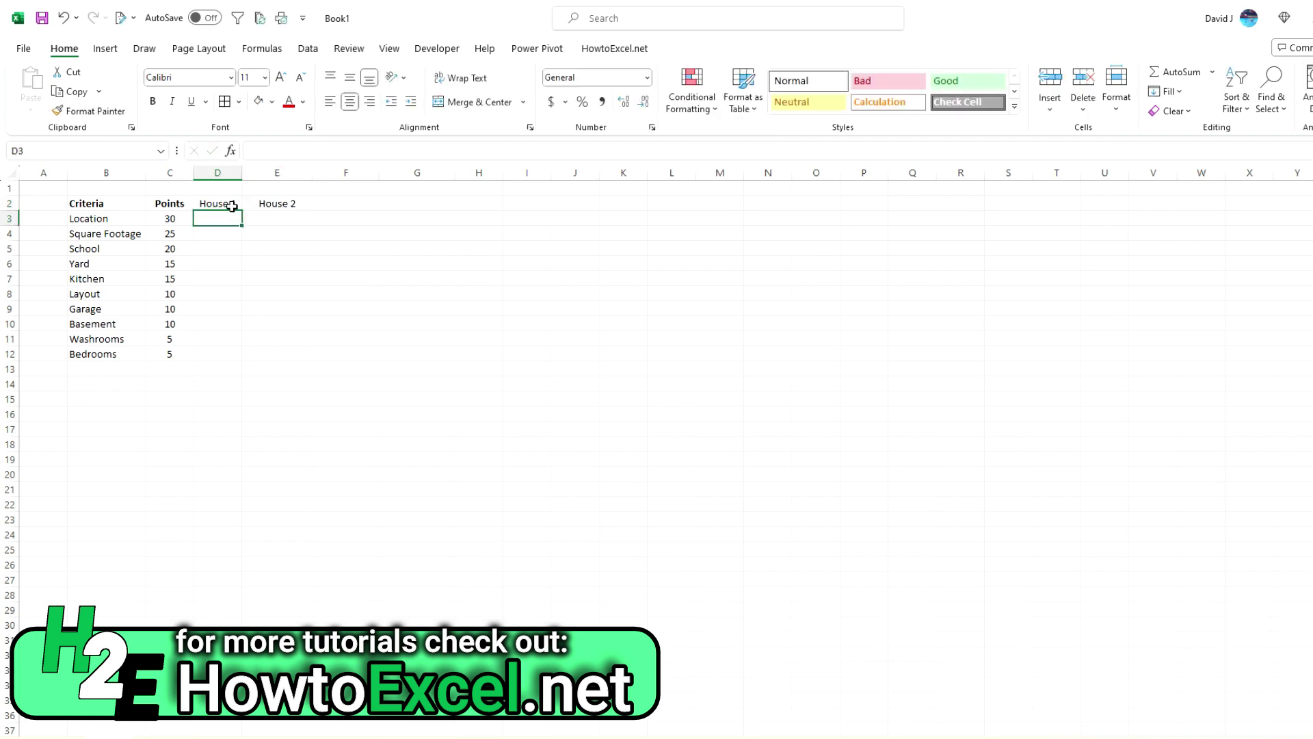
left_click_drag(233, 207, 260, 206)
key("ctrl+b")
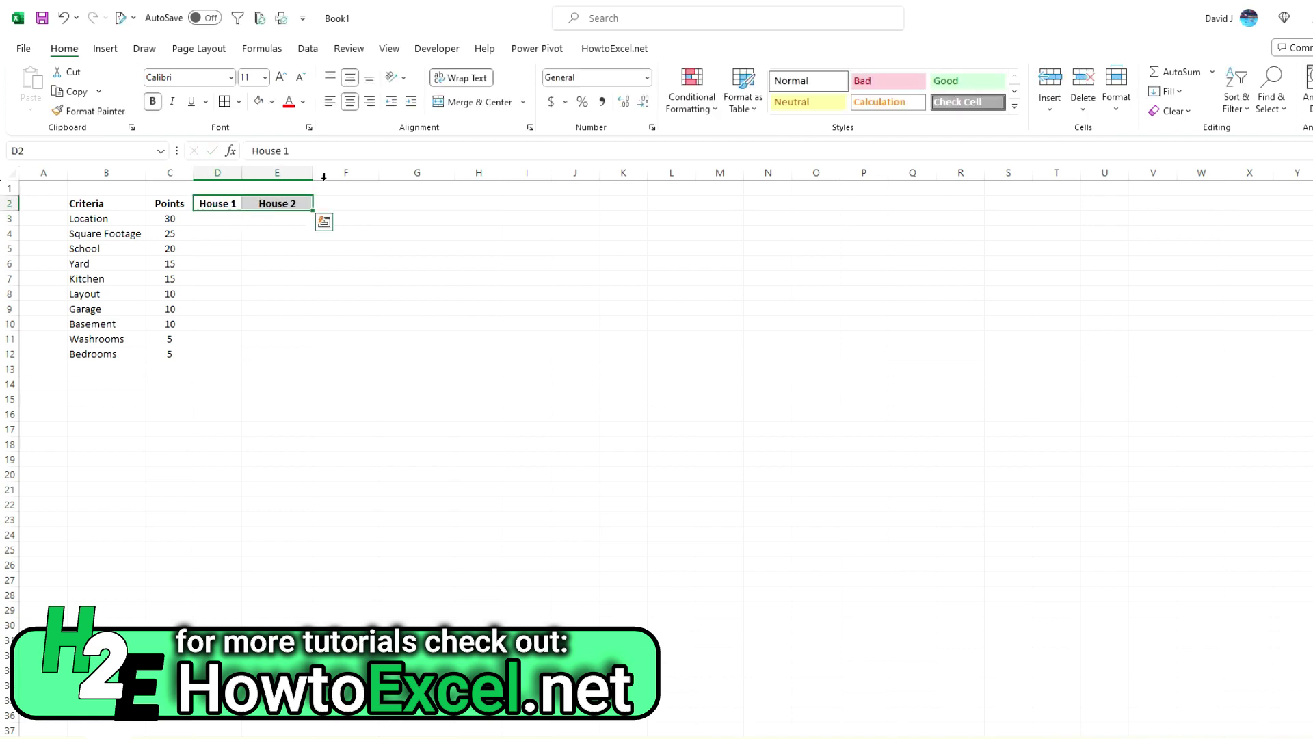
double_click(313, 170)
left_click(218, 219)
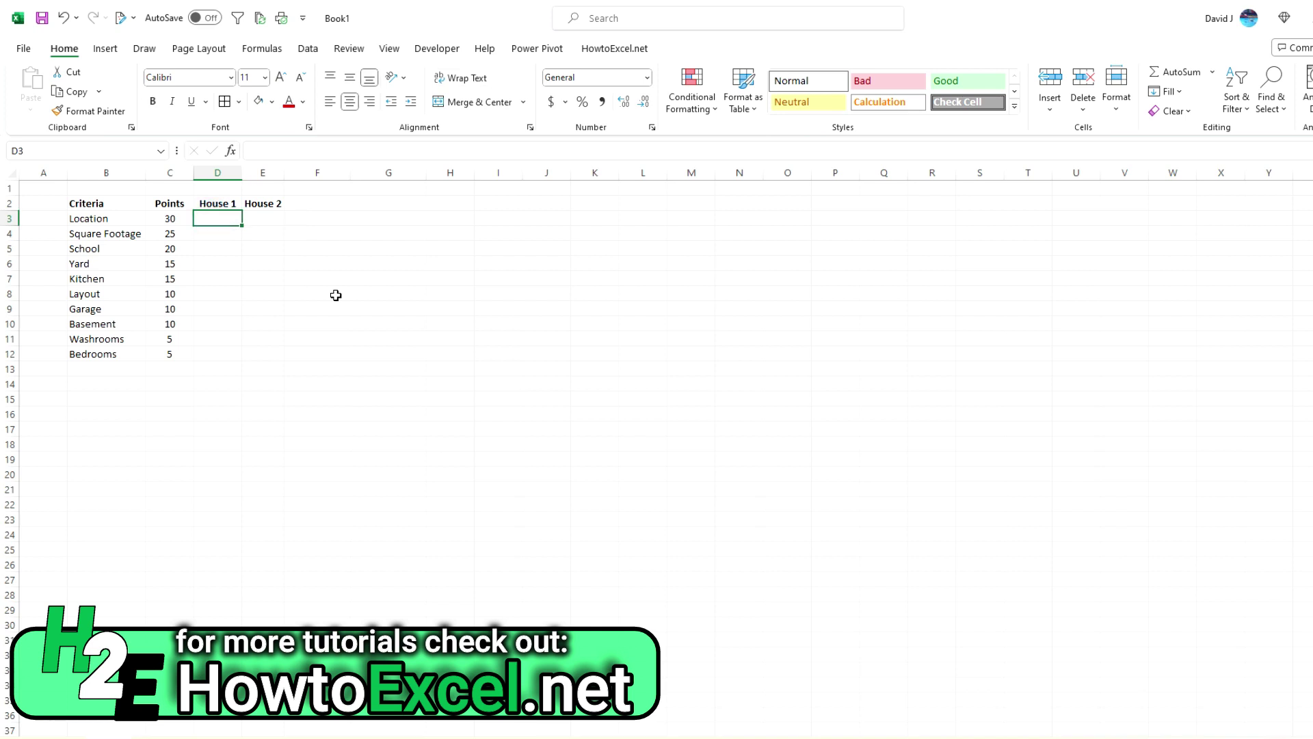
Step: Fill D3:E12 with =RANDBETWEEN(20,100) and recalculate the scores a few times with F9
type("=randb")
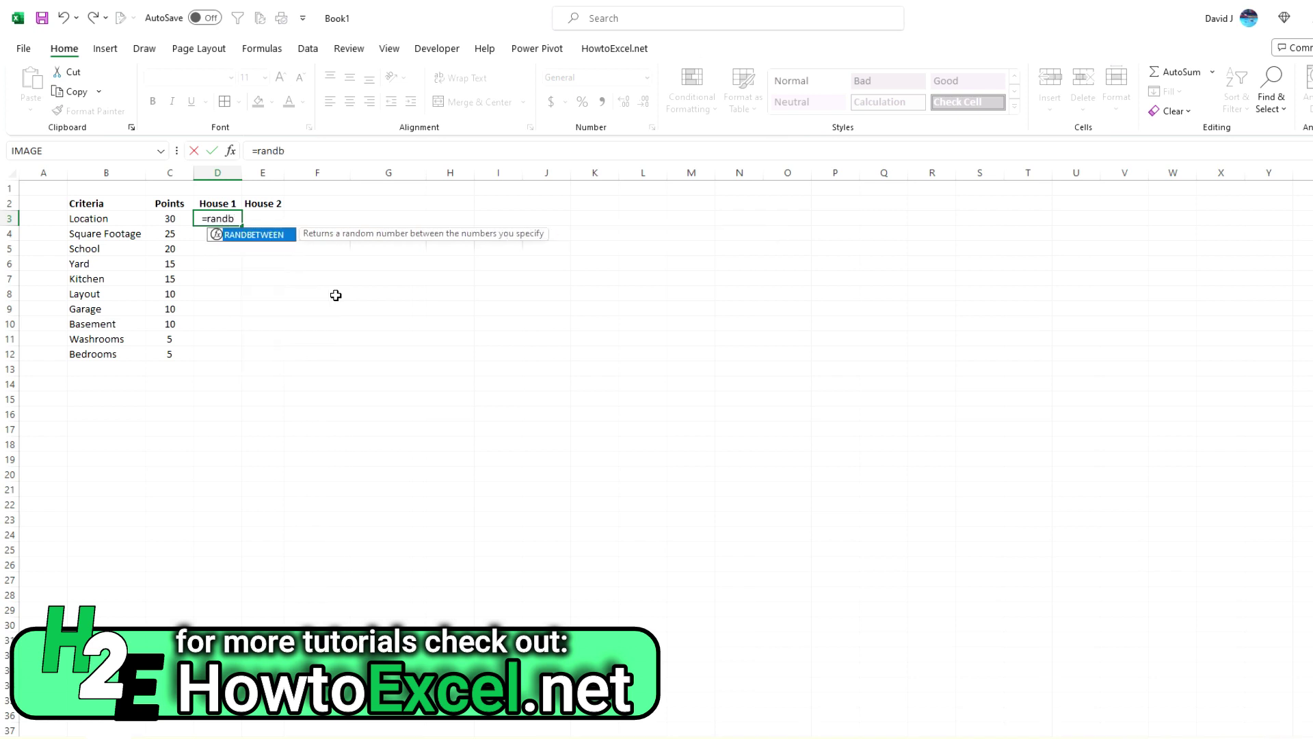
key("Tab")
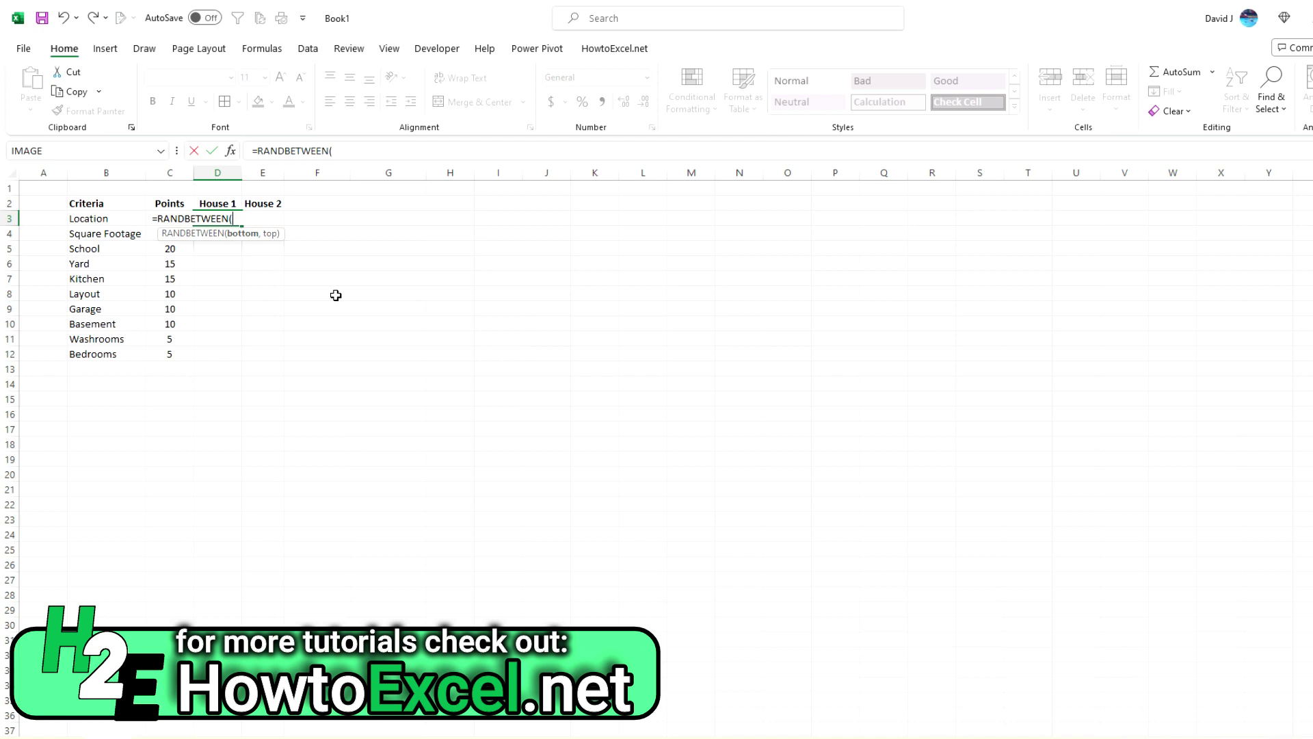
type("20,100)")
key("Return")
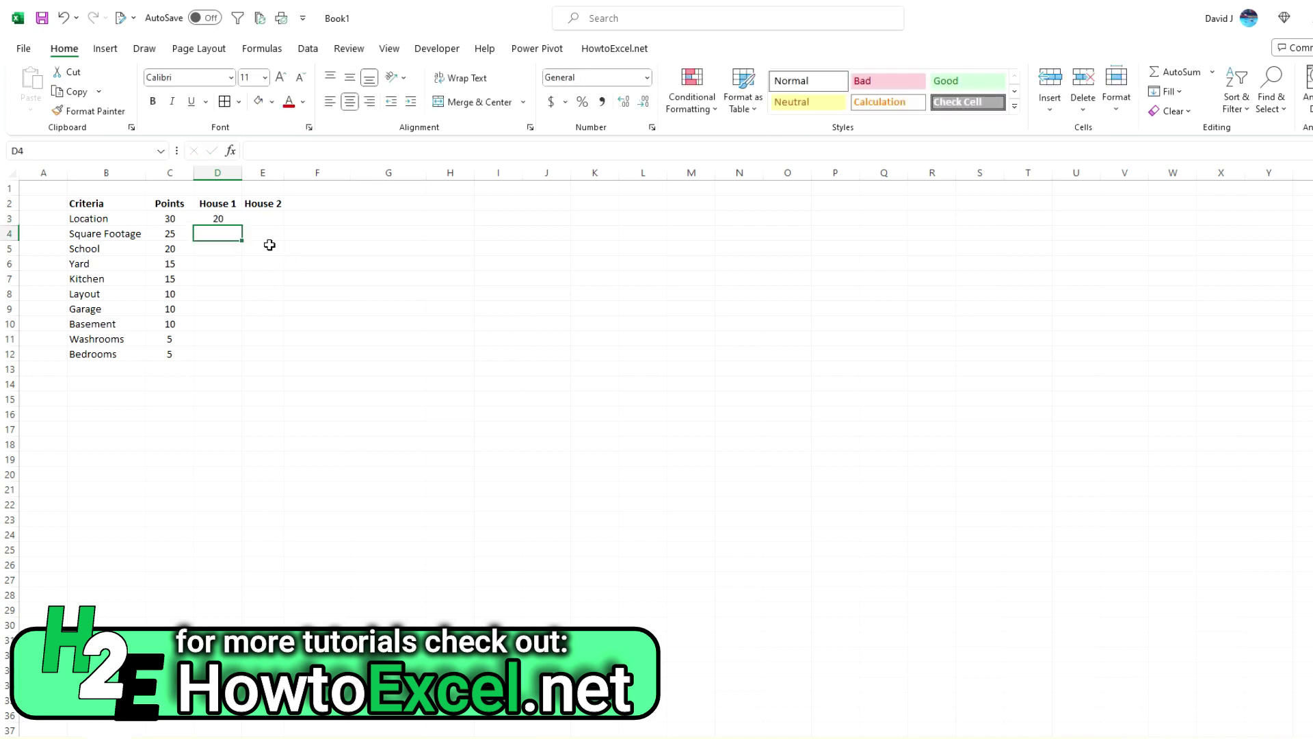
left_click(230, 219)
left_click_drag(243, 227, 277, 368)
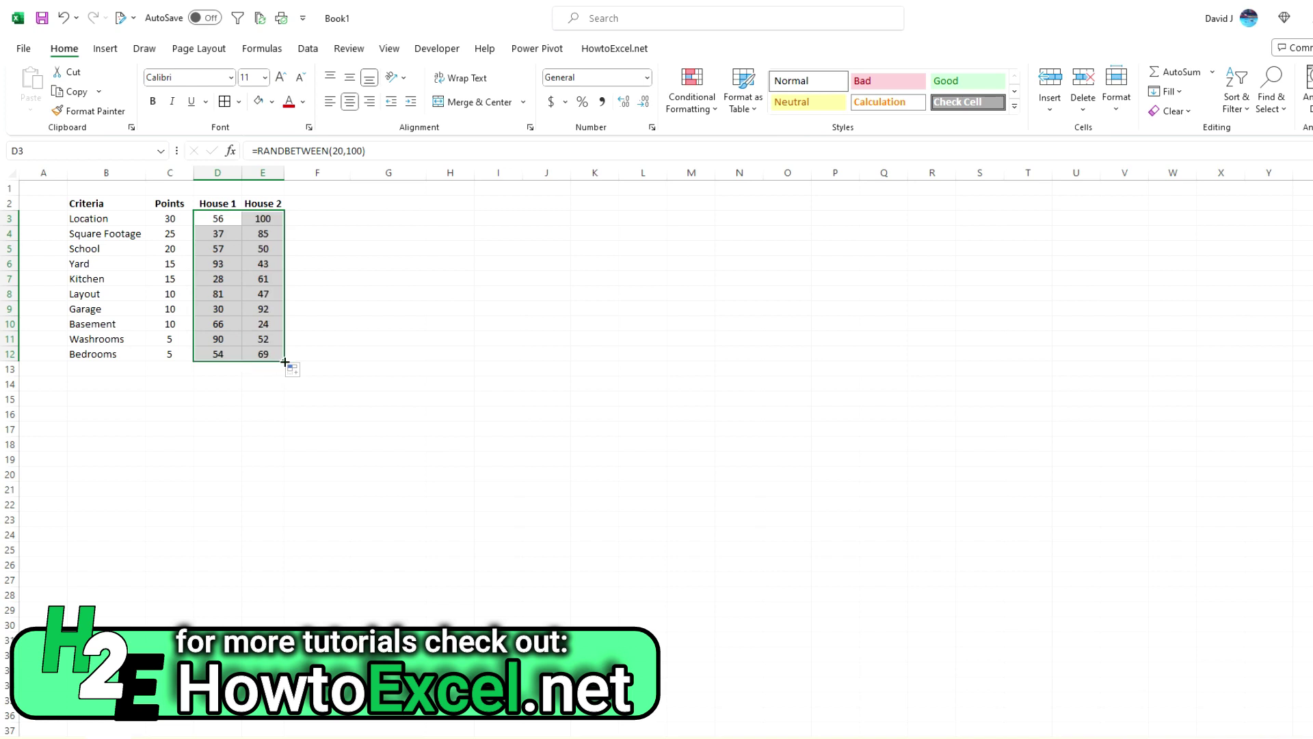
left_click(300, 267)
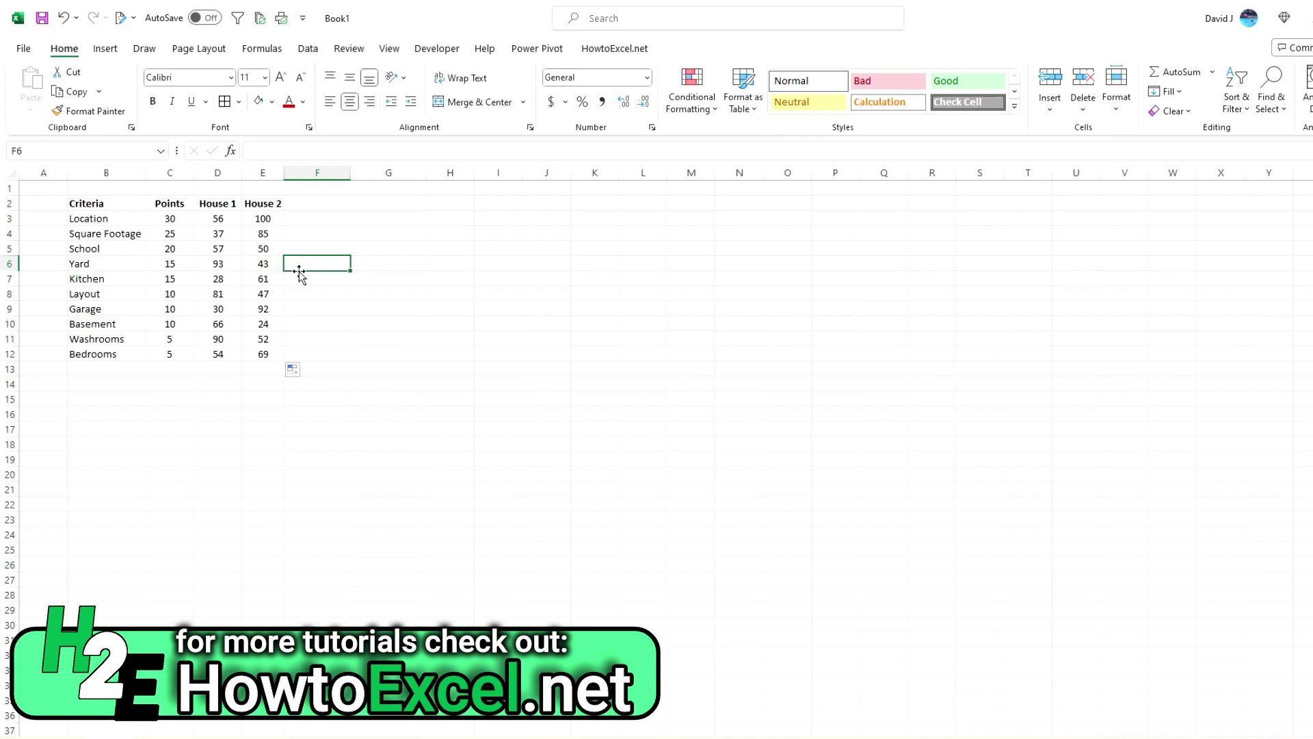
key("F9")
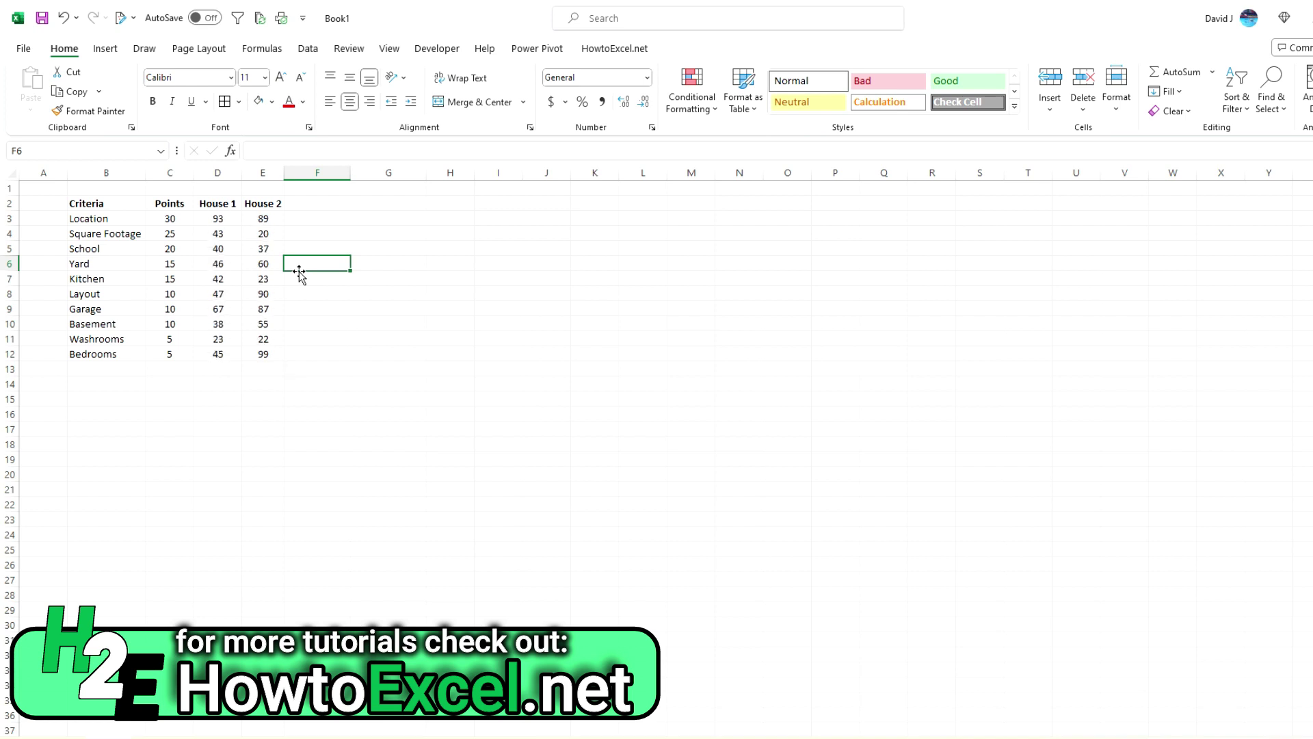
key("F9")
key("F9")
key("F9")
key("F9")
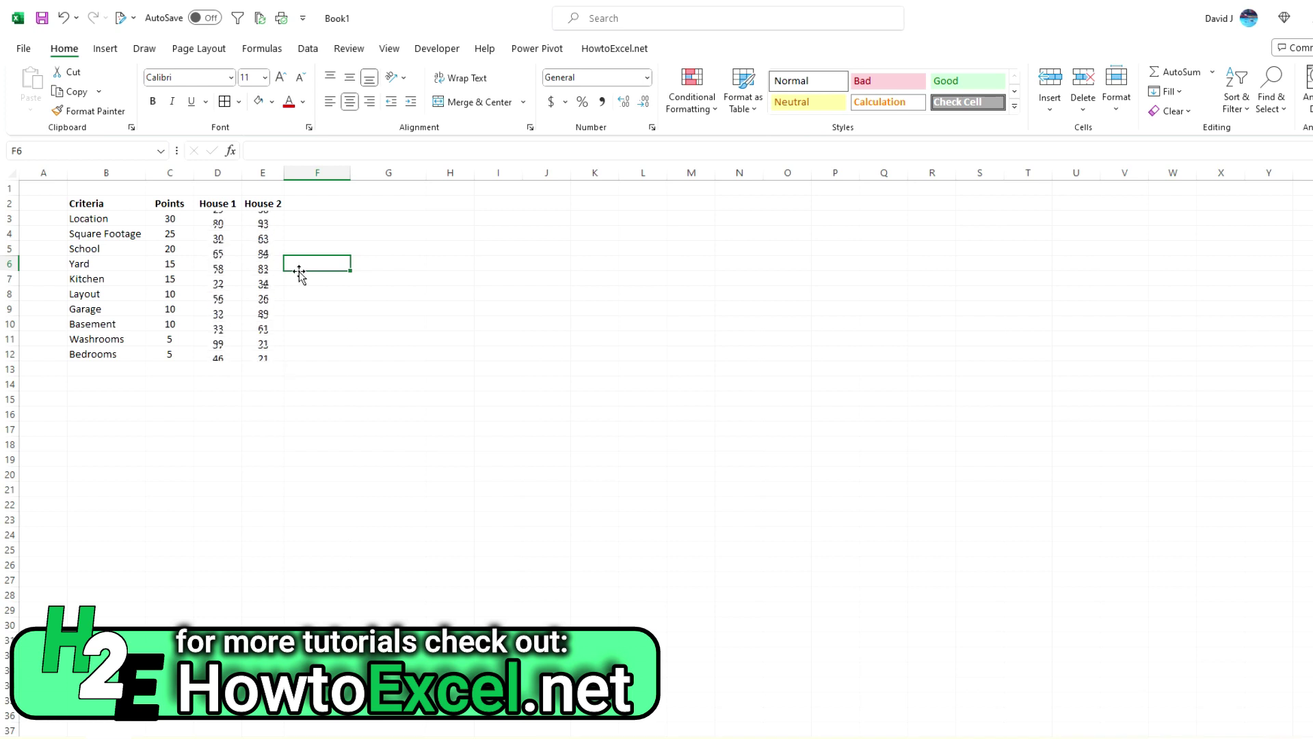
key("F9")
key("F9")
key("F9")
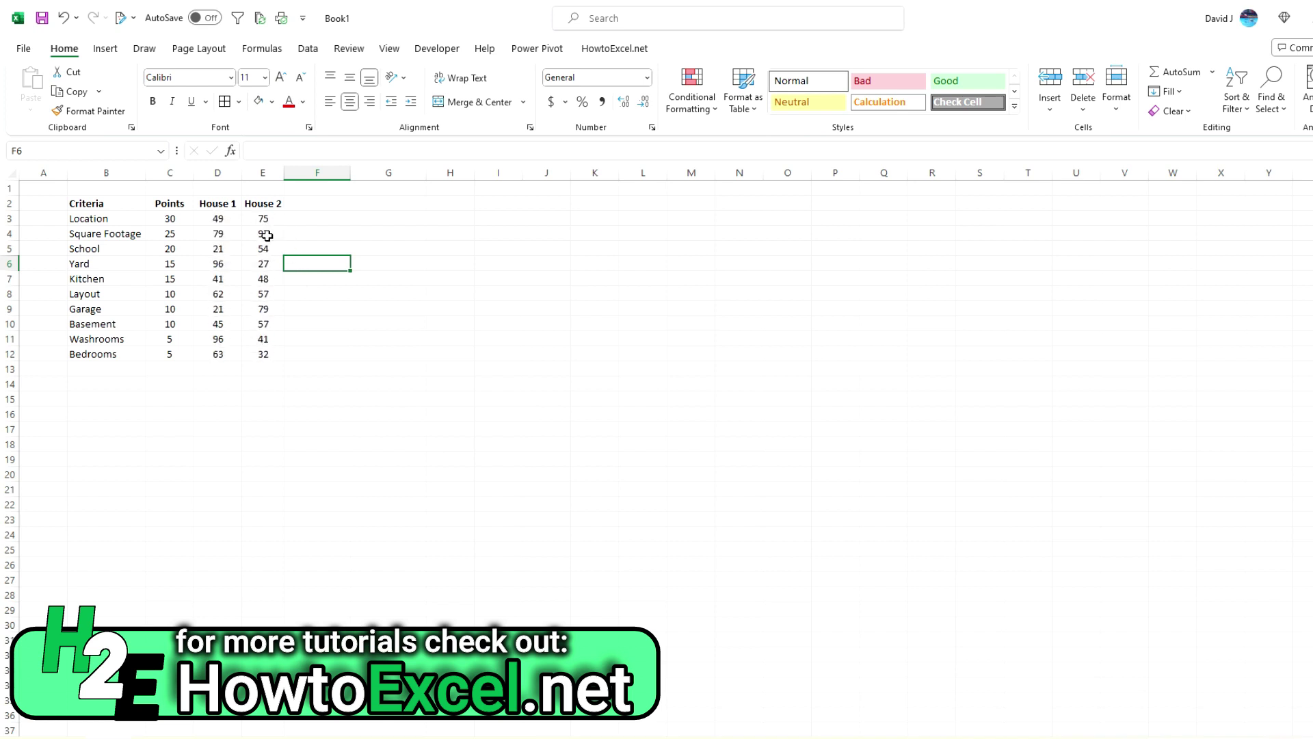
Step: Copy D3:E12 and paste it back as values to freeze the random scores
left_click_drag(222, 217, 277, 351)
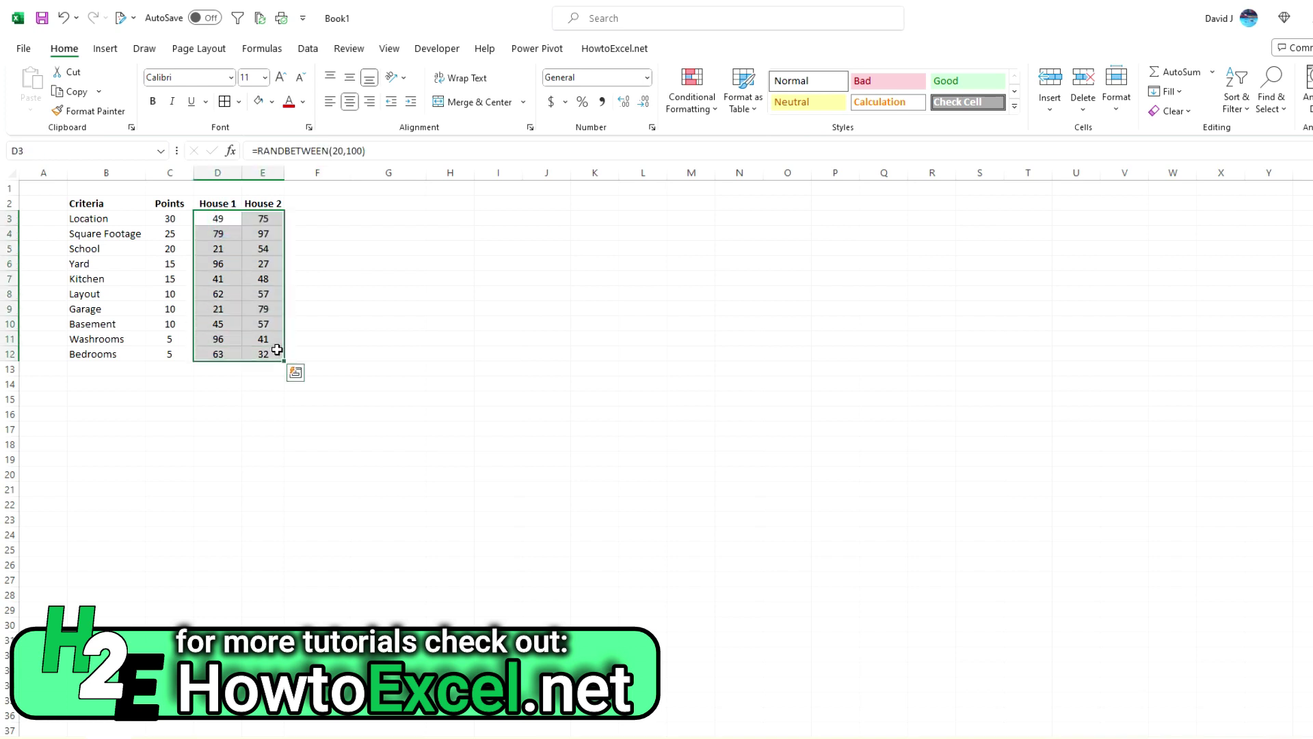
key("ctrl+c")
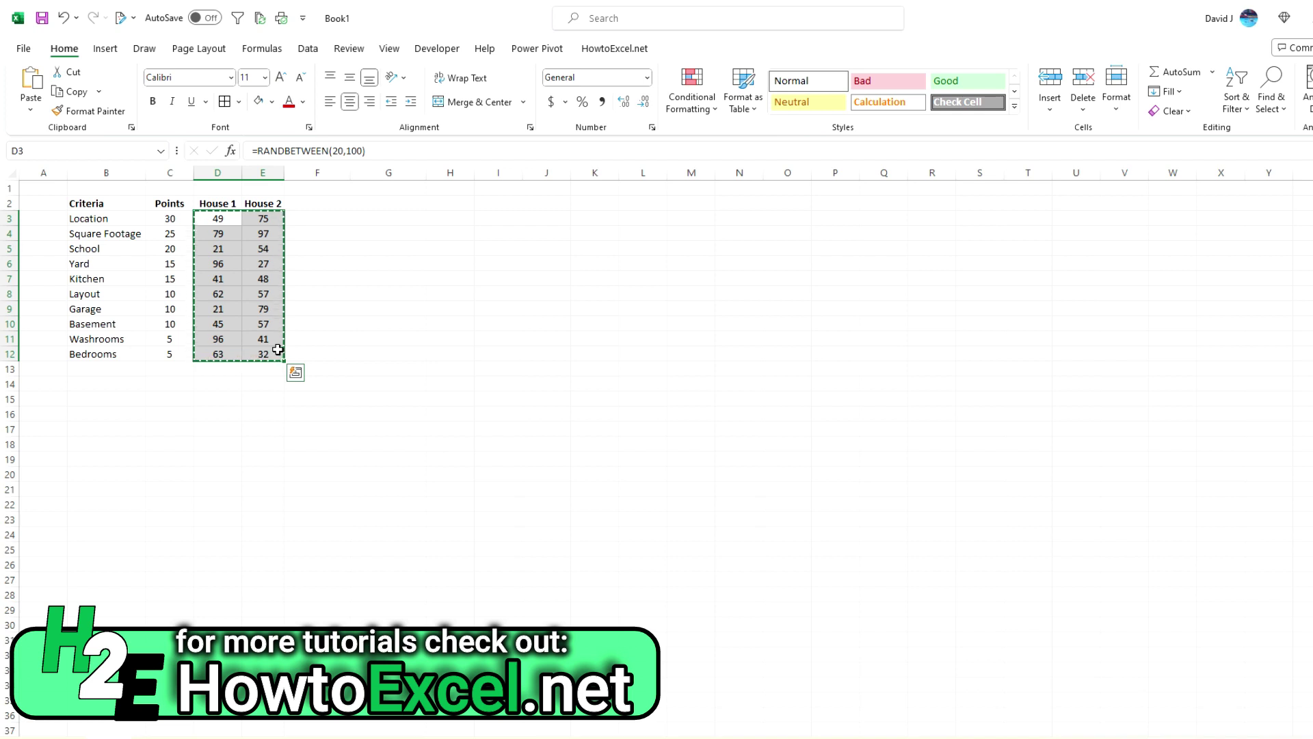
key("ctrl+shift+v")
left_click(261, 291)
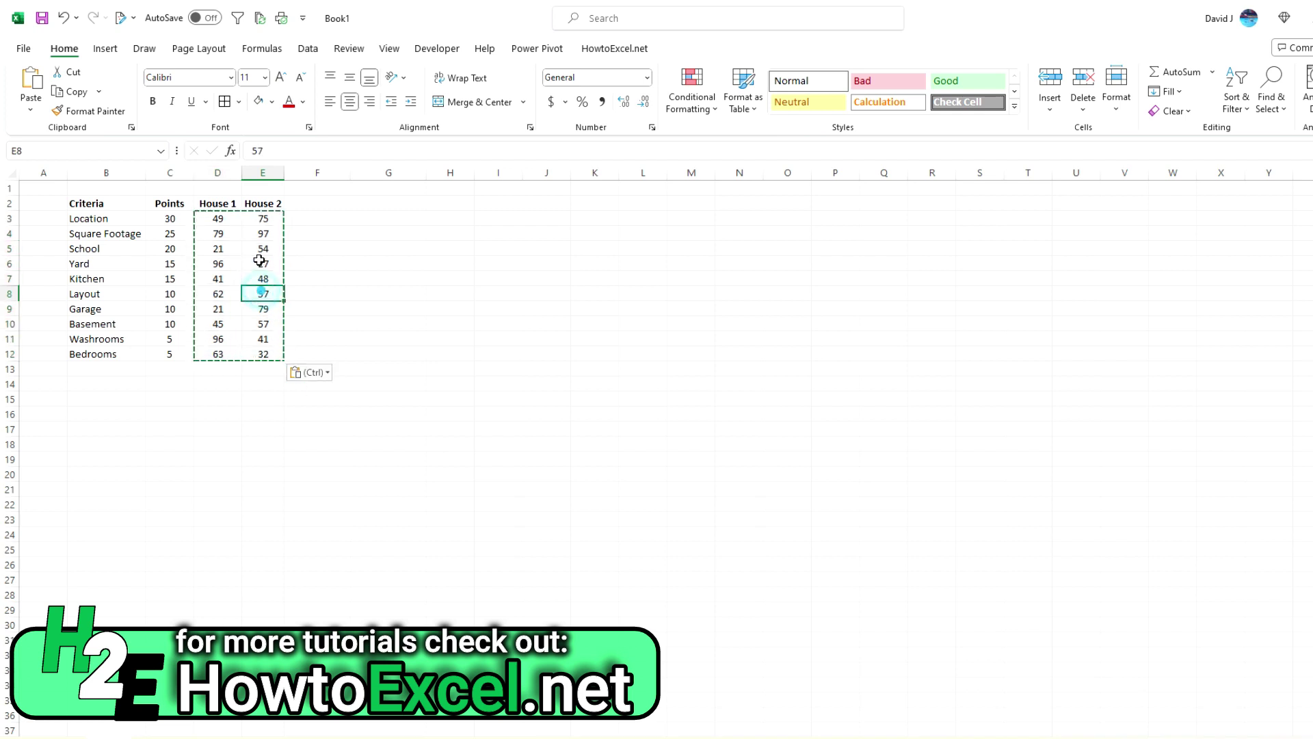
left_click(263, 218)
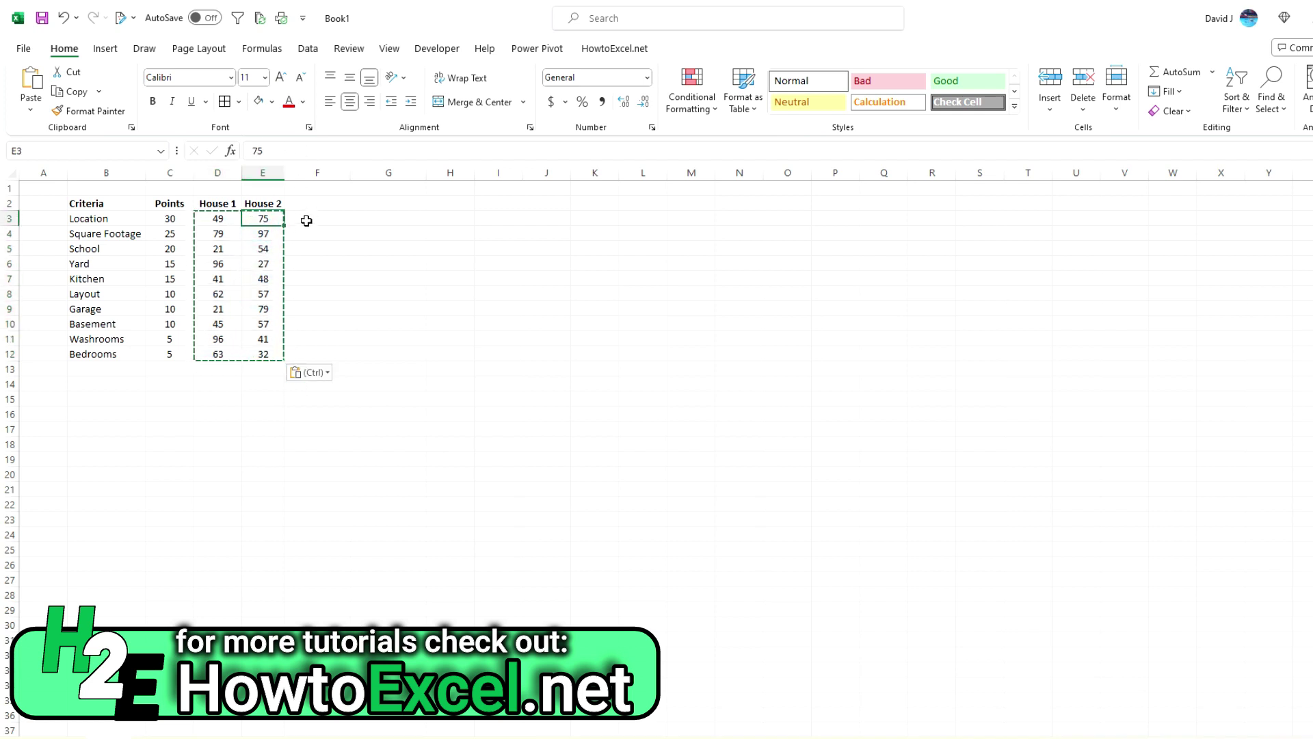
key("Escape")
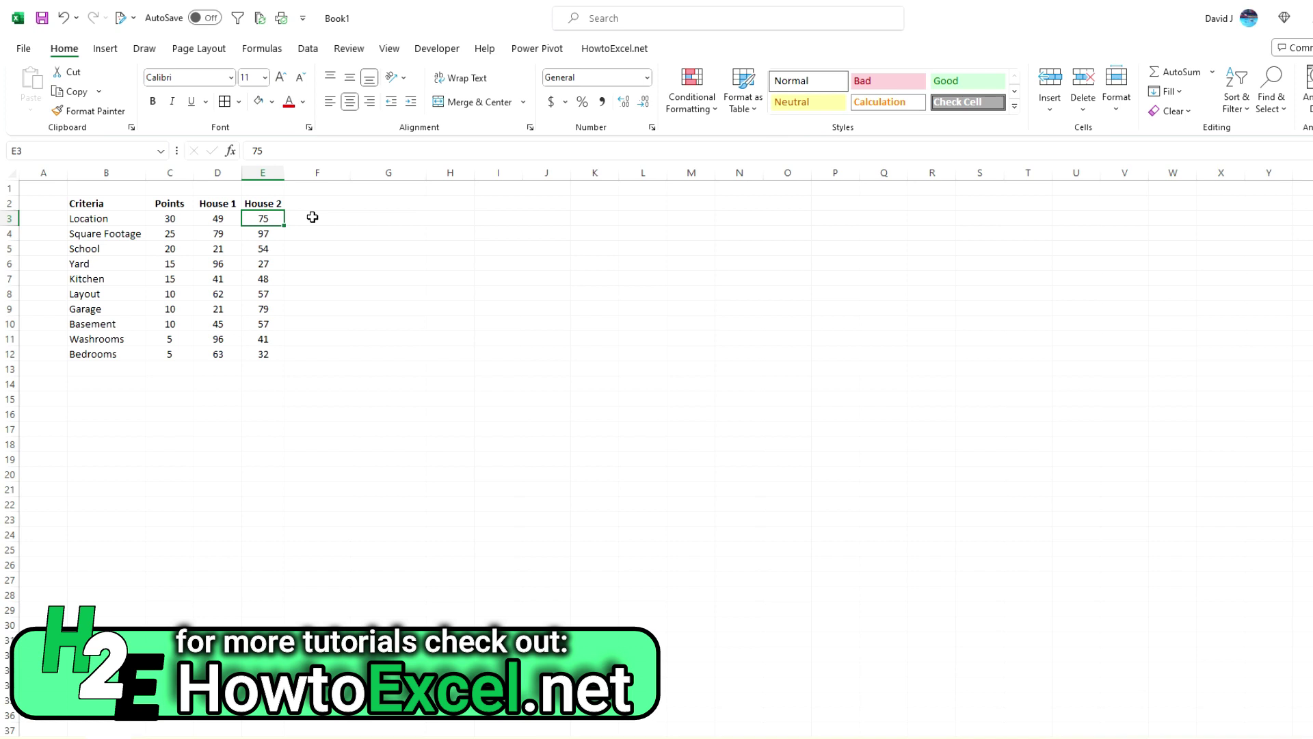
key("Right")
key("Up")
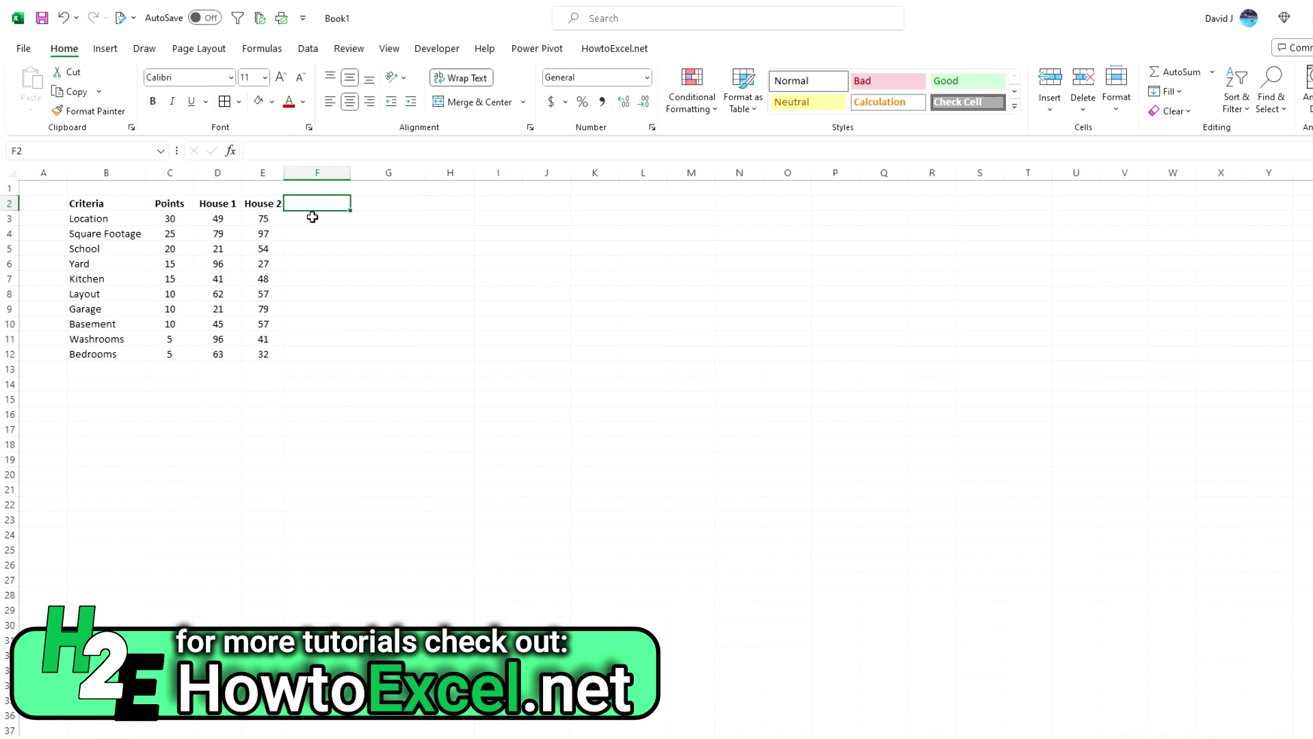
Step: Add bold headers House 1 Total Score and House 2 Total Score in F2:G2
type("House 1 Tot")
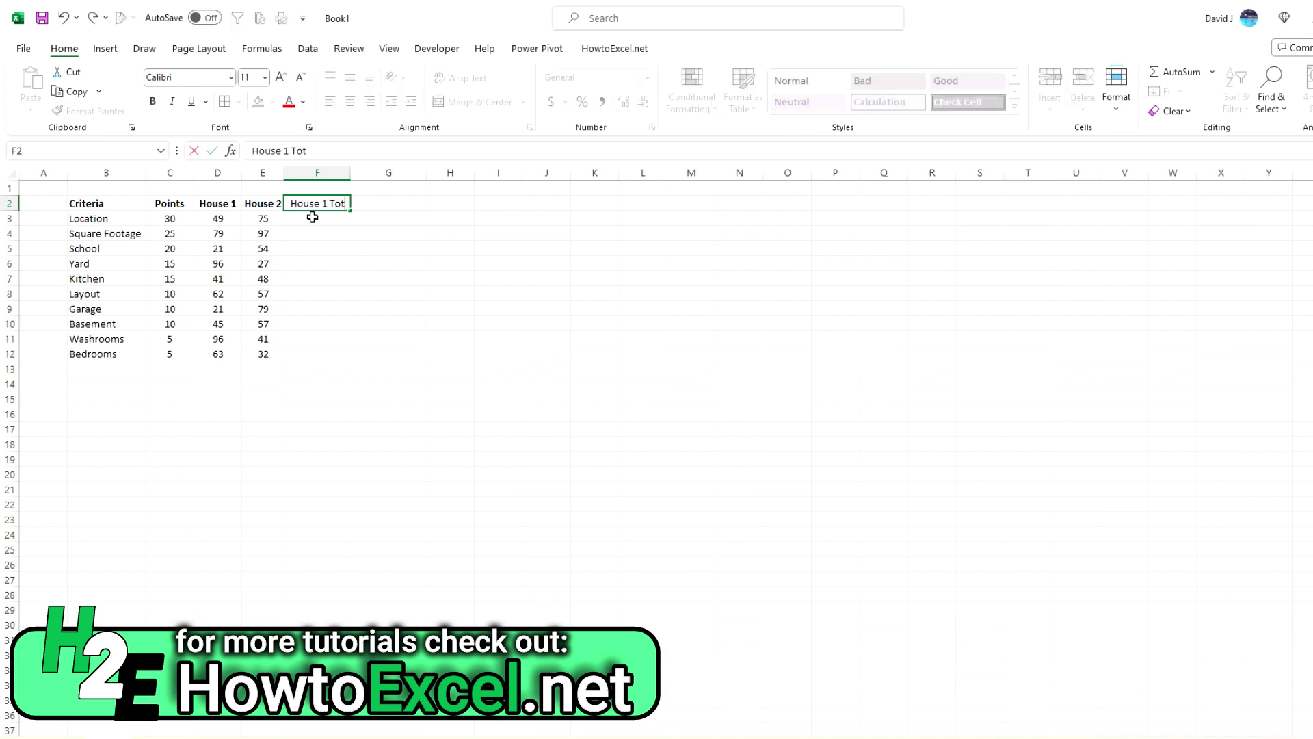
type("al Score")
key("Tab")
type("House ")
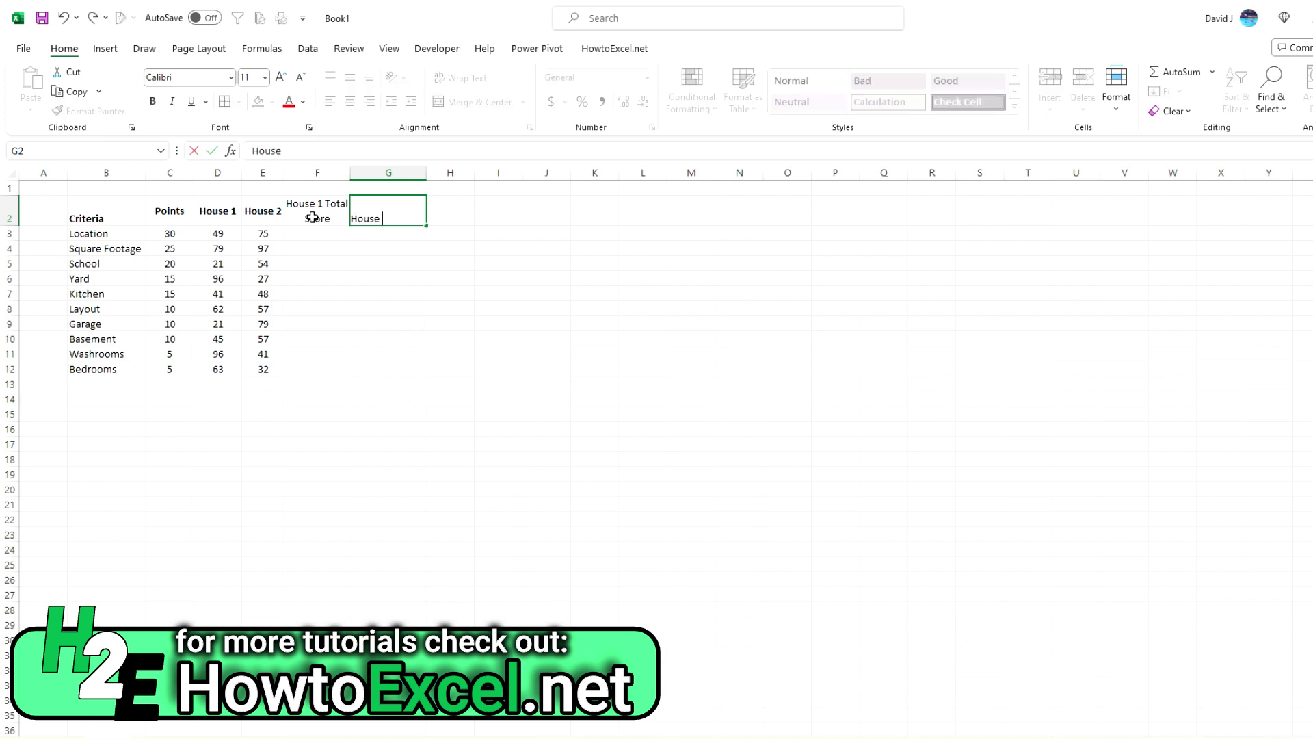
type("2 Total Score")
key("ctrl+Return")
key("shift+Left")
key("ctrl+b")
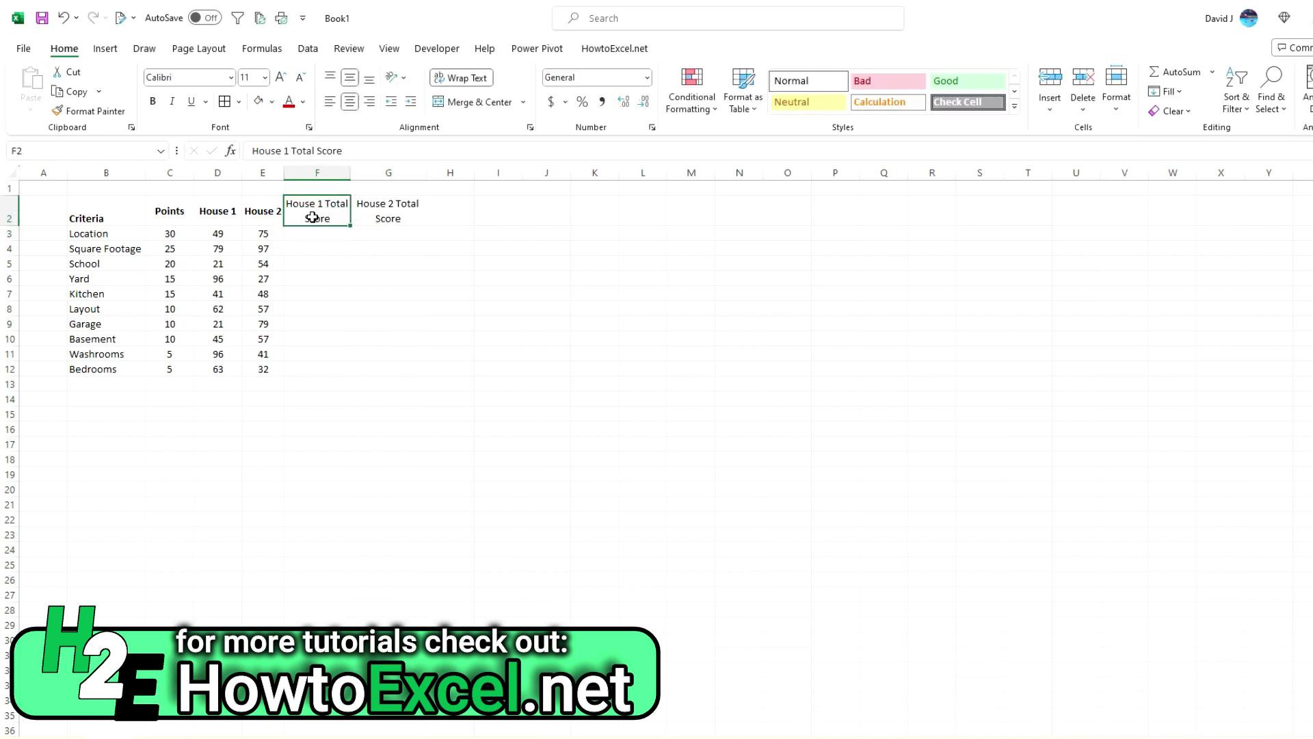
key("Down")
key("Left")
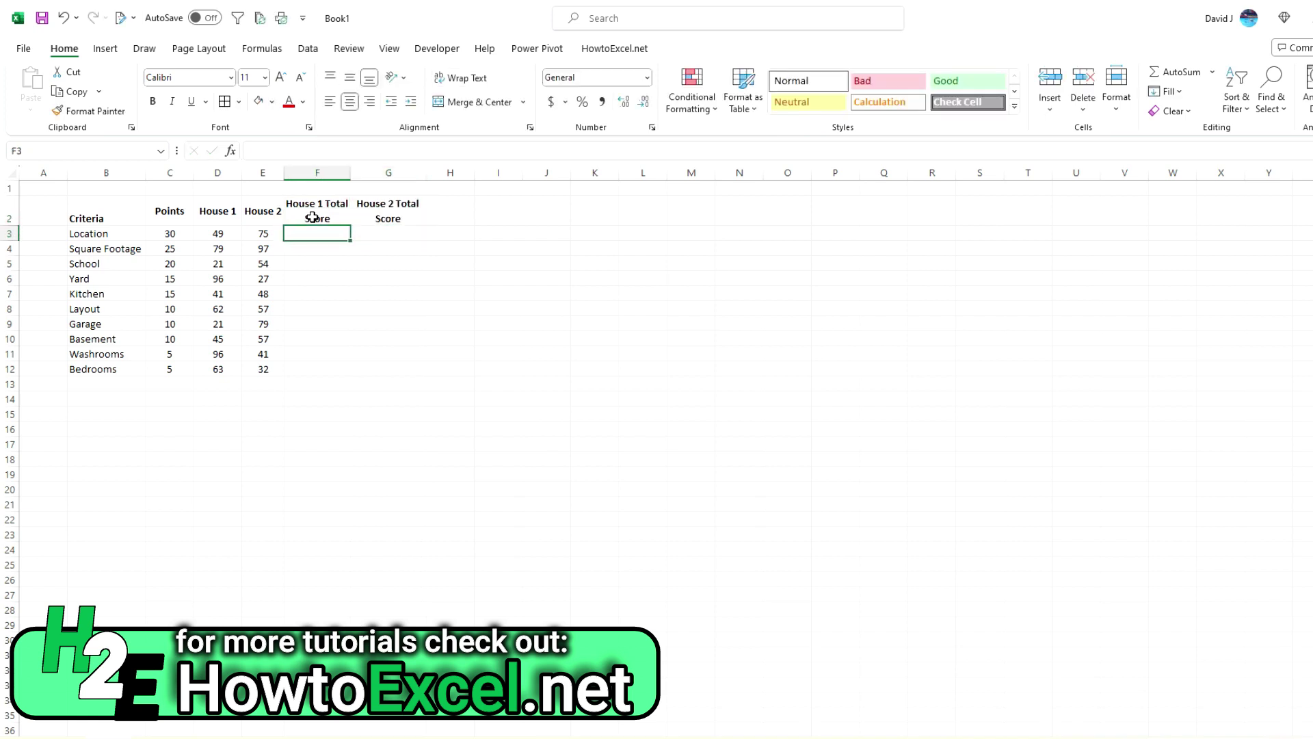
Step: Enter =D3*$C3 in F3 and fill it across F3:G12 for both houses
type("=")
key("Left")
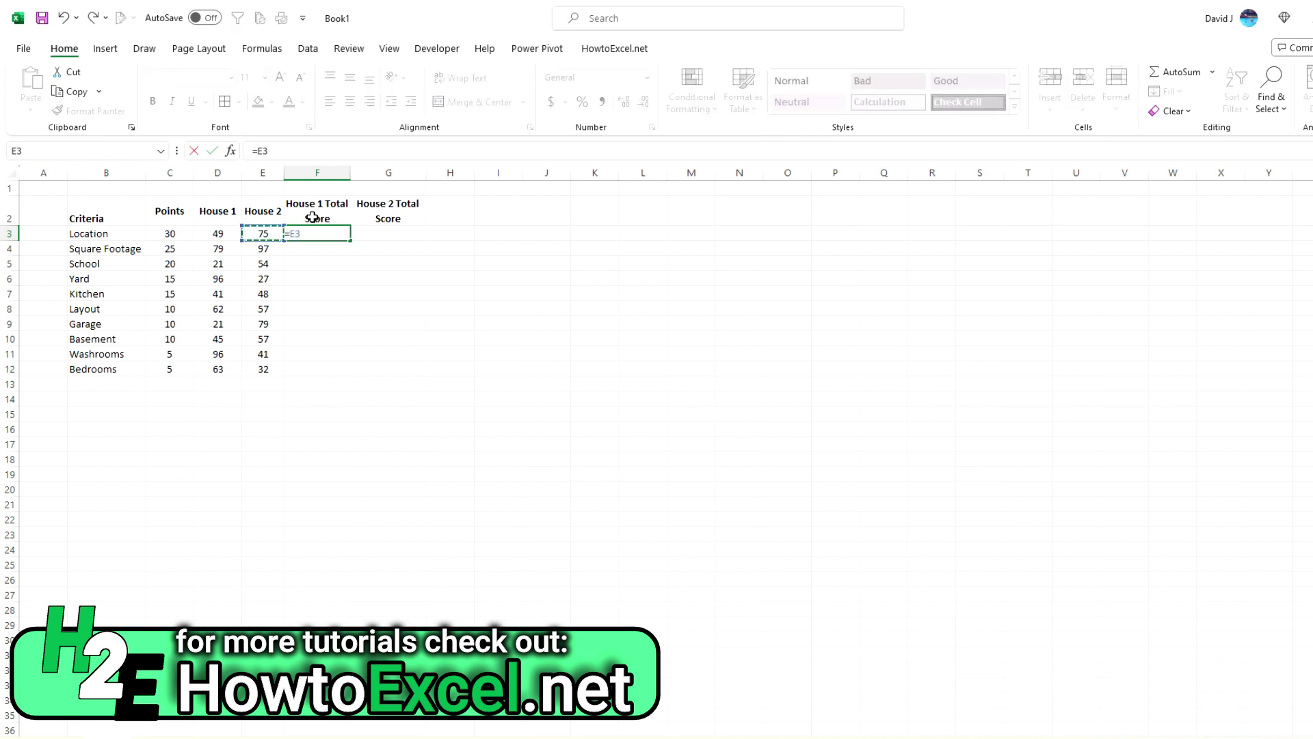
key("Left")
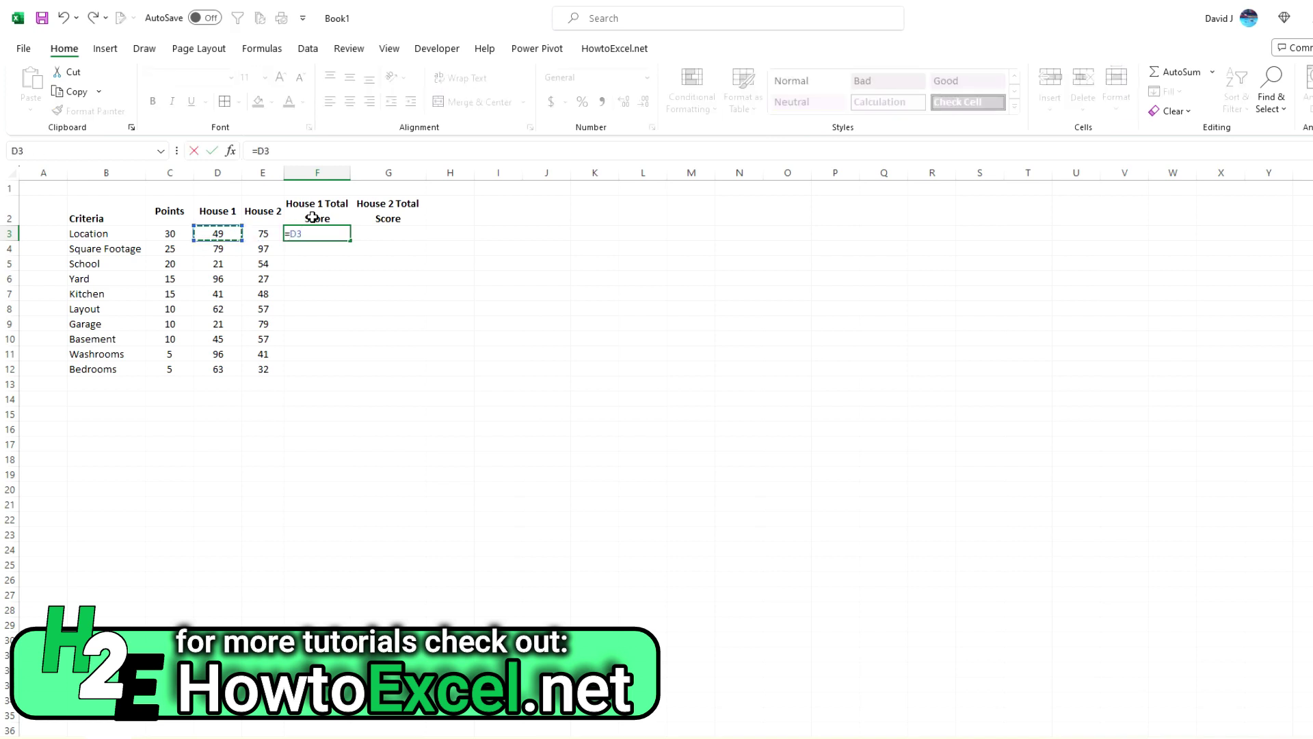
type("*")
left_click(165, 234)
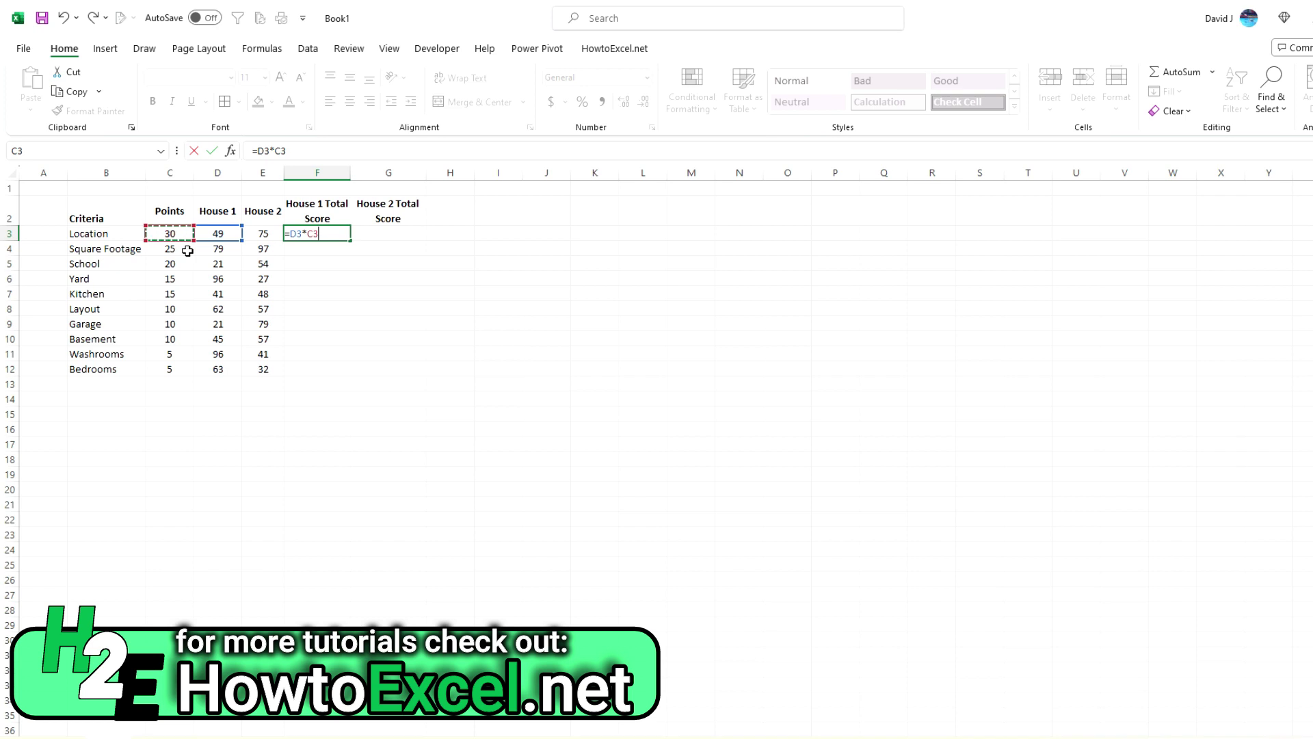
left_click(283, 151)
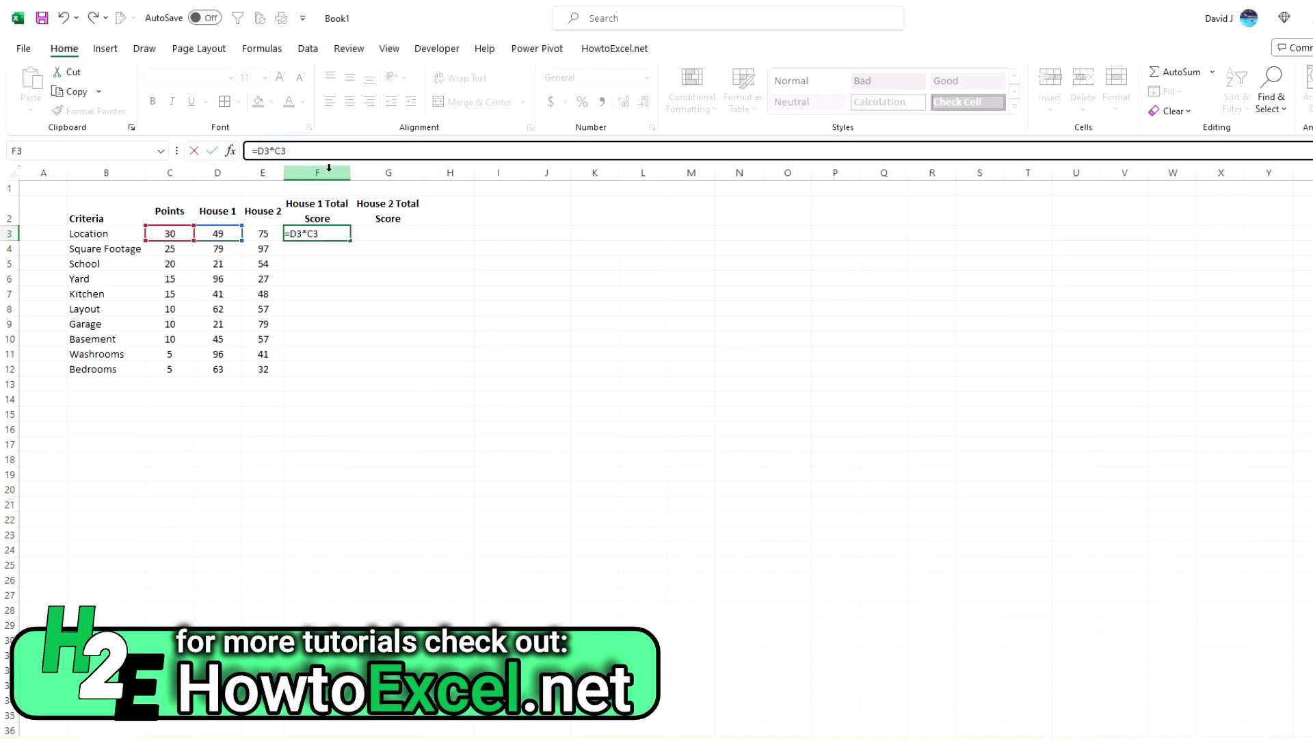
key("F4")
key("F4")
key("F4")
key("ctrl+Return")
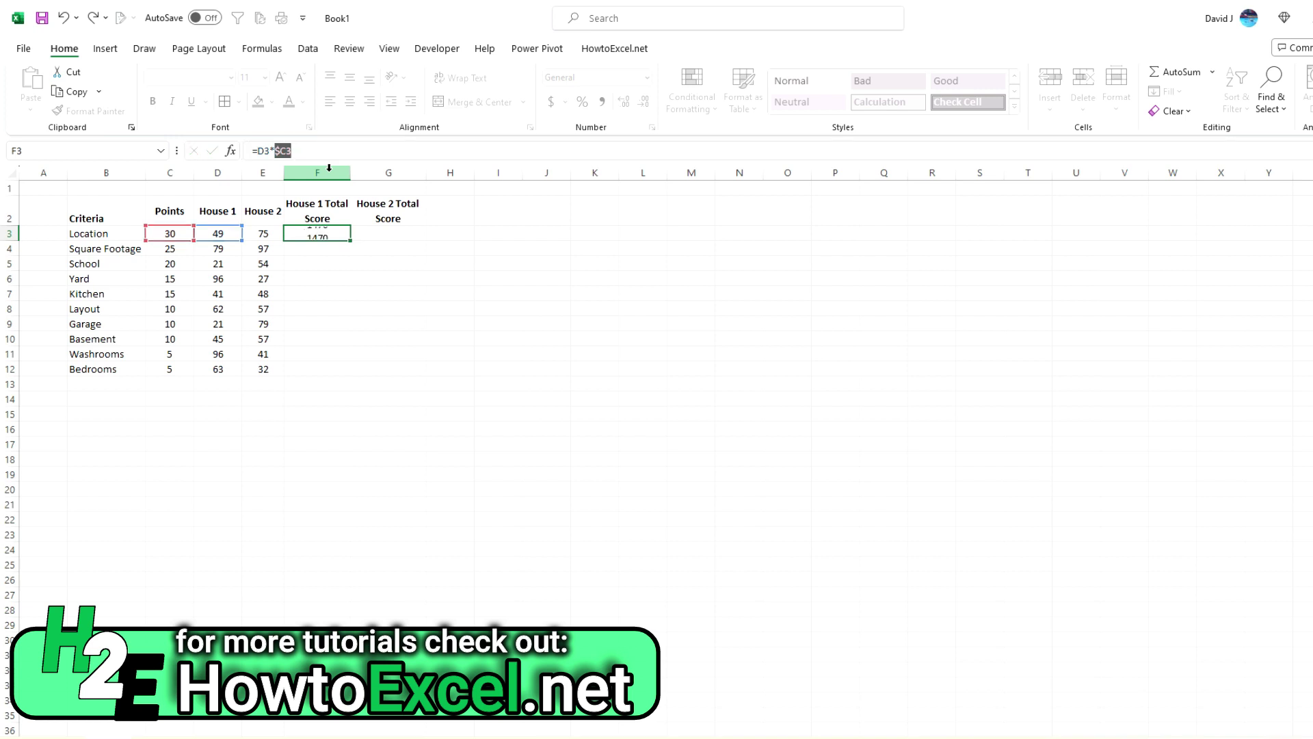
double_click(352, 241)
left_click_drag(350, 377, 389, 377)
left_click(396, 234)
left_click(328, 147)
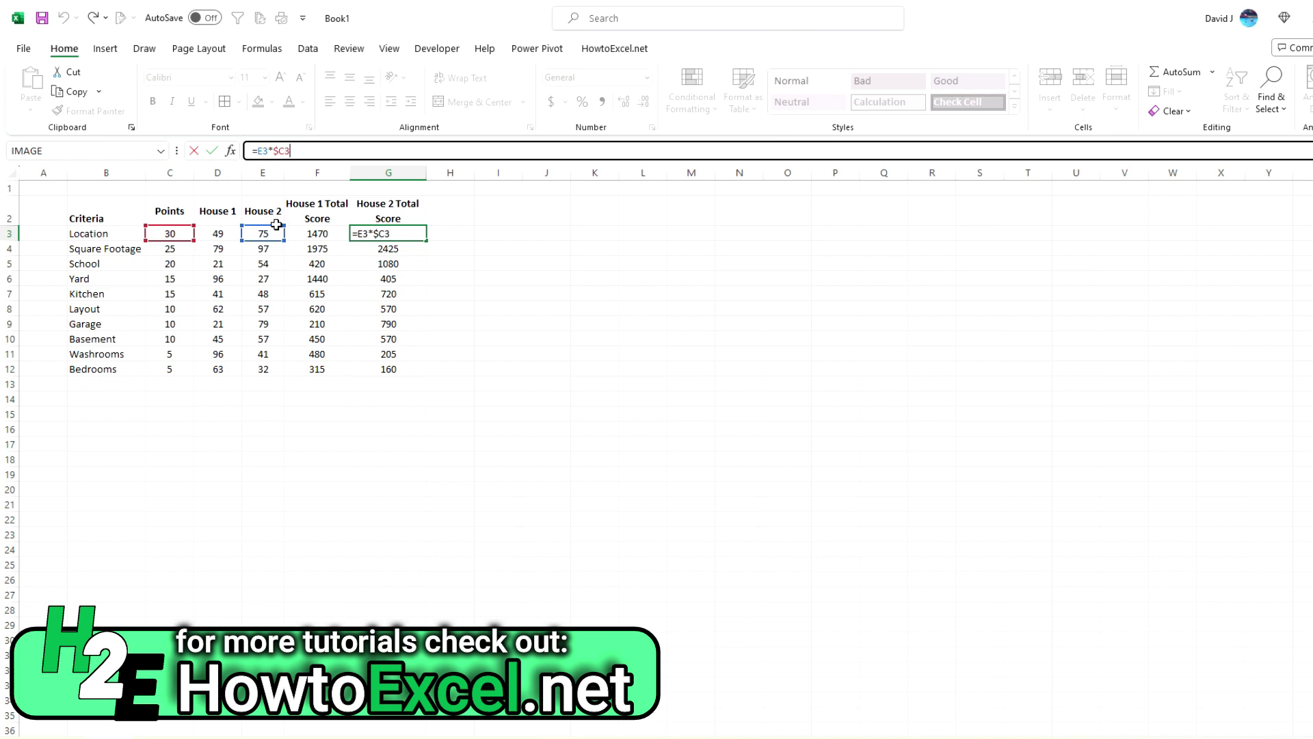
key("Escape")
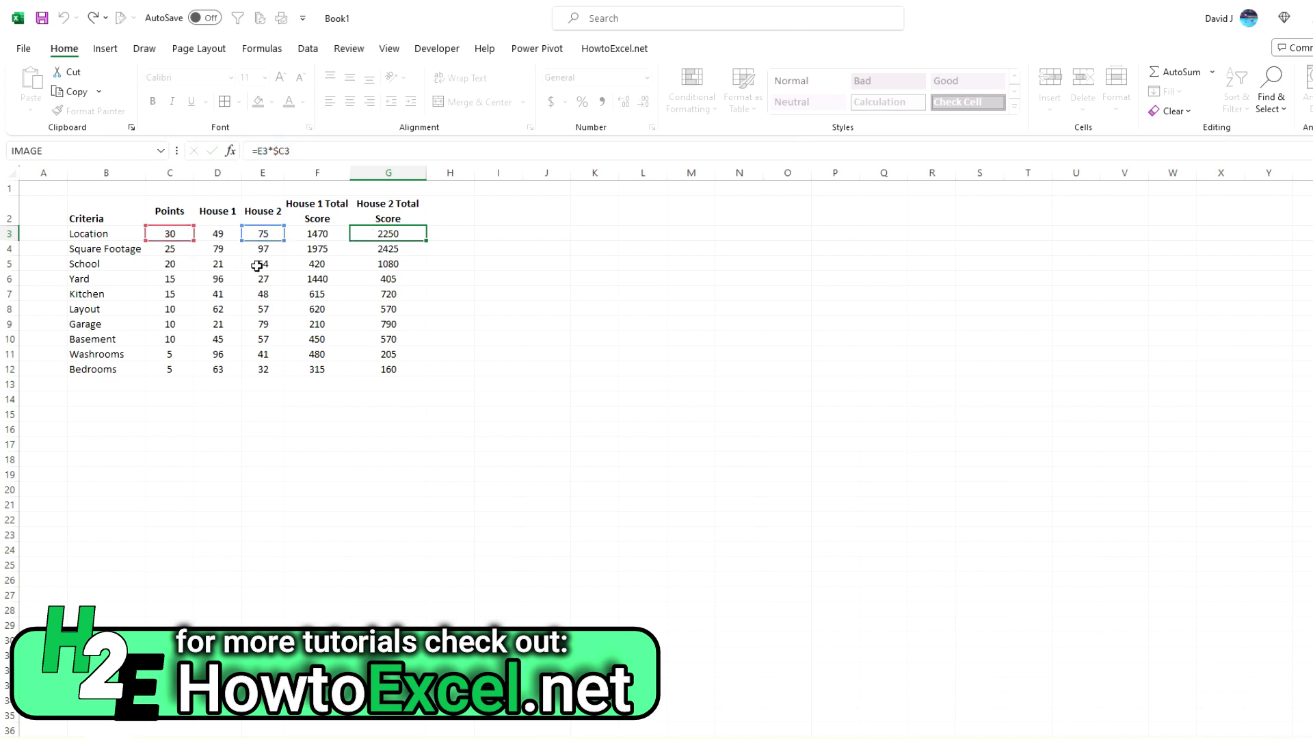
left_click(323, 393)
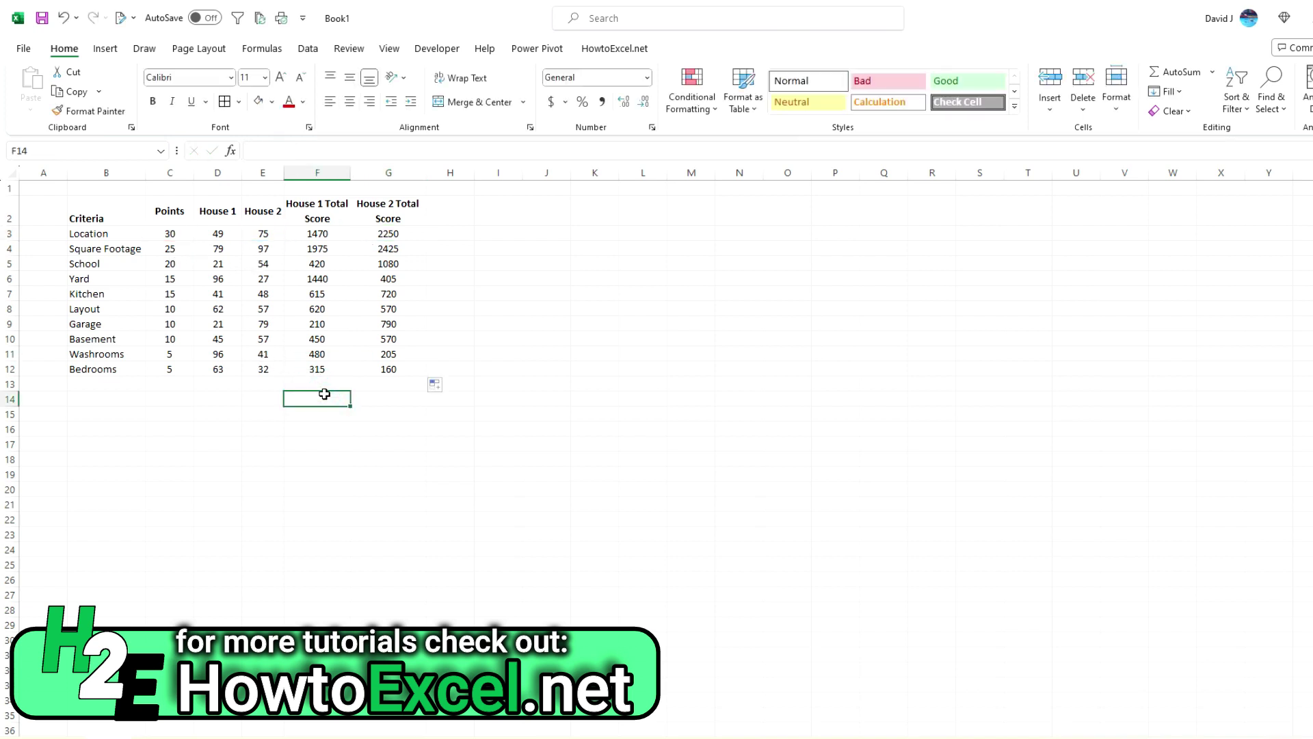
Step: Sum the weighted scores in row 14, giving 7995 for House 1 and 9175 for House 2
type("=sum(")
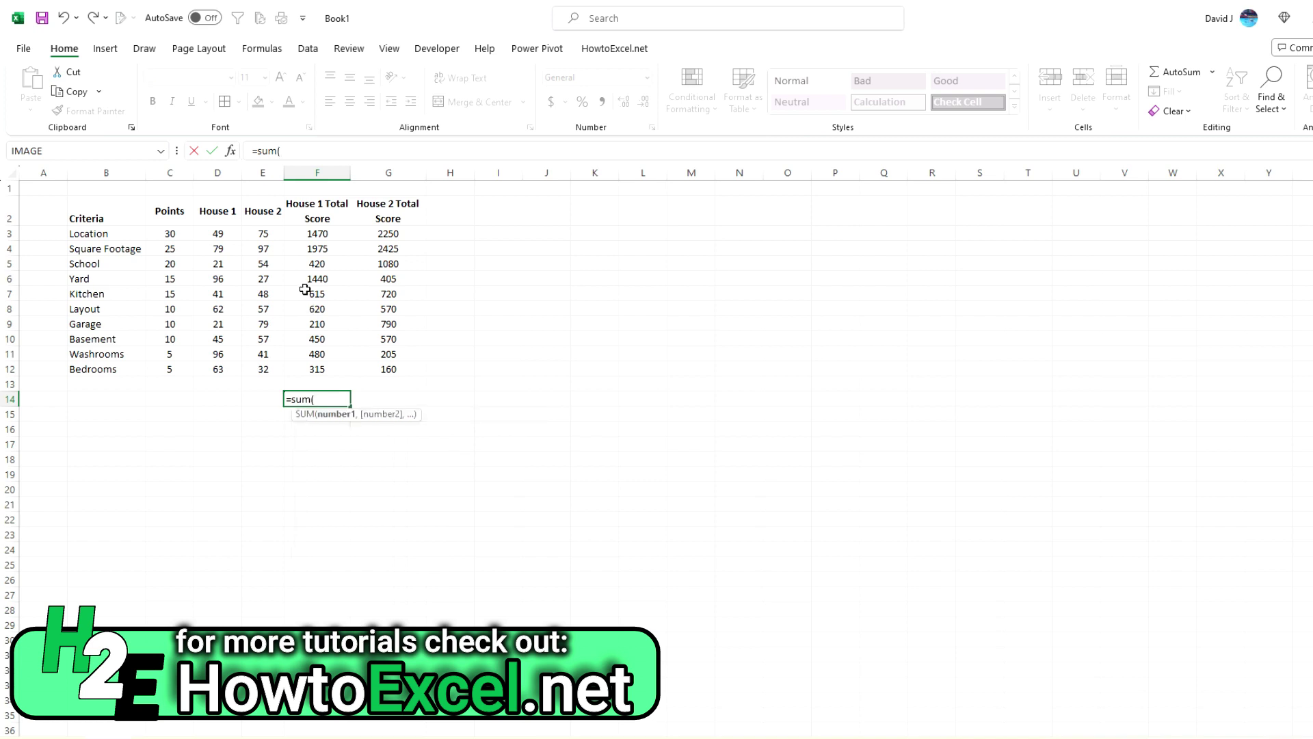
left_click_drag(323, 235, 400, 407)
key("ctrl+Return")
left_click(340, 427)
type("=")
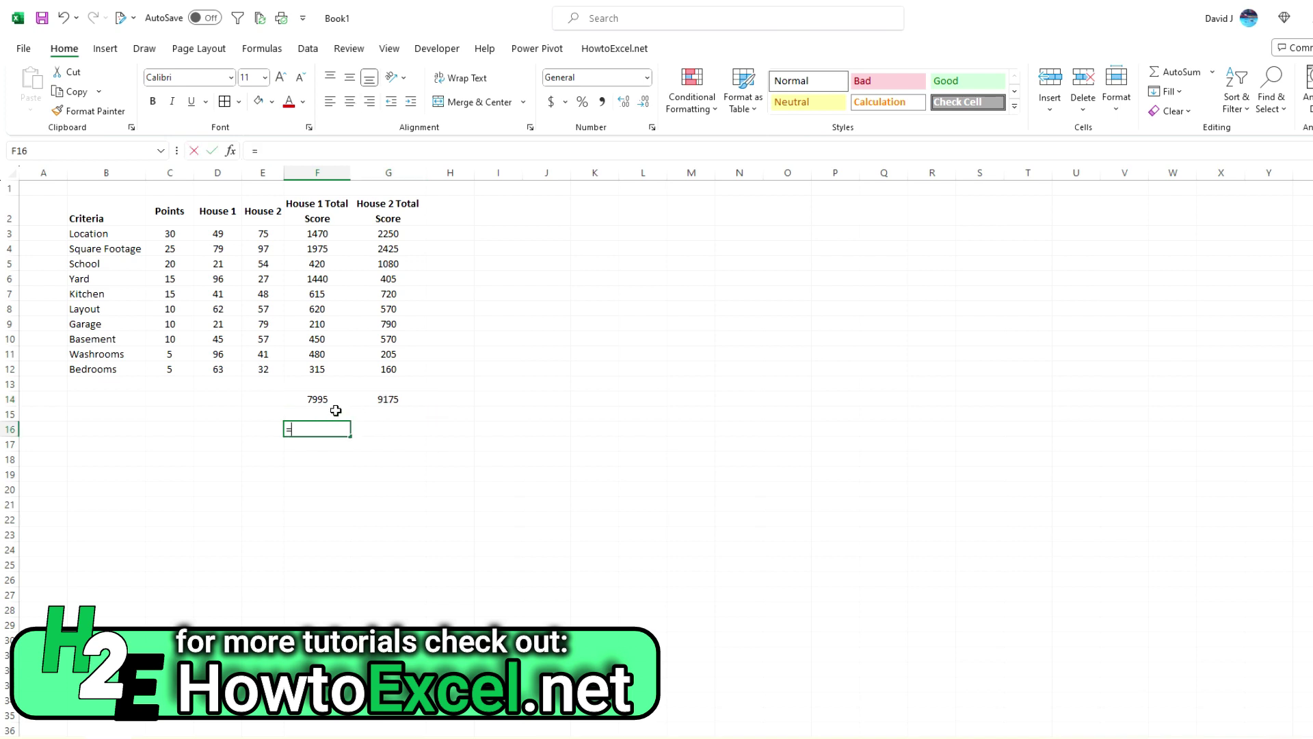
left_click(337, 401)
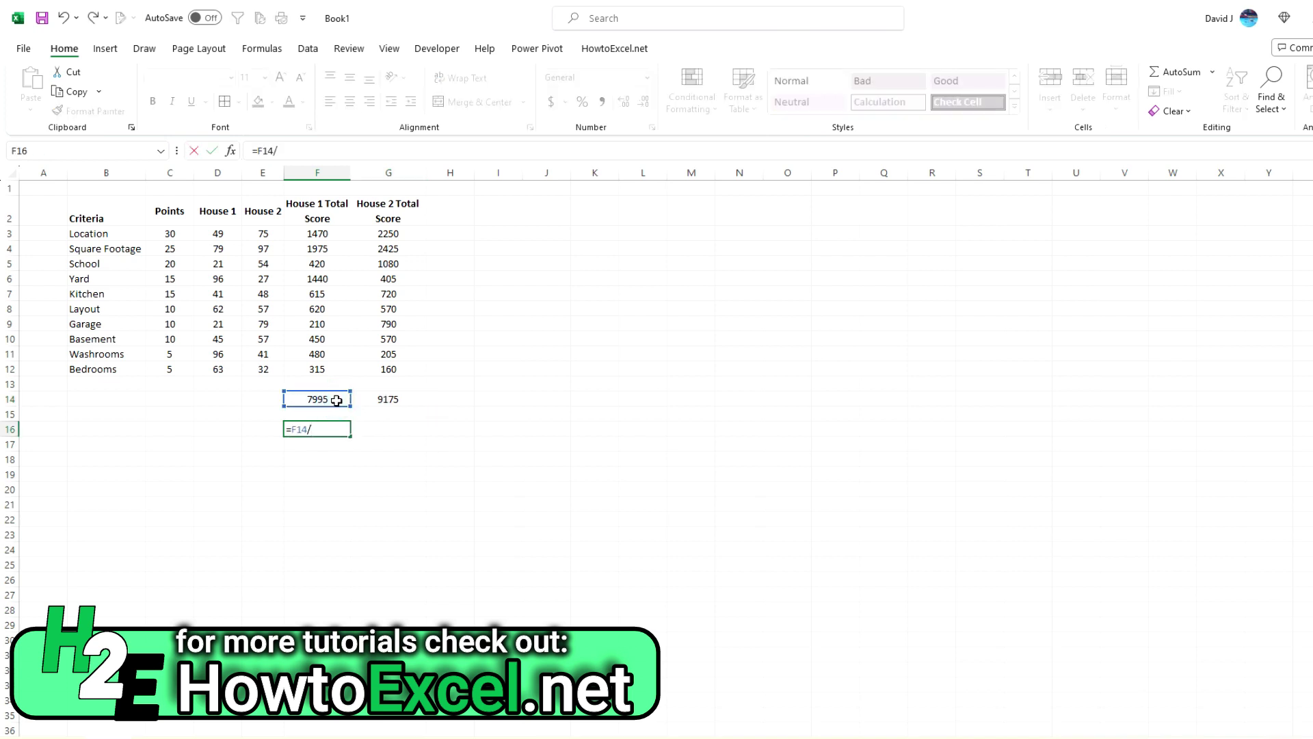
key("Escape")
Step: AutoSum the Points column into C14 for a total of 145
left_click(176, 395)
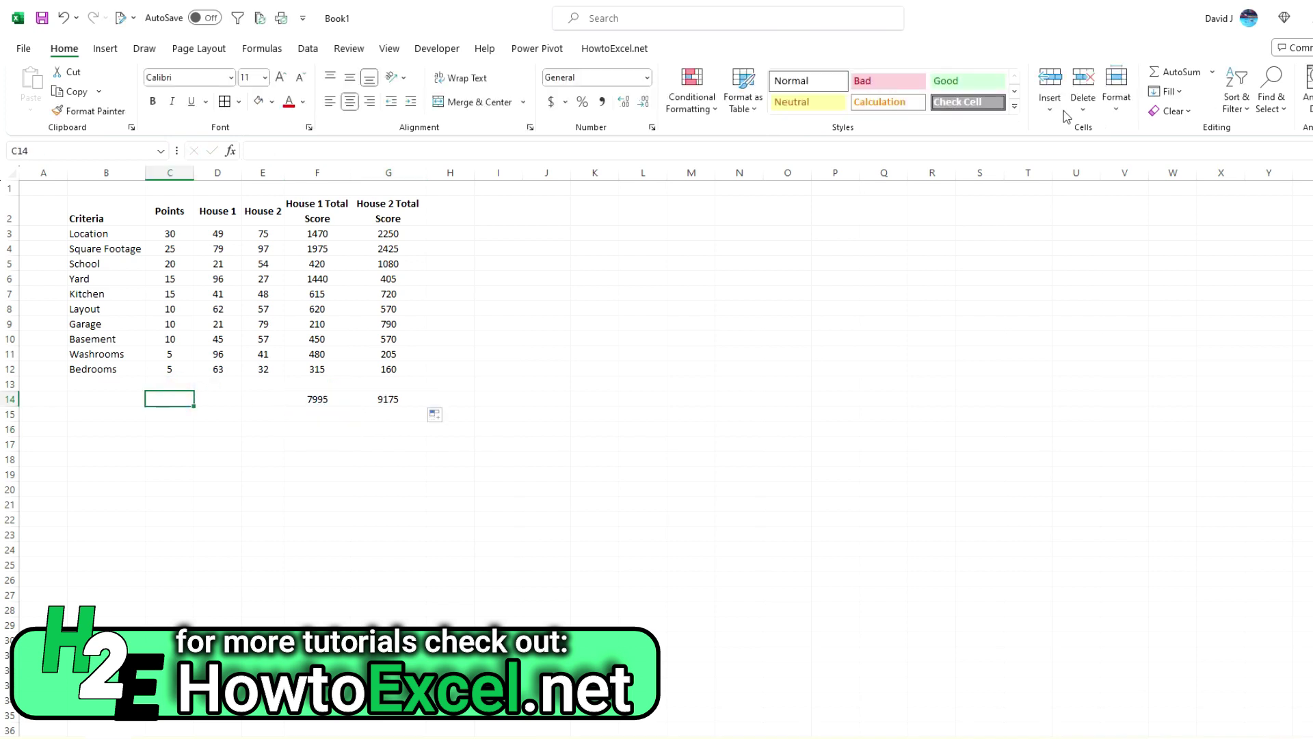
left_click(1188, 74)
key("Return")
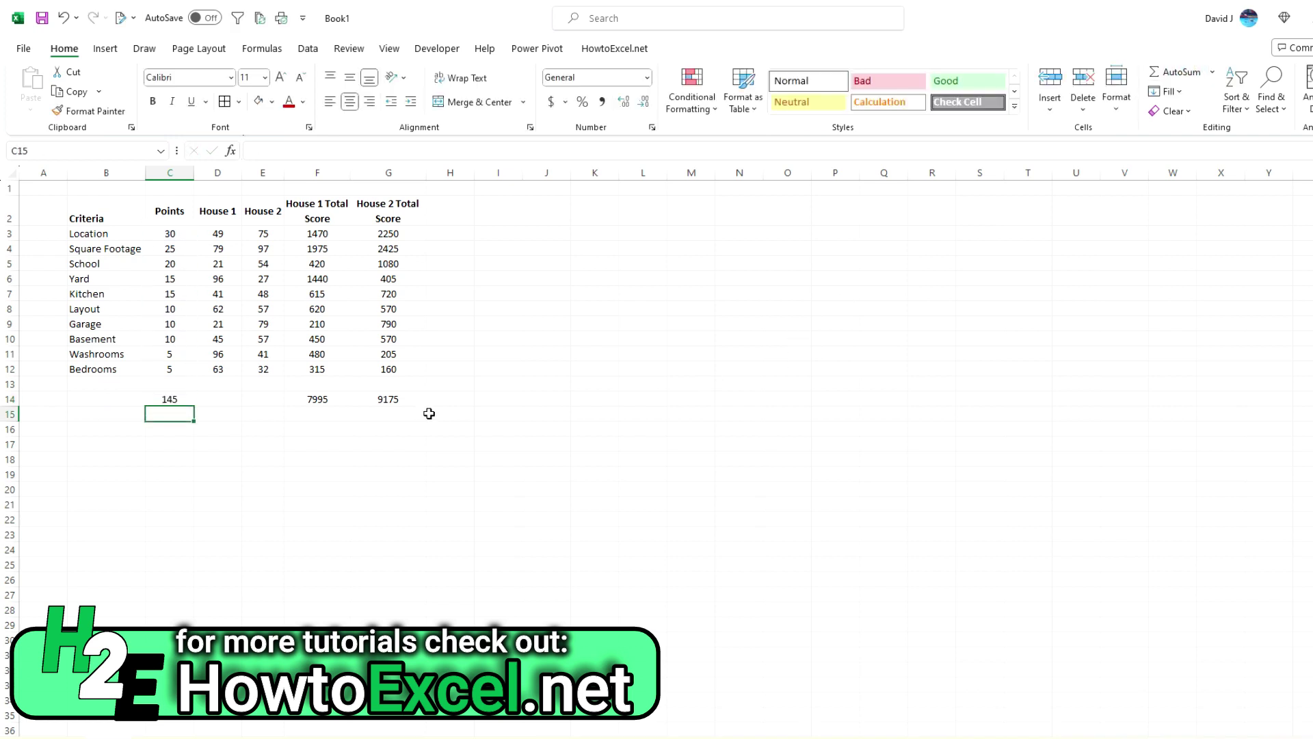
Step: Enter =F14/C14 in F16 for House 1's weighted average of 55.13793103
left_click(317, 427)
type("=")
left_click(317, 399)
type("/")
left_click(169, 397)
key("Return")
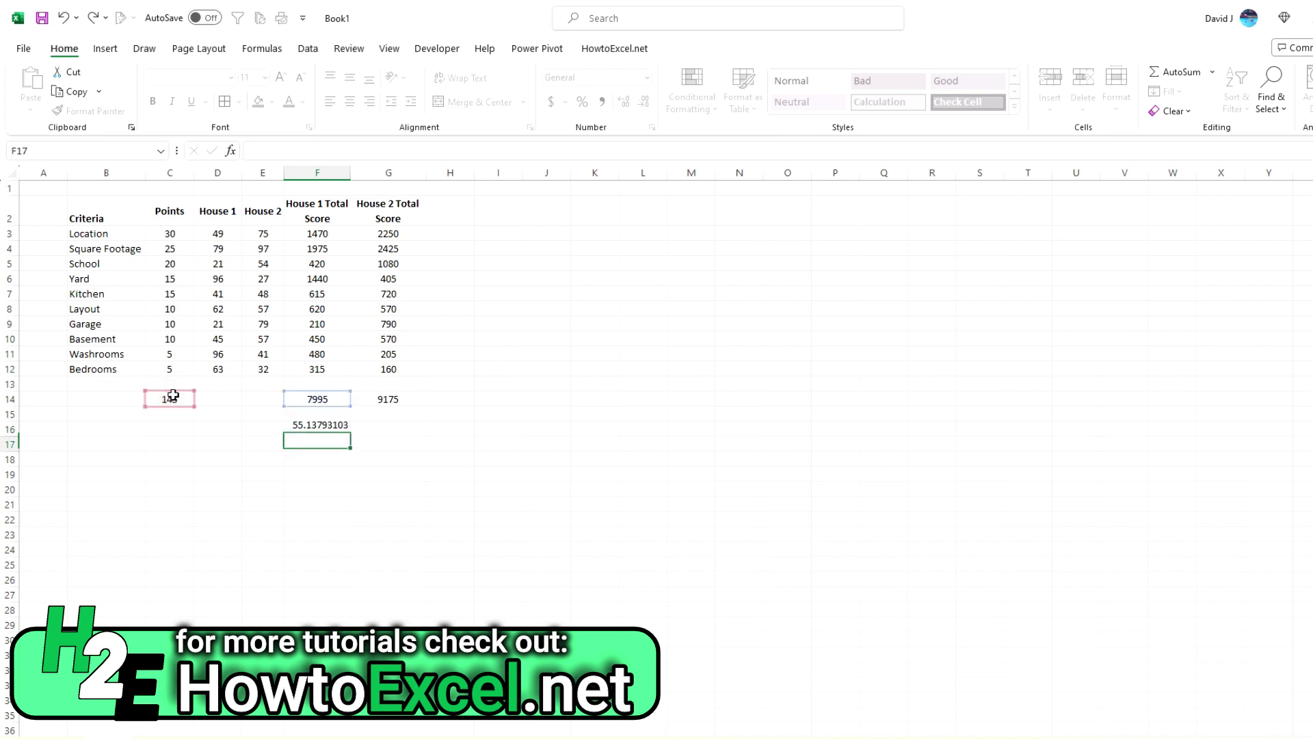
key("Up")
Step: Format F16 as Number with no decimal places so it shows 55
left_click(647, 78)
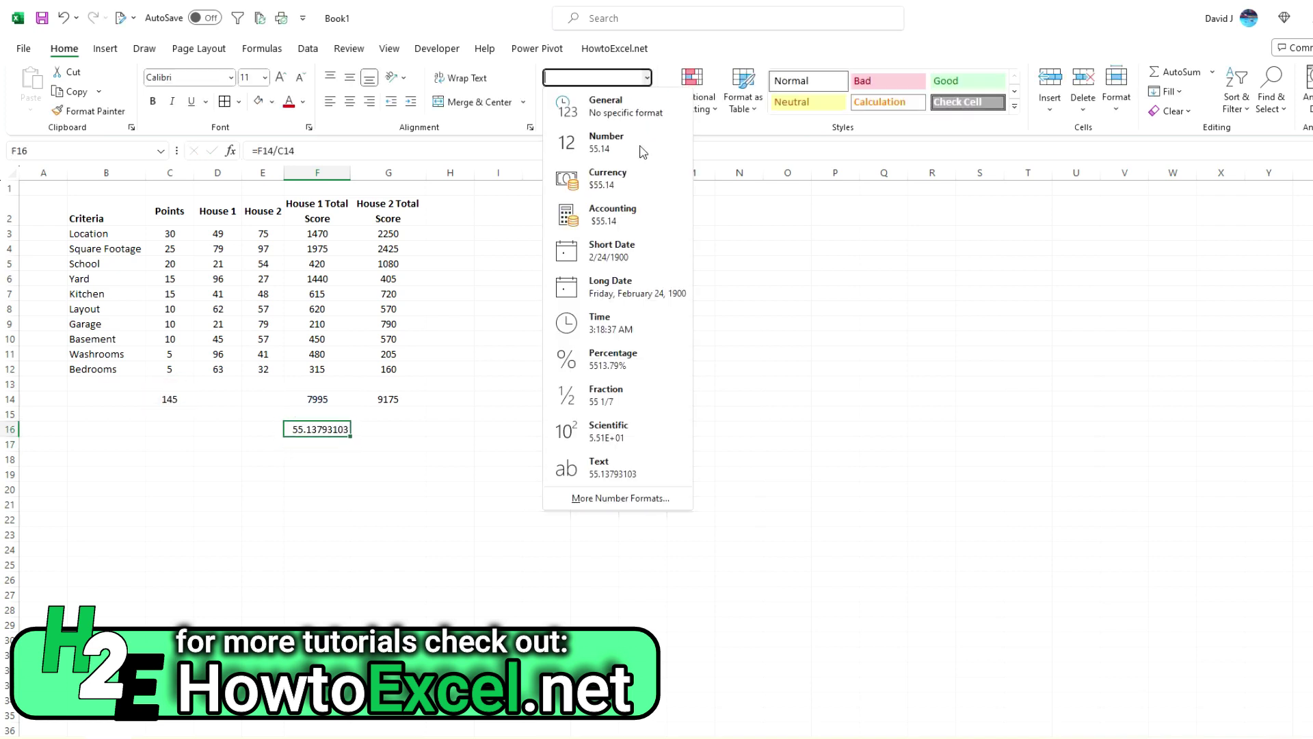
left_click(640, 142)
left_click(645, 101)
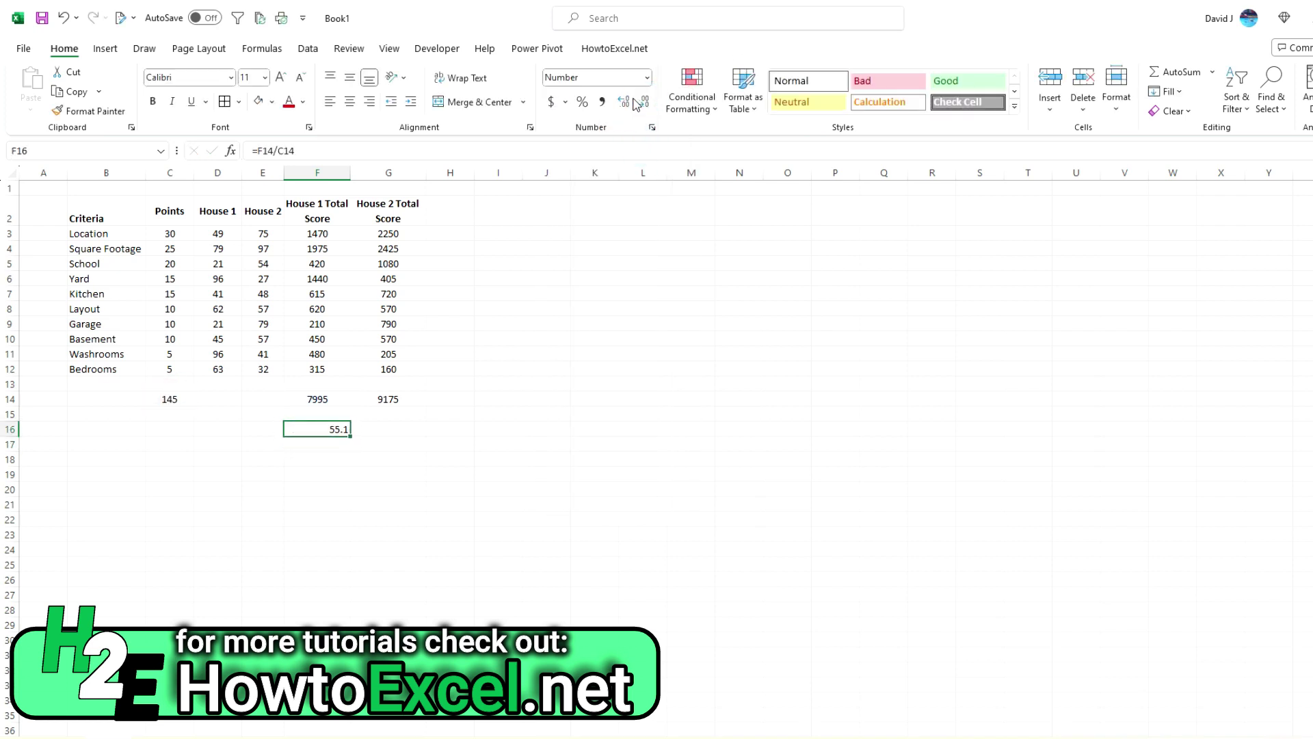
left_click(645, 103)
Step: Change the F16 formula's divisor to the absolute reference $C$14
left_click(294, 149)
key("F4")
key("F4")
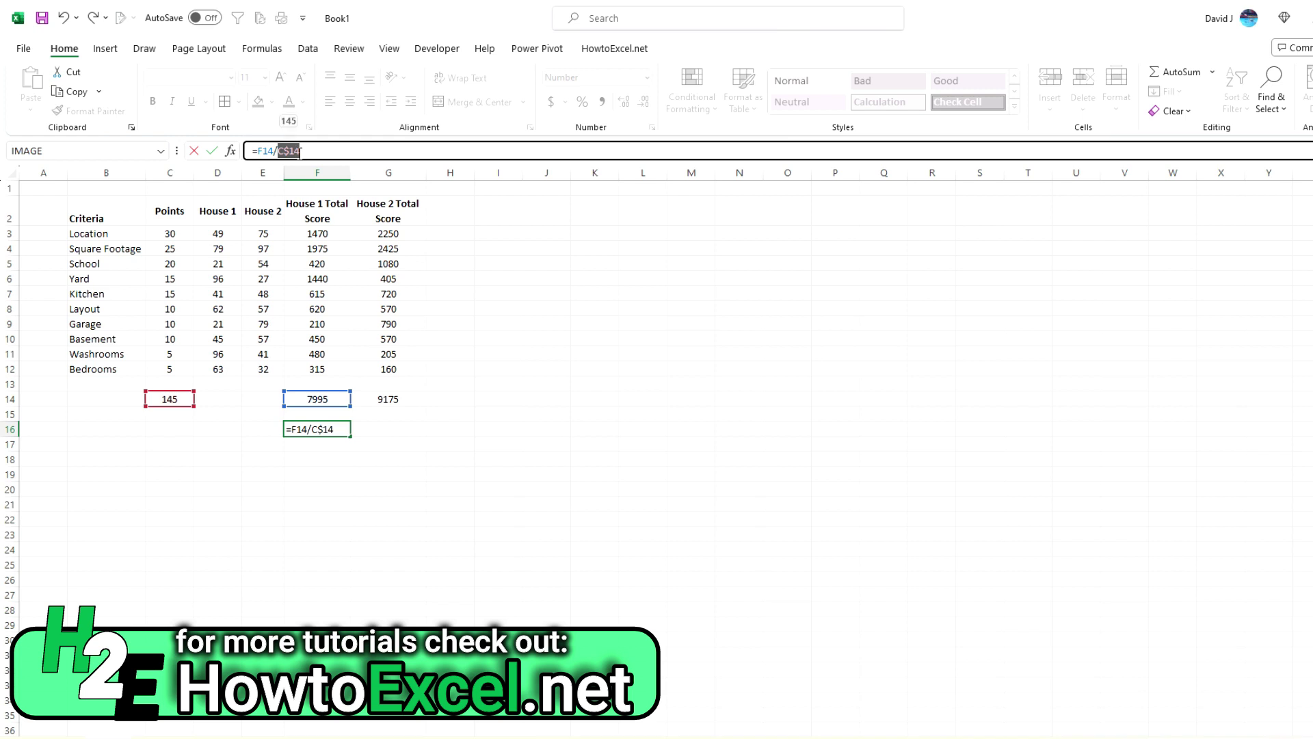
key("F4")
key("F4")
key("F4")
key("Return")
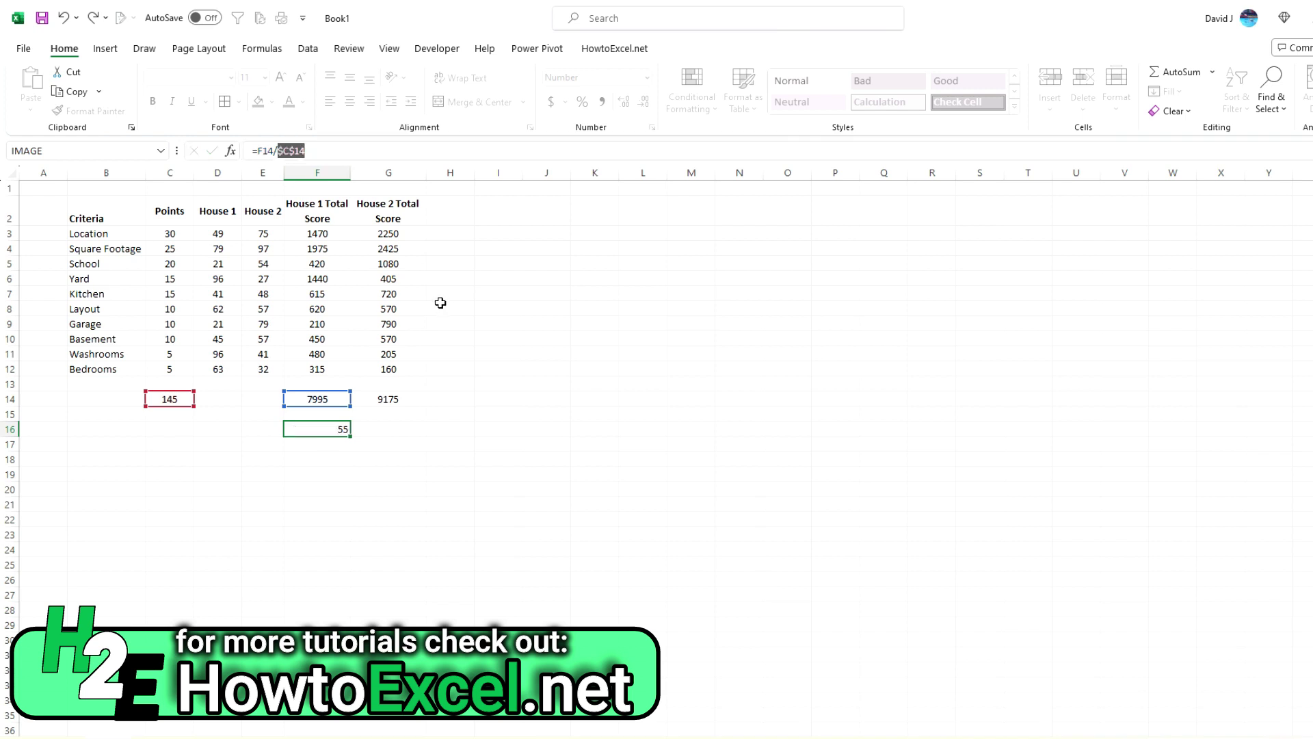
Step: Copy the average to G16 to show House 2's 63, and centre both averages
key("ctrl+c")
key("Right")
key("ctrl+v")
key("Left")
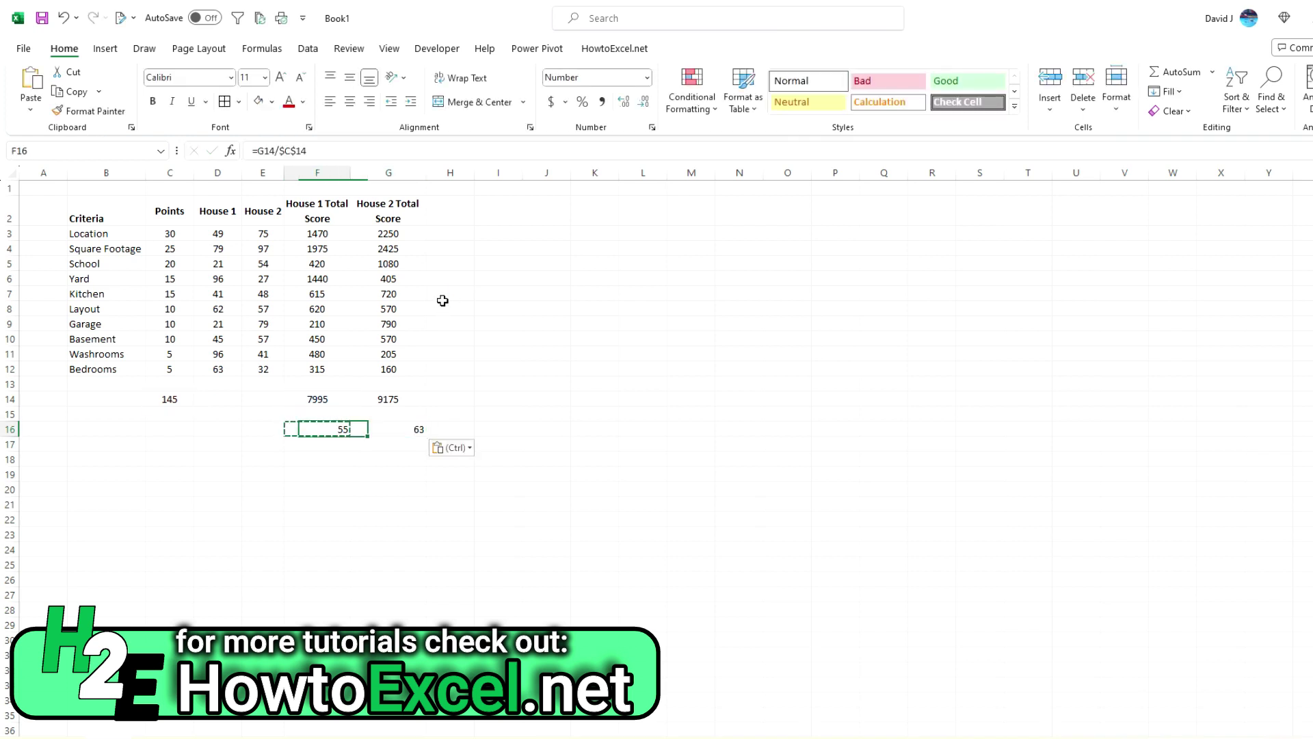
key("shift+Right")
left_click(349, 101)
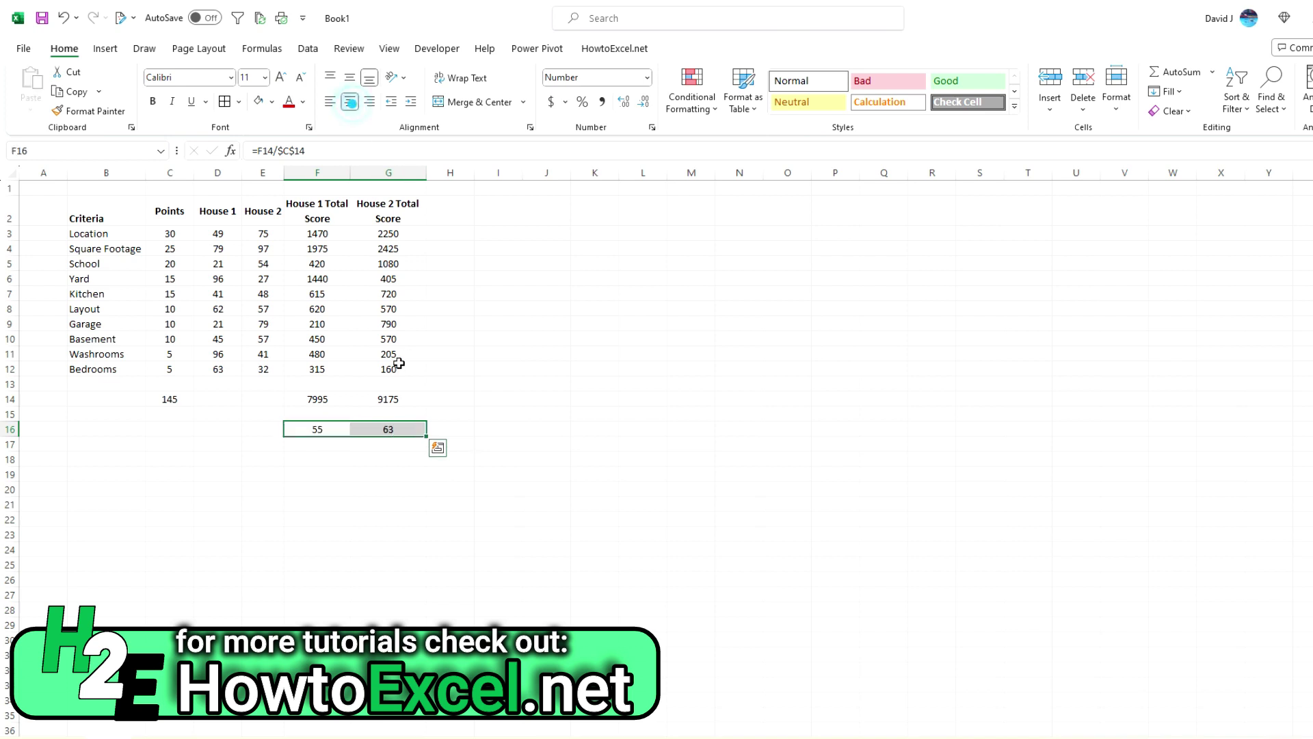
left_click(391, 426)
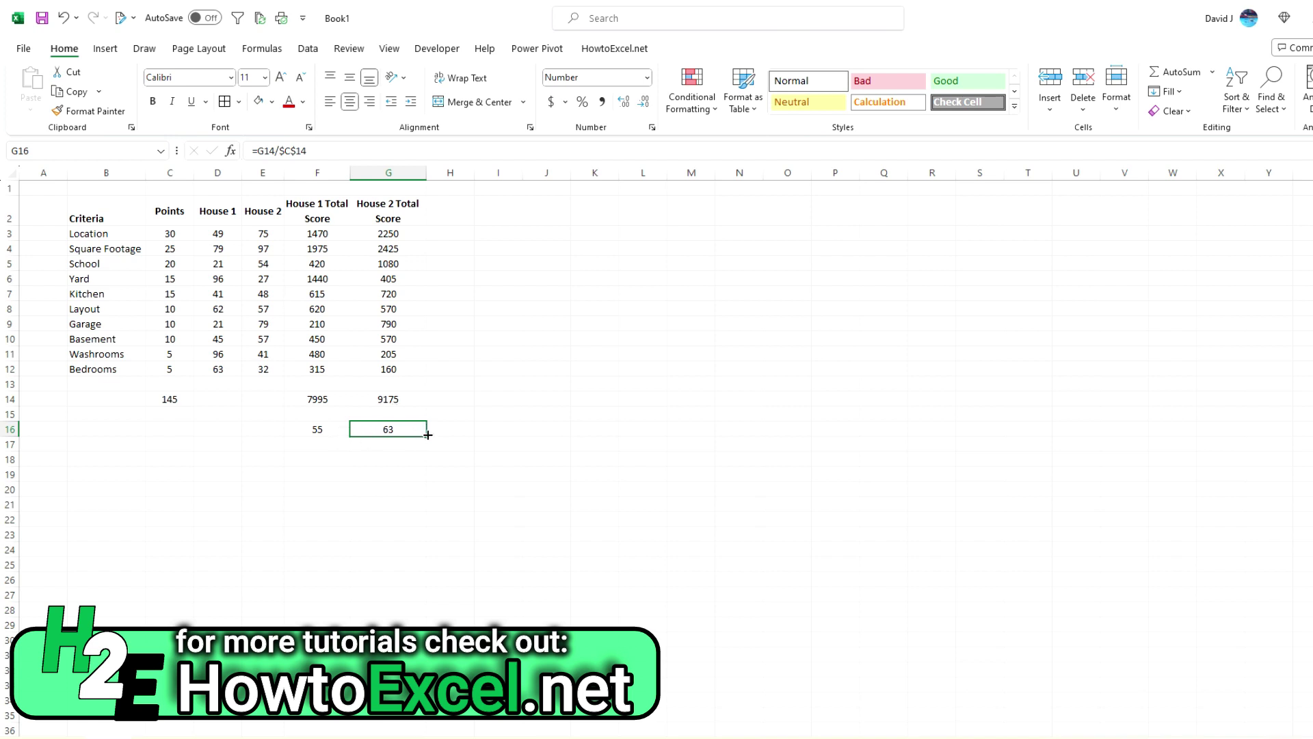
left_click(413, 231)
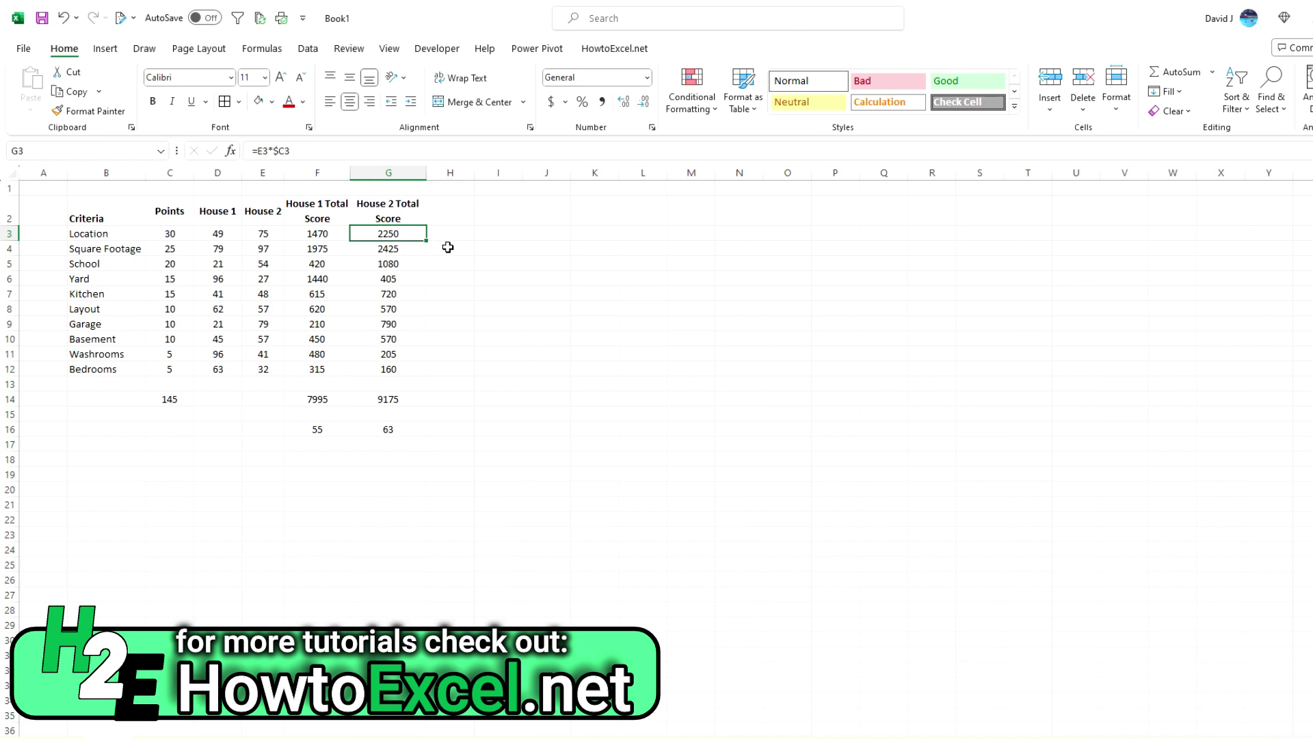
left_click(324, 473)
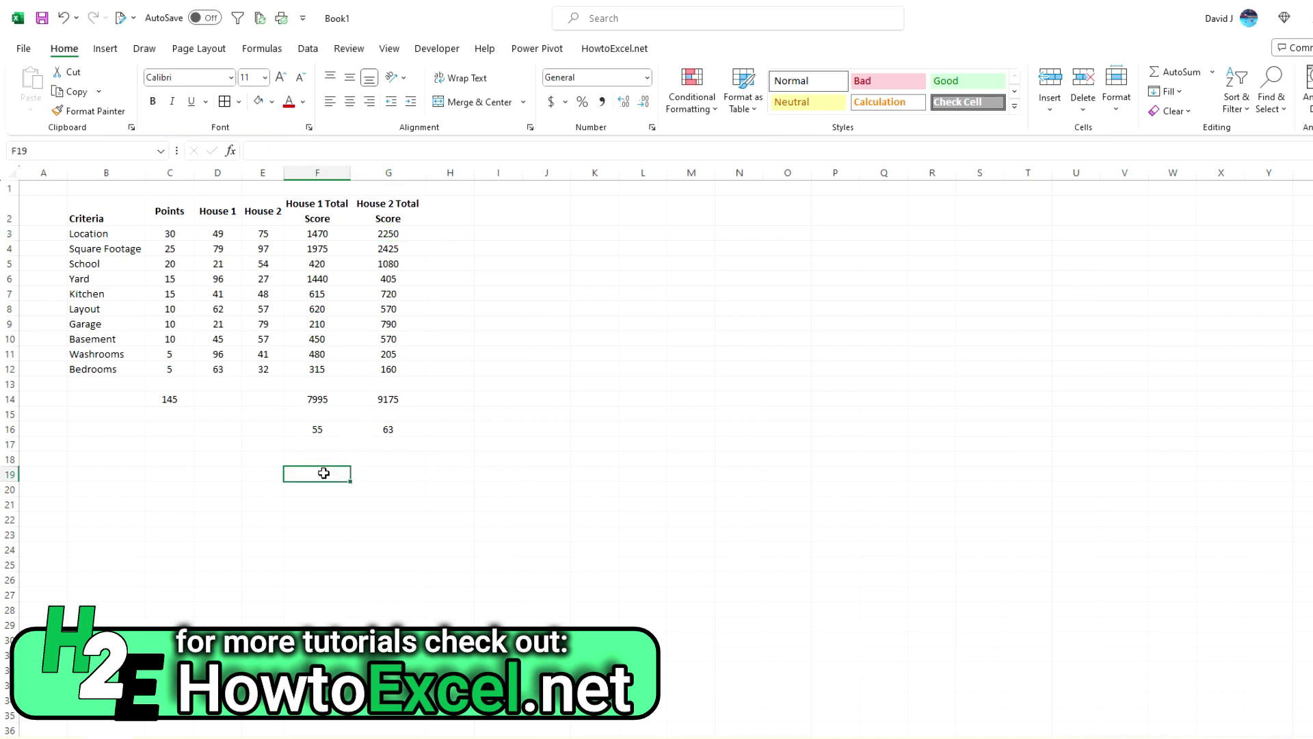
Step: Enter =SUMPRODUCT(C3:C12,D3:D12) in F19, giving House 1's weighted score of 7995
type("=SUMPRODUCT(")
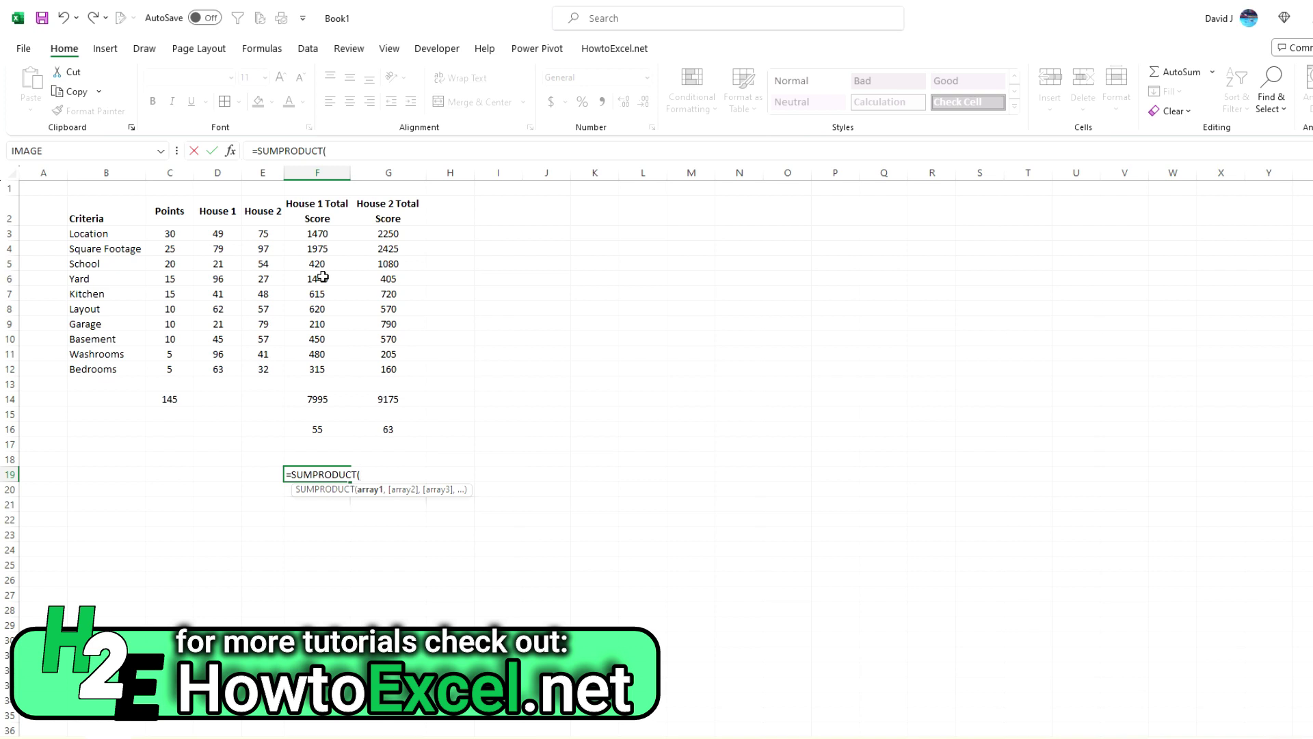
left_click_drag(170, 233, 164, 370)
type(",")
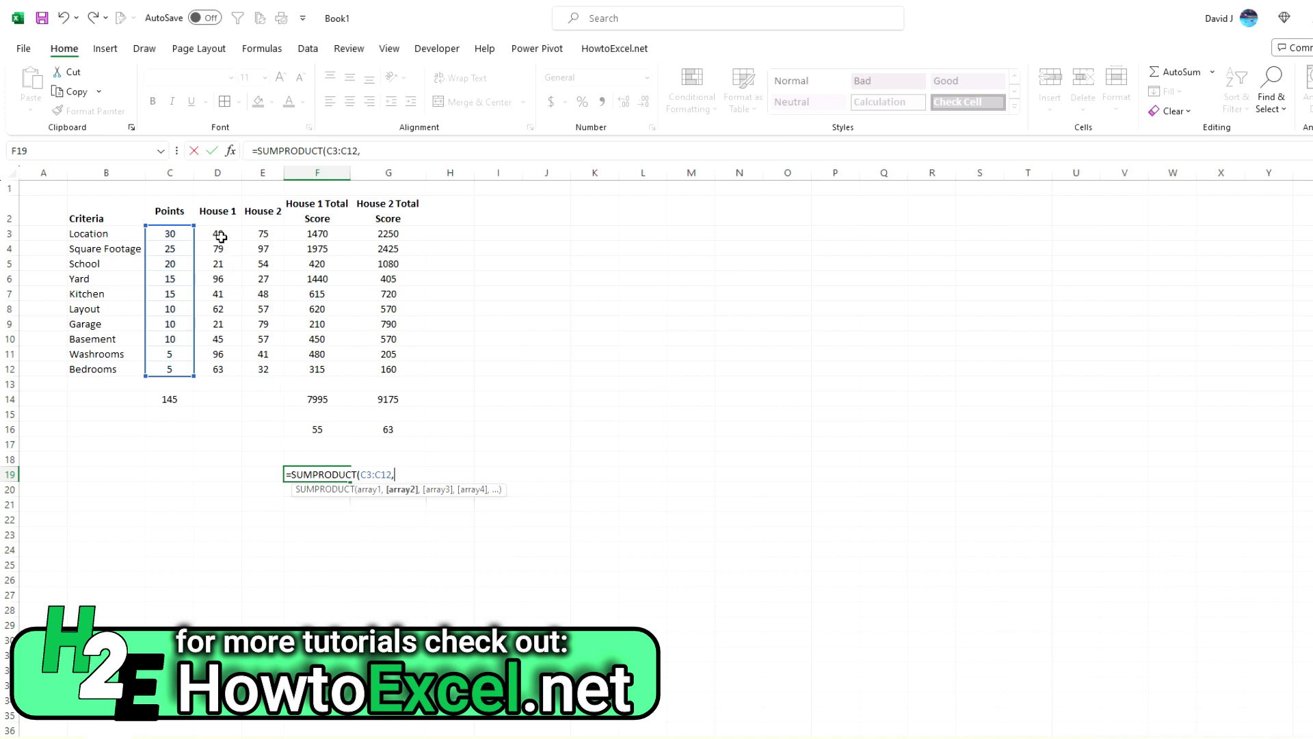
left_click_drag(220, 232, 229, 362)
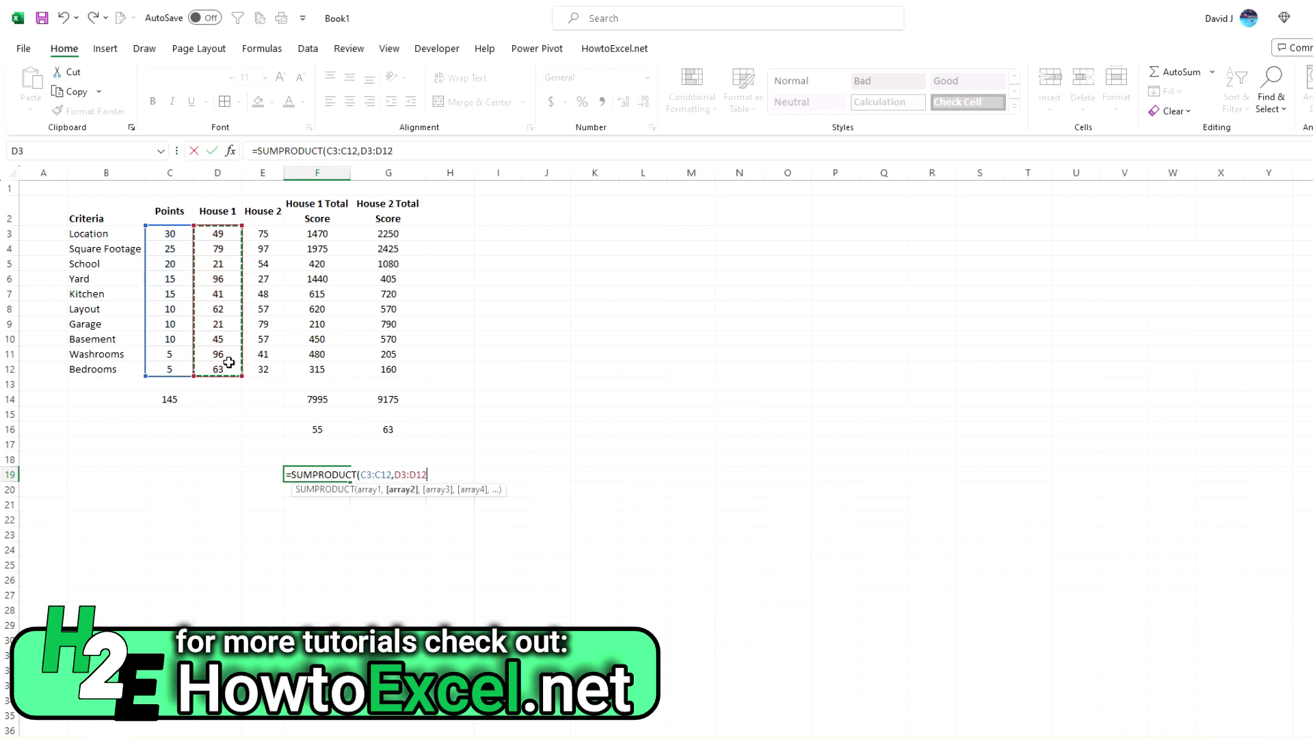
key("ctrl+Return")
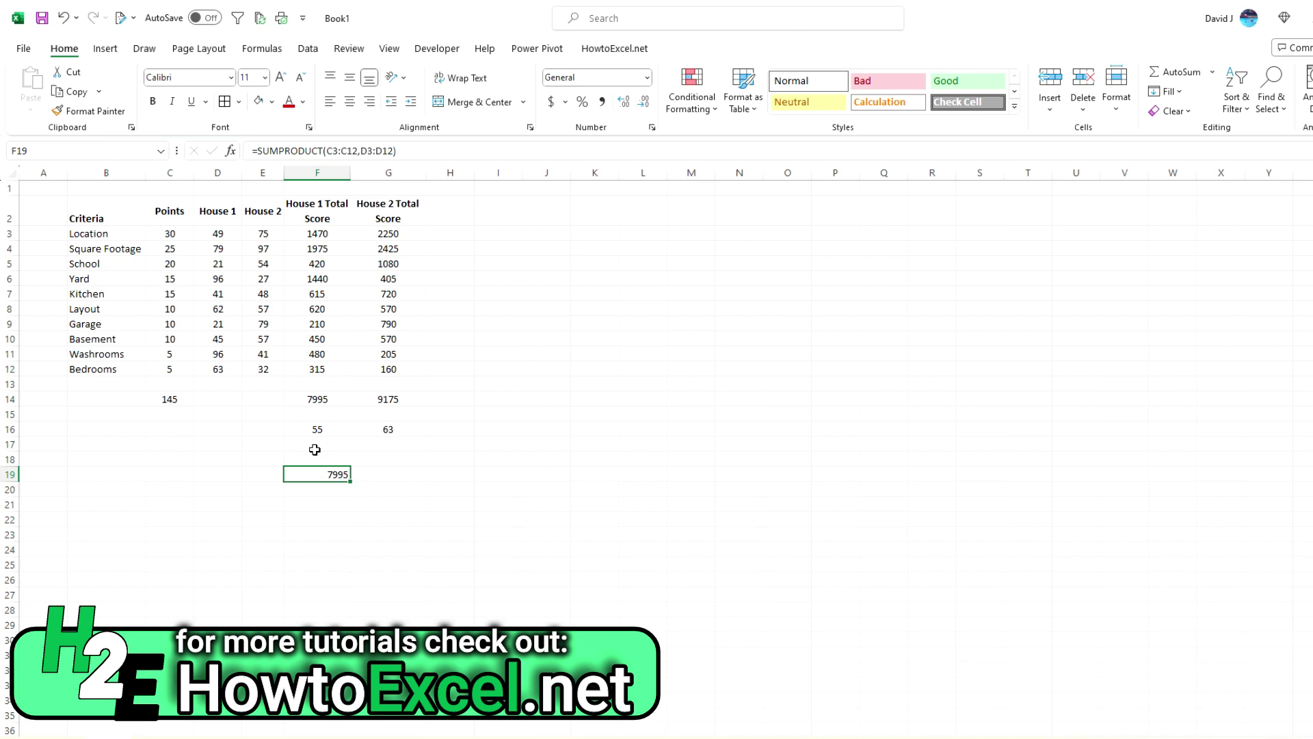
Step: Clear the Total Score columns F2:G12, then select the old totals block C14:G19
left_click_drag(315, 204, 395, 370)
key("Delete")
left_click_drag(170, 384, 401, 462)
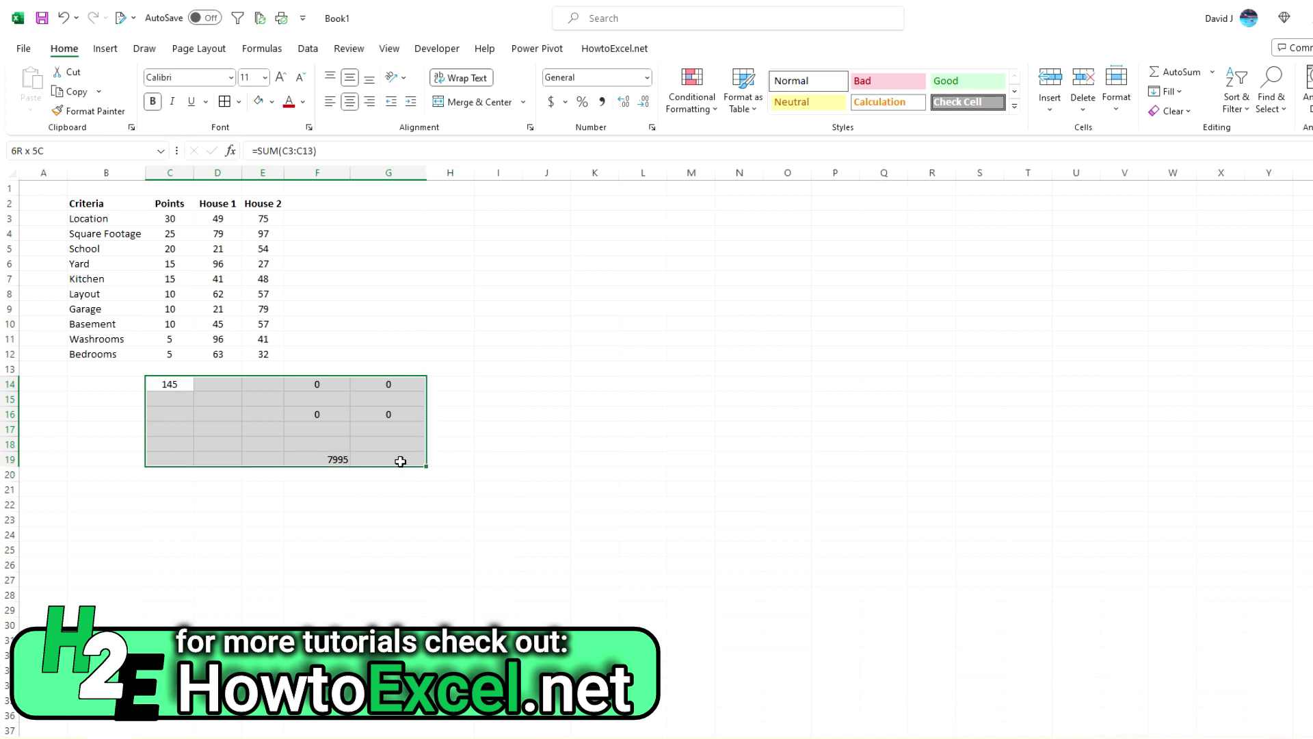
Step: Clear the old totals and label B15 and B16 'House 1' and 'House 2'
key("Delete")
left_click(109, 399)
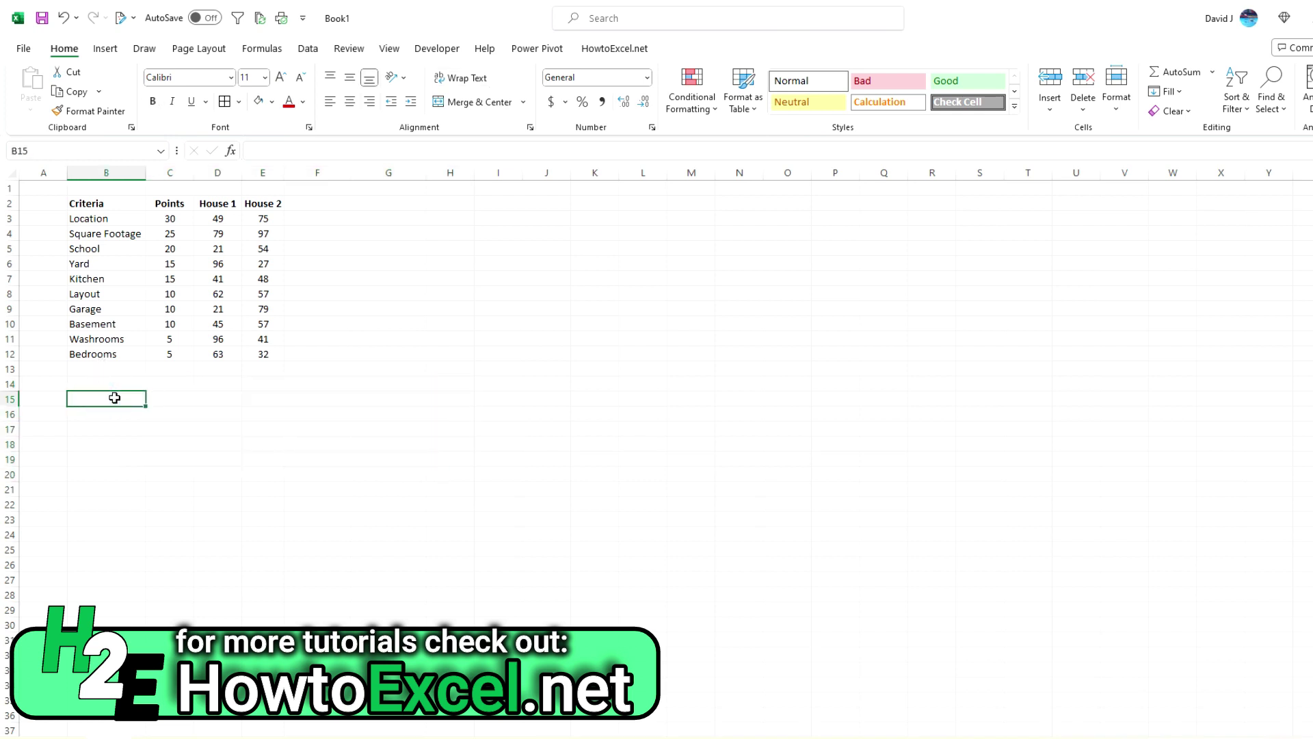
type("House 1")
key("Return")
type("House 2")
key("Return")
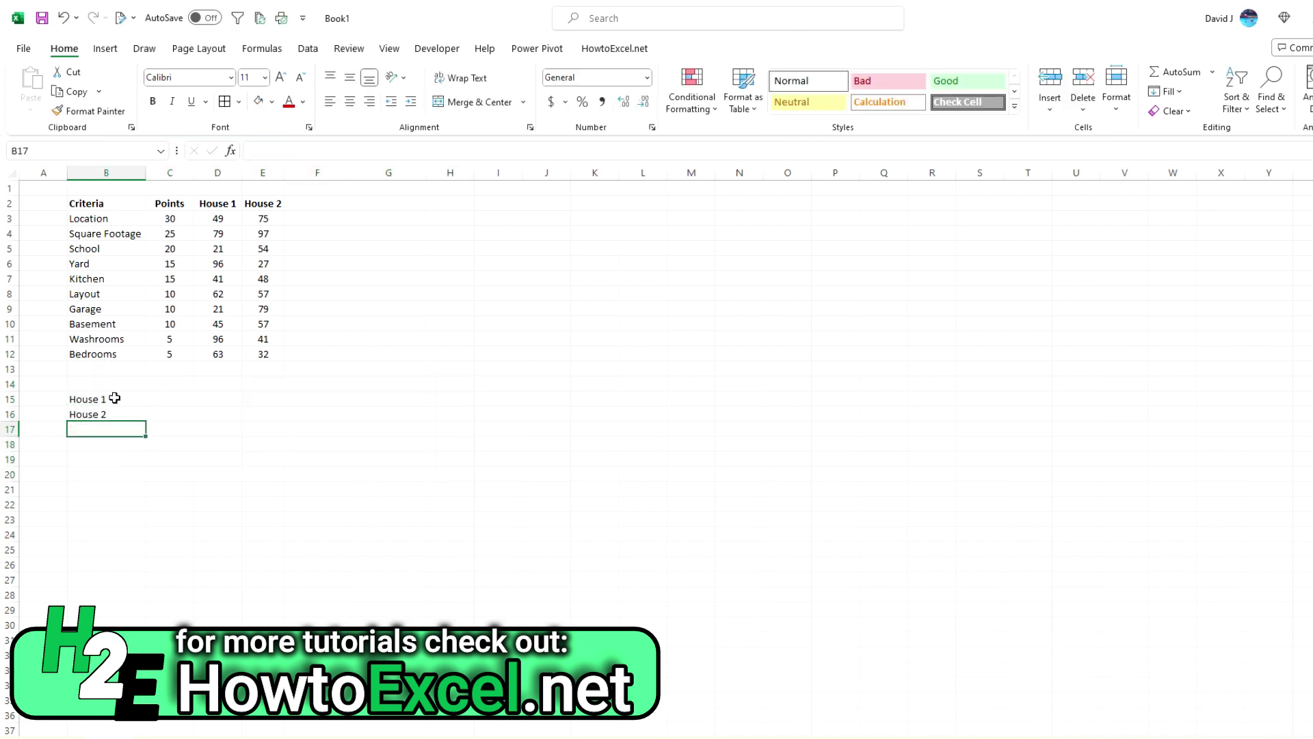
key("Right")
key("Up")
key("Up")
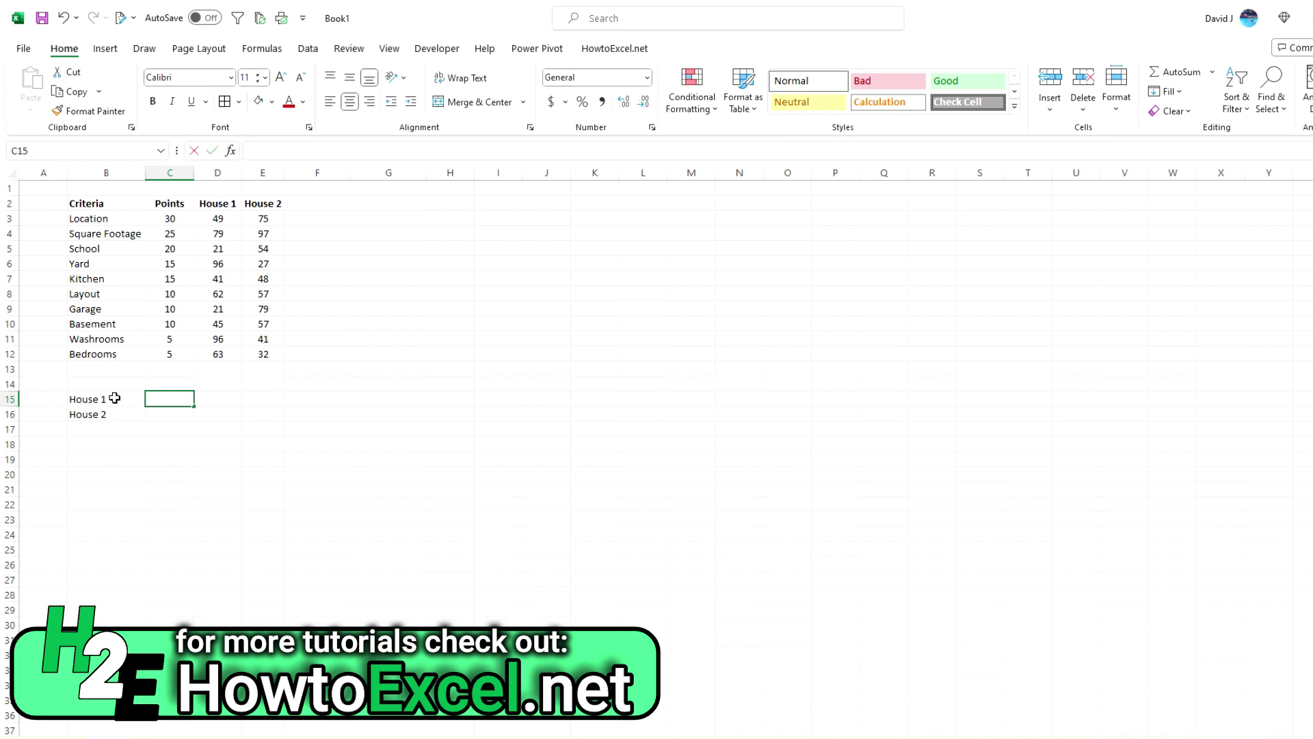
Step: Start C15's formula as SUMPRODUCT(C3:C12,D3:D12)
type("=sum")
key("Tab")
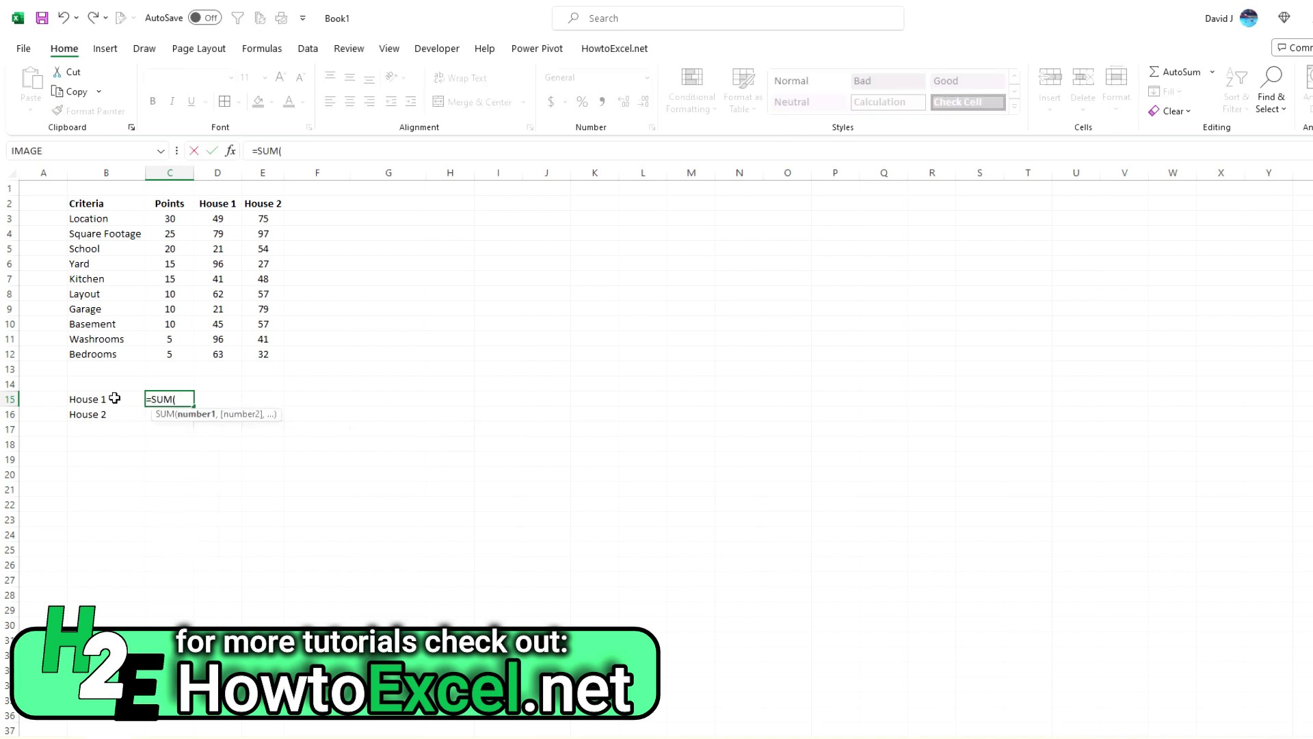
key("BackSpace")
type("p")
key("Tab")
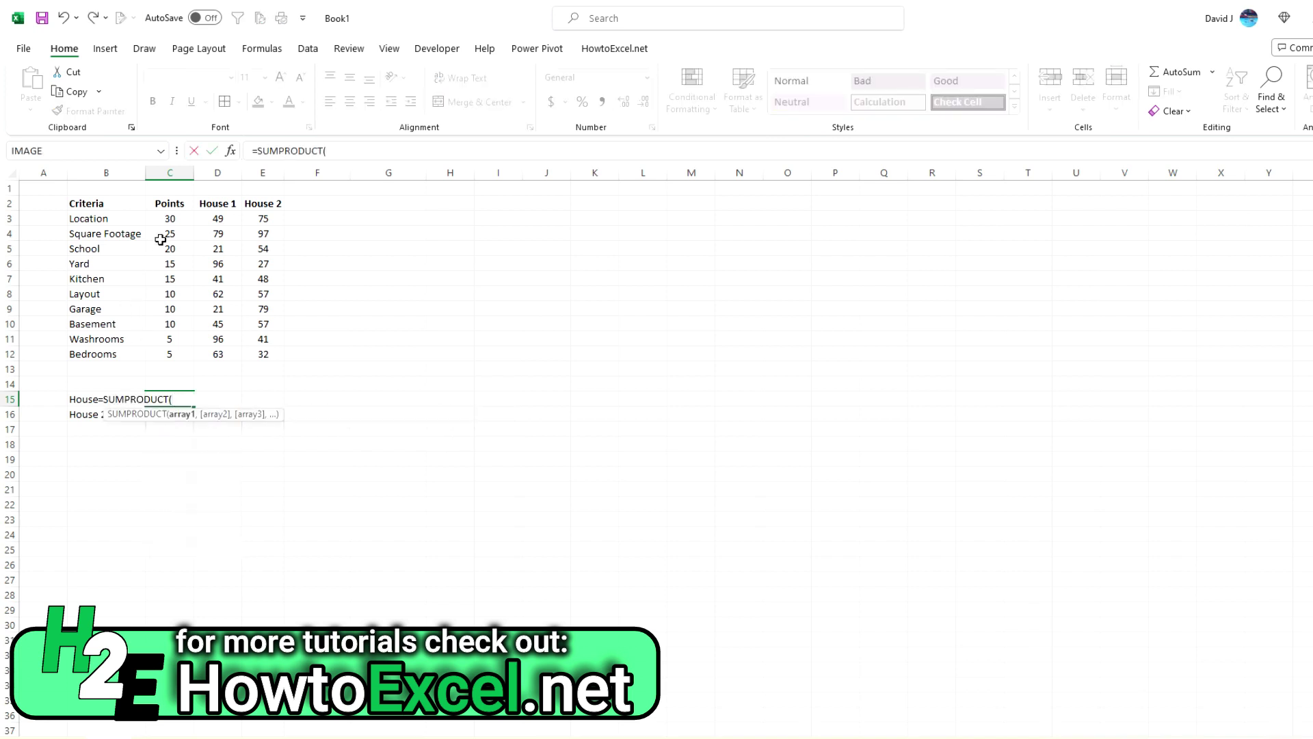
left_click_drag(169, 218, 180, 355)
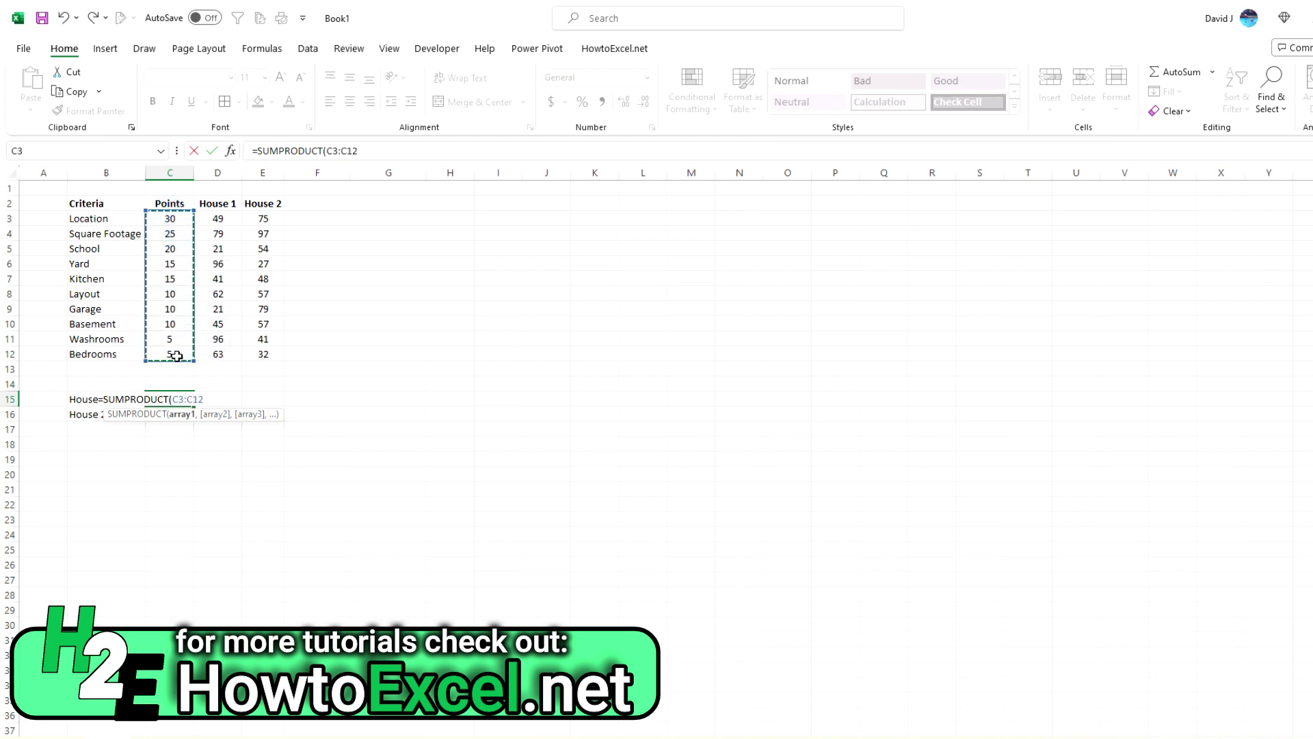
type(",")
left_click_drag(211, 218, 233, 347)
type(")")
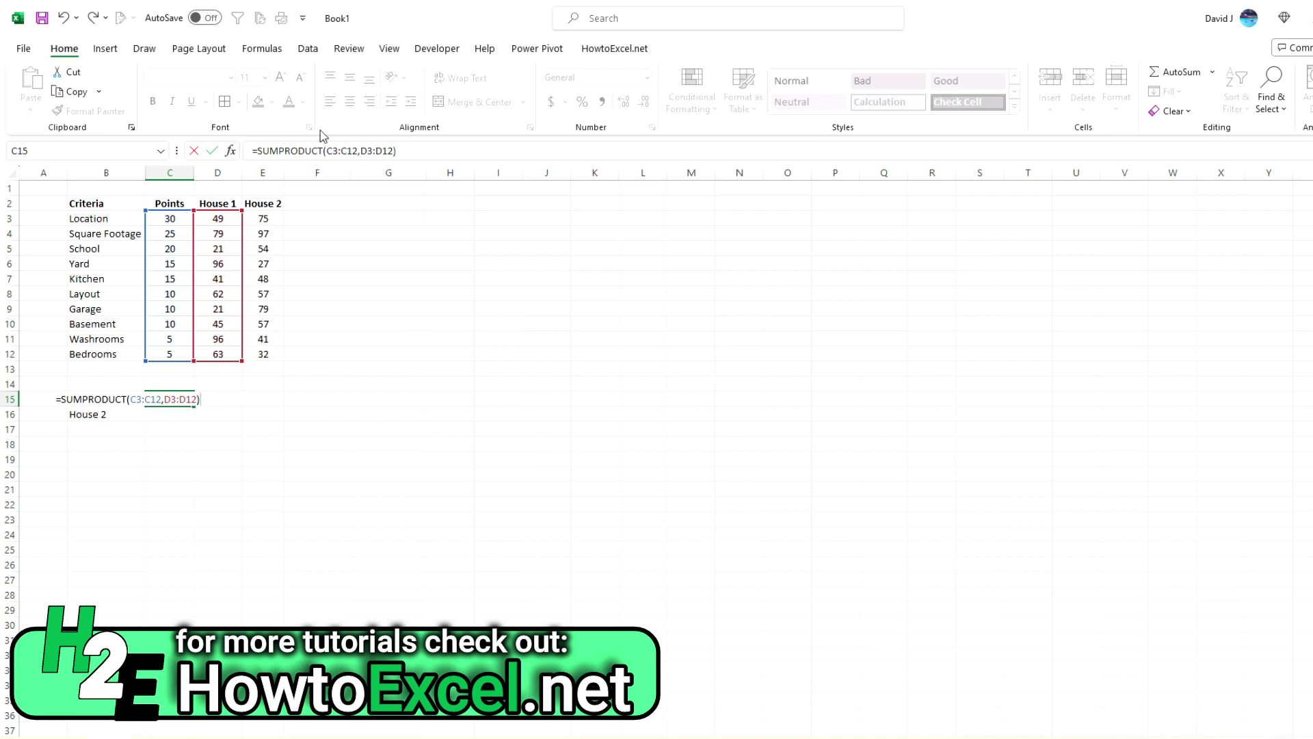
Step: Make the C3:C12 reference absolute ($C$3:$C$12) and commit the C15 formula
left_click(333, 152)
key("F4")
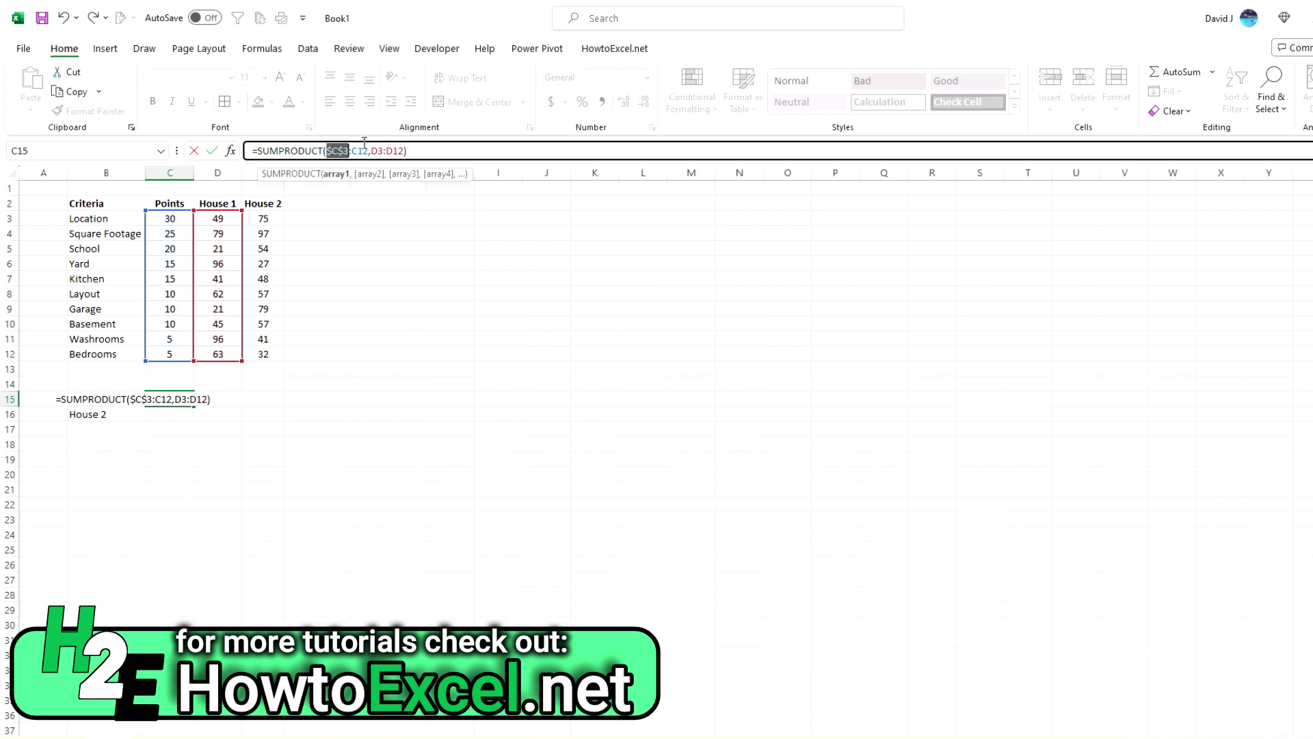
left_click(361, 151)
key("F4")
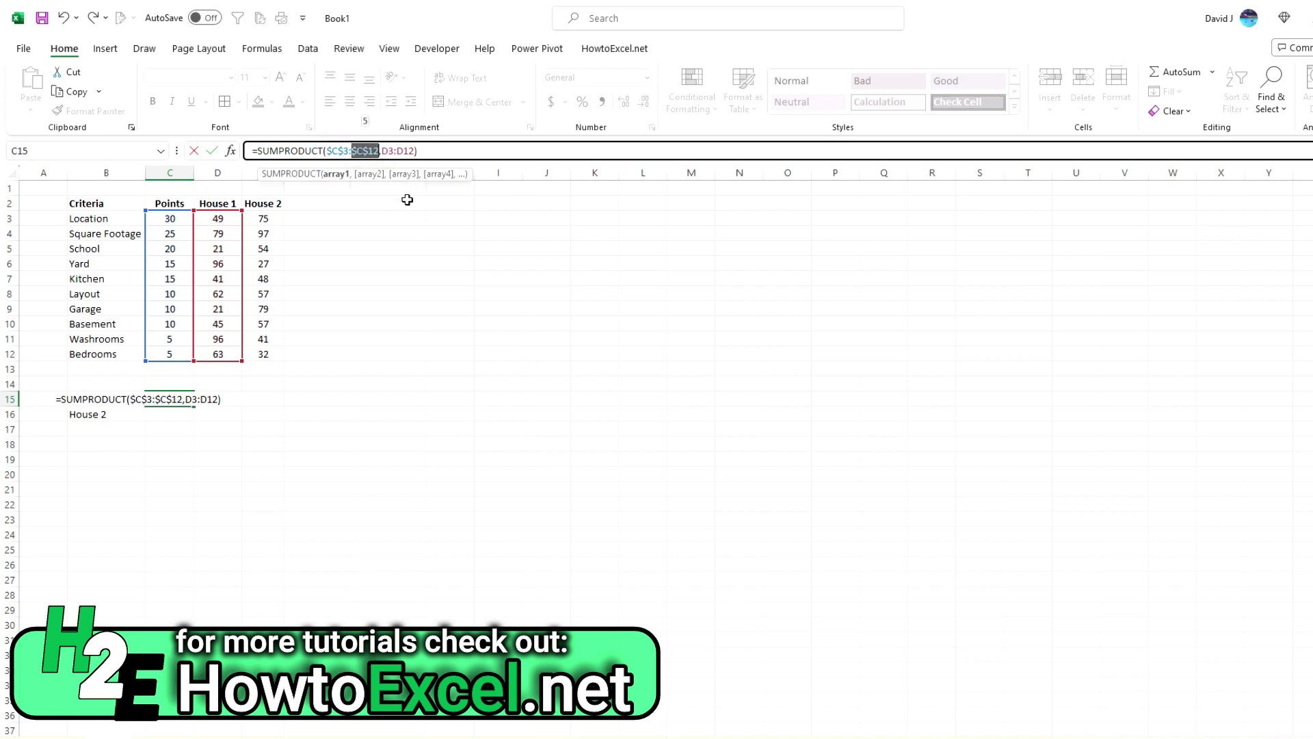
key("Return")
key("Up")
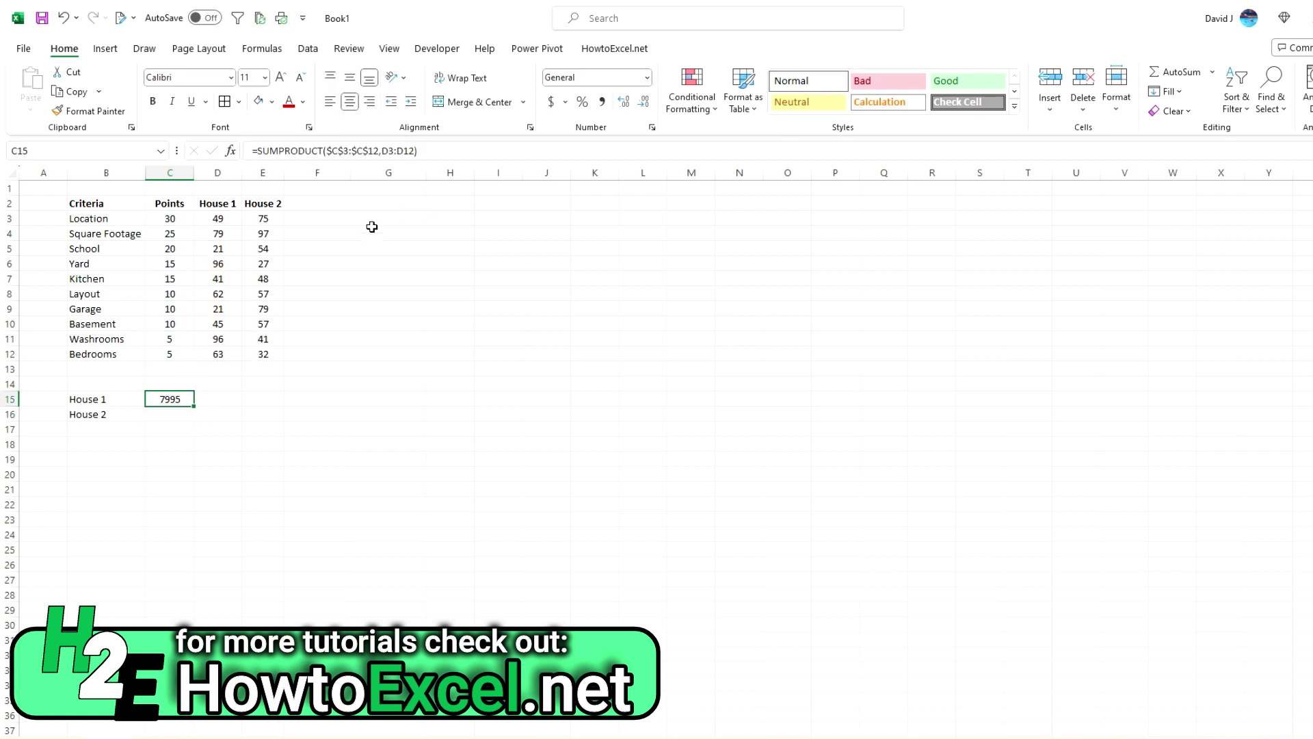
Step: Divide C15's SUMPRODUCT by SUM($C$3:$C$12) to get a weighted average
left_click(474, 148)
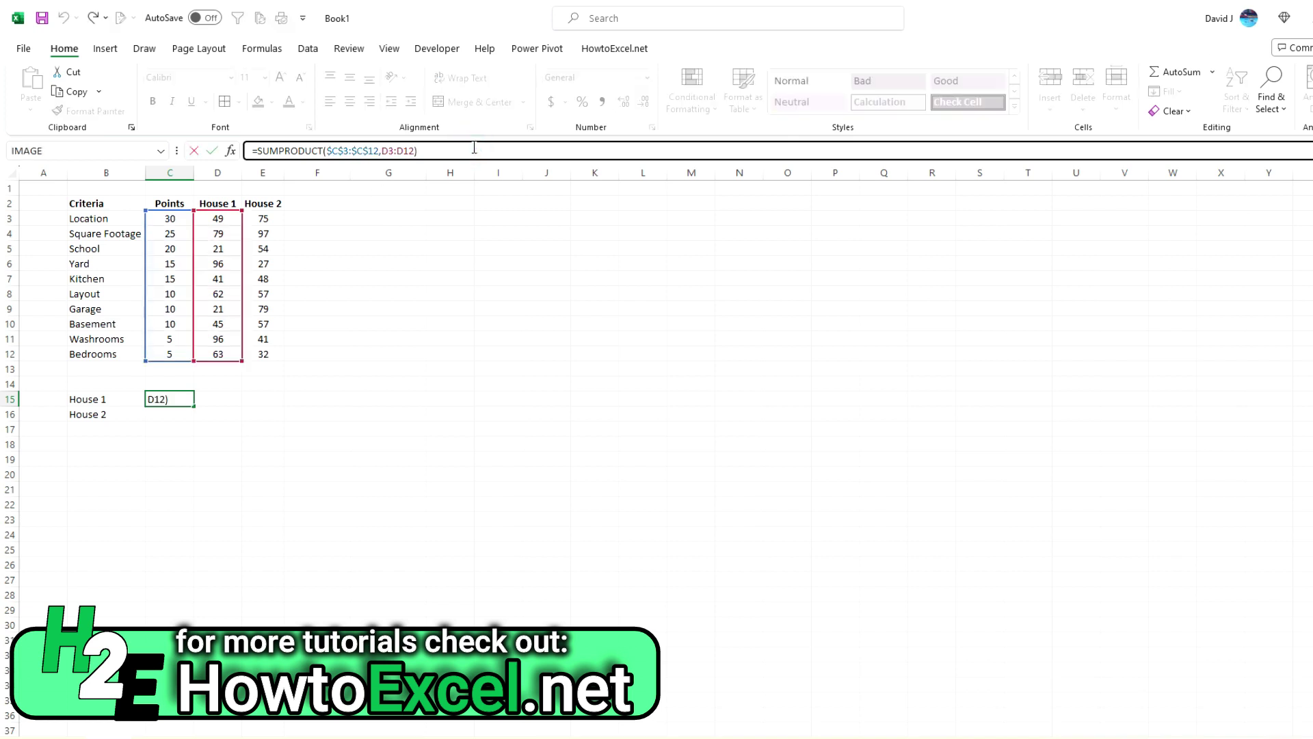
type("/sum")
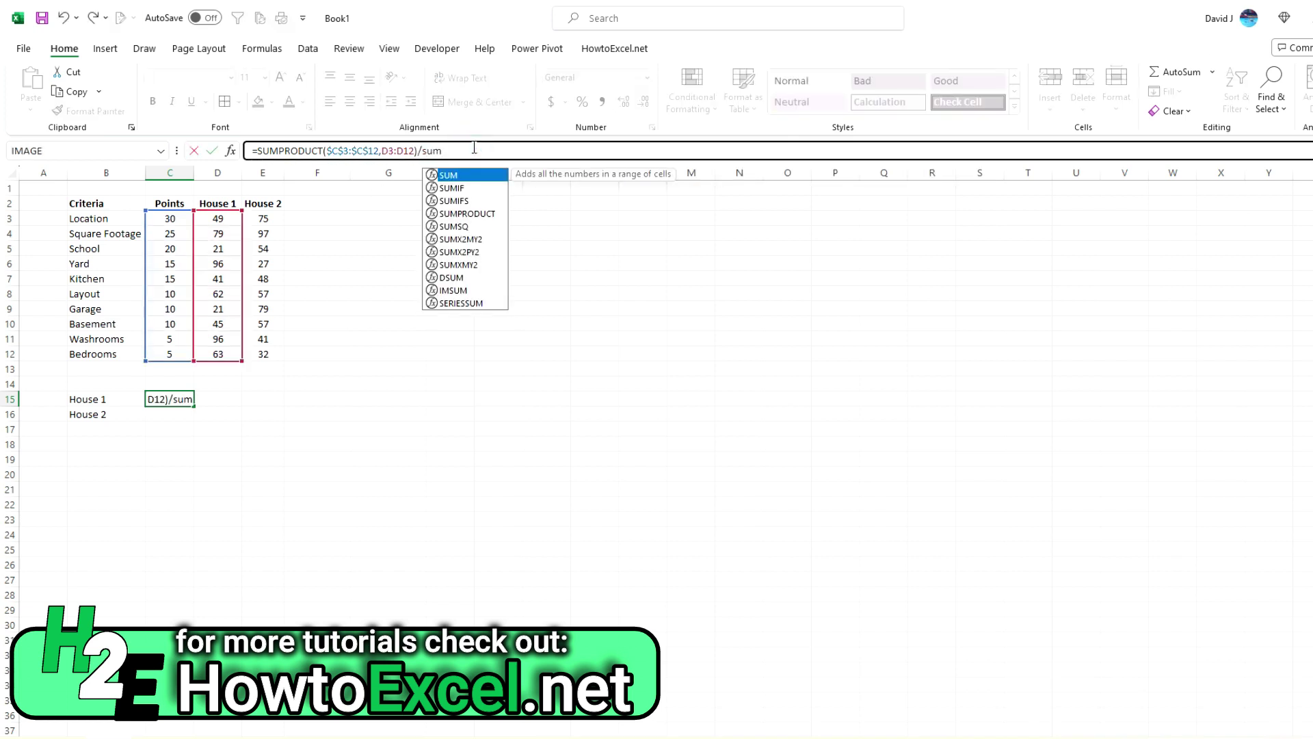
key("Tab")
left_click_drag(167, 219, 175, 351)
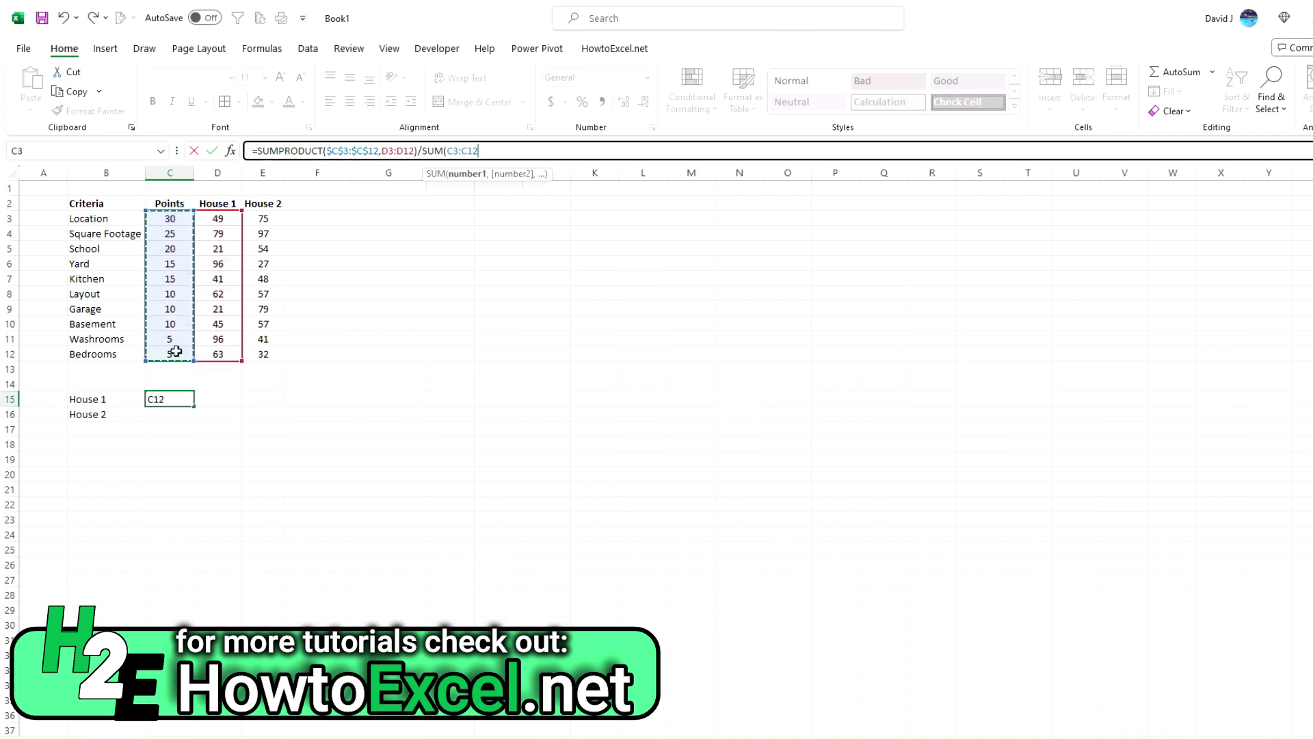
key("F4")
type(")")
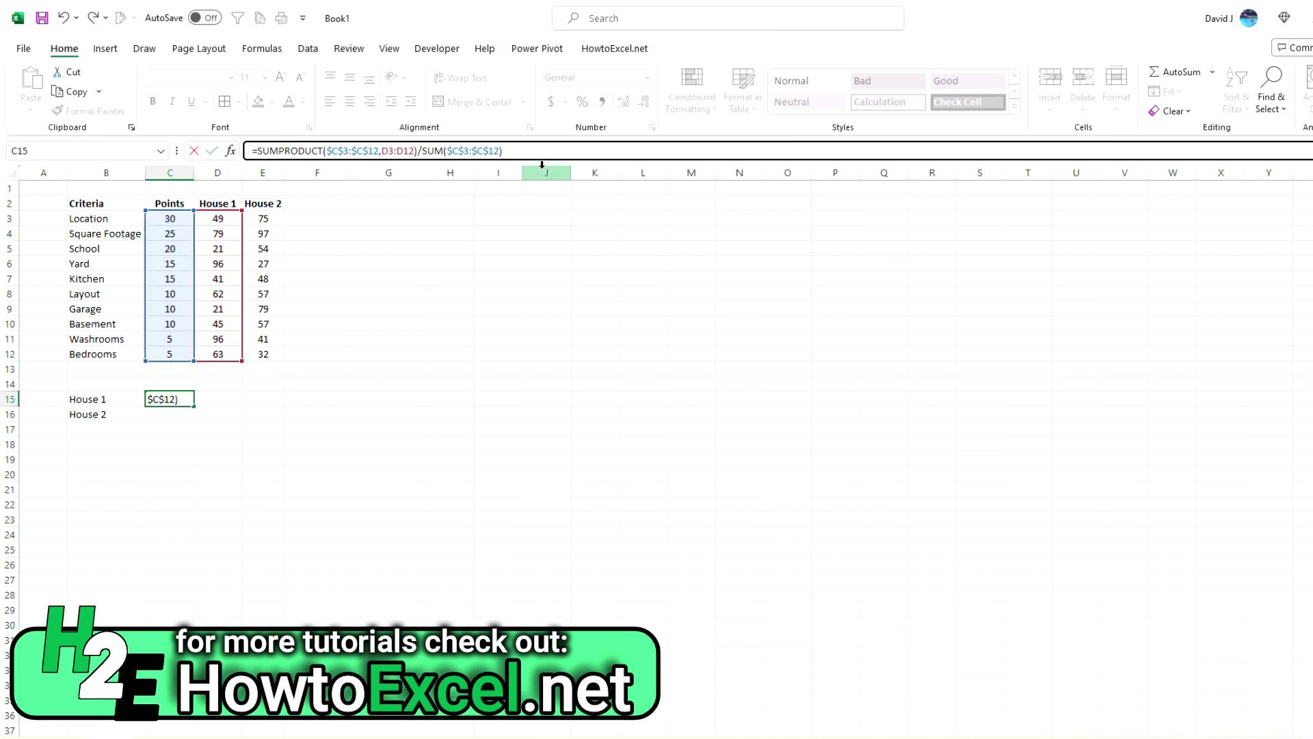
key("Return")
key("Up")
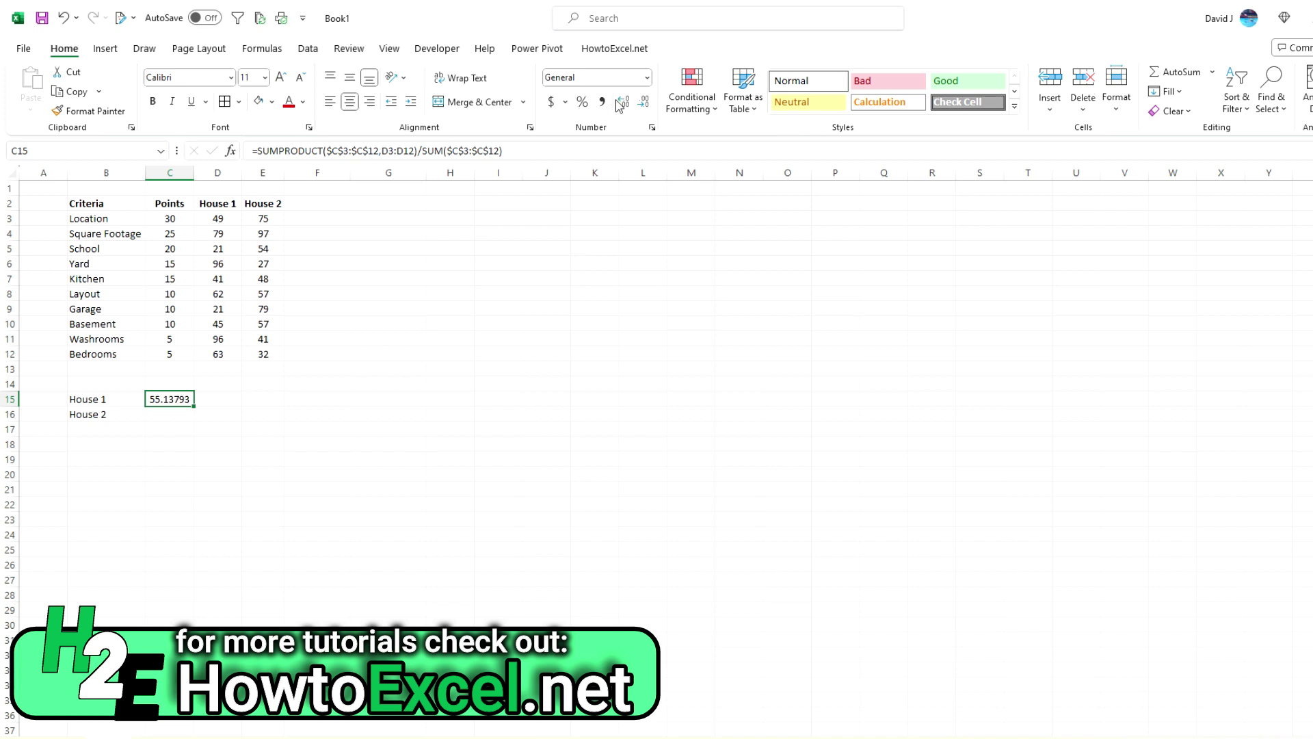
Step: Decrease C15's decimals to show 55.14
left_click(643, 106)
left_click(643, 106)
left_click(644, 106)
Step: Copy C15's formula text and paste it into C16 for editing
left_click_drag(527, 154, 126, 126)
key("ctrl+c")
key("Escape")
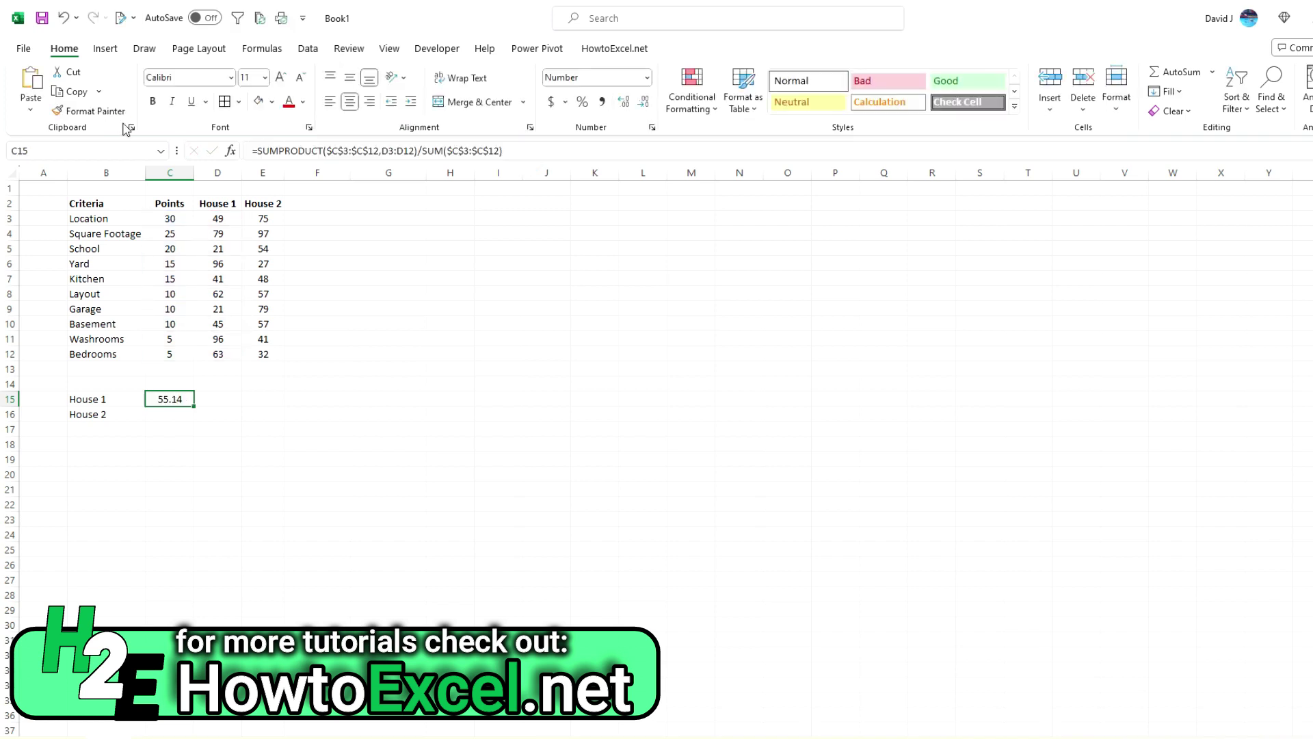
key("Down")
key("ctrl+v")
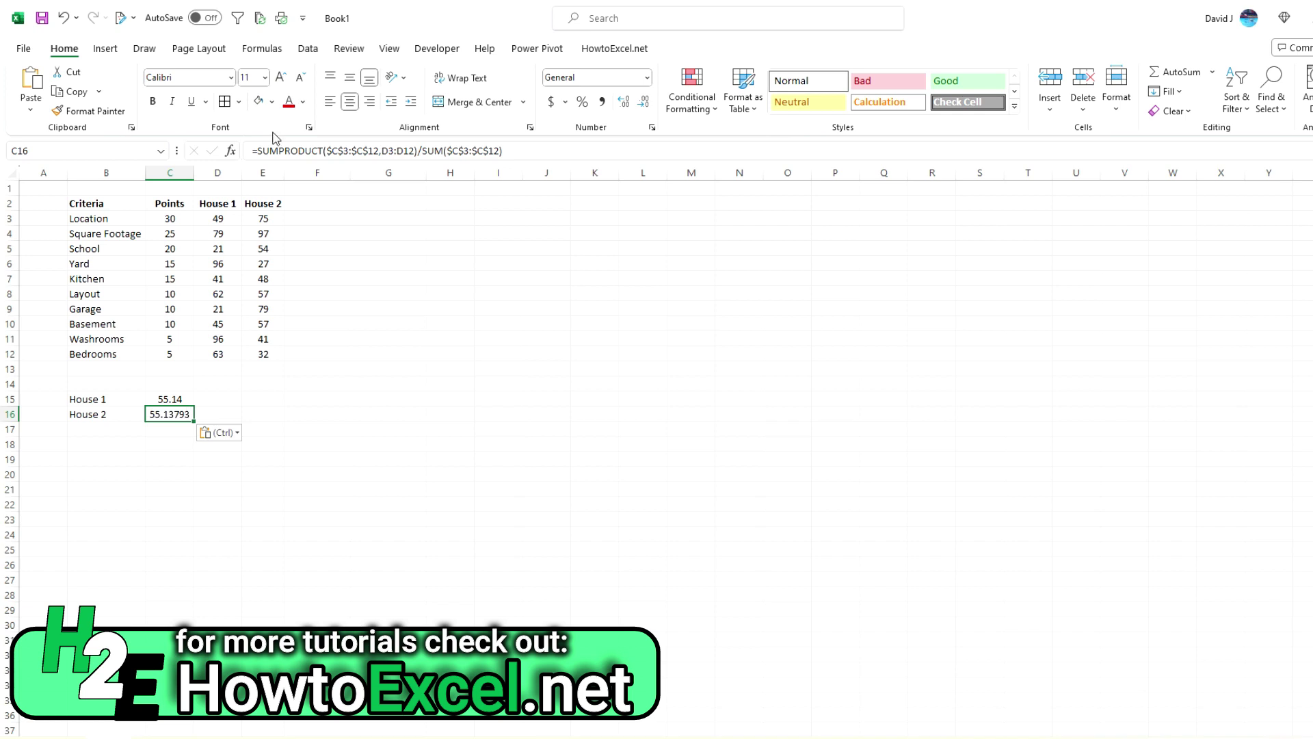
left_click(320, 145)
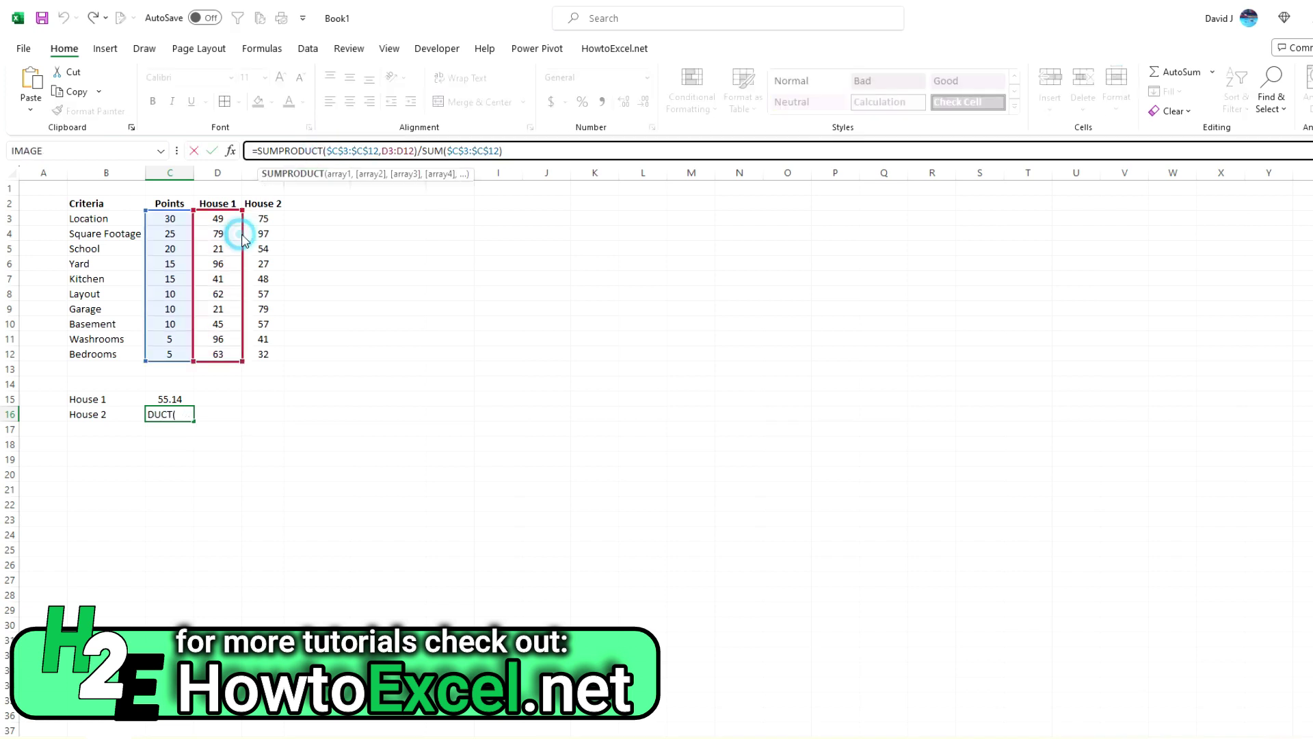
Step: Repoint C16's second array to E3:E12 and format it as Number, showing 63.28
left_click_drag(244, 234, 264, 246)
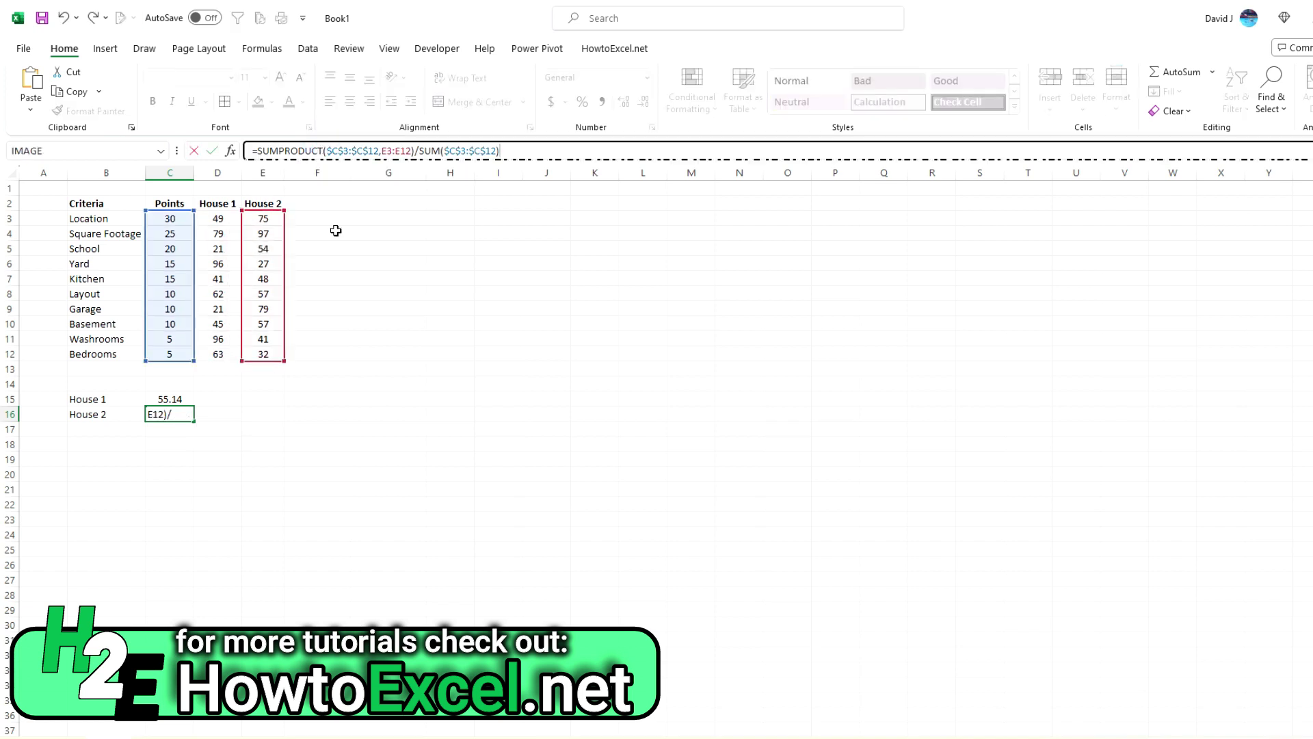
key("Return")
key("Up")
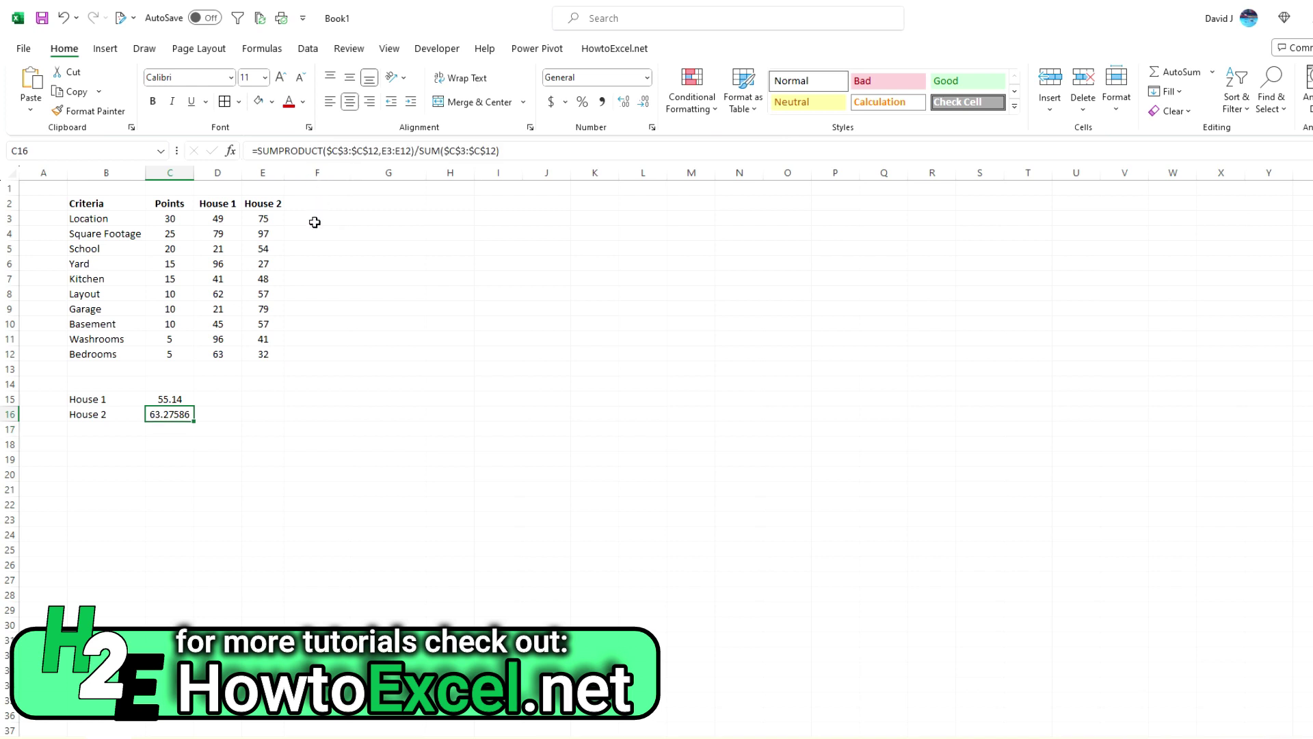
left_click(646, 77)
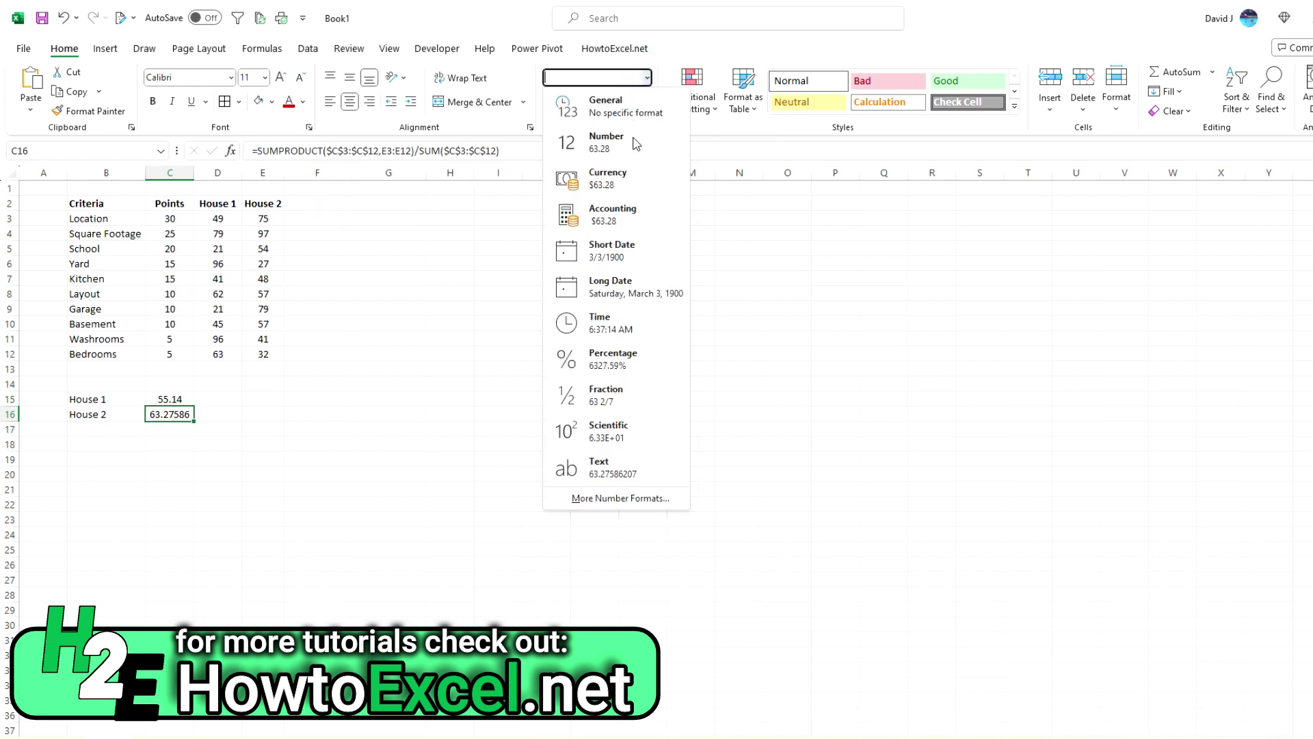
left_click(630, 137)
key("Up")
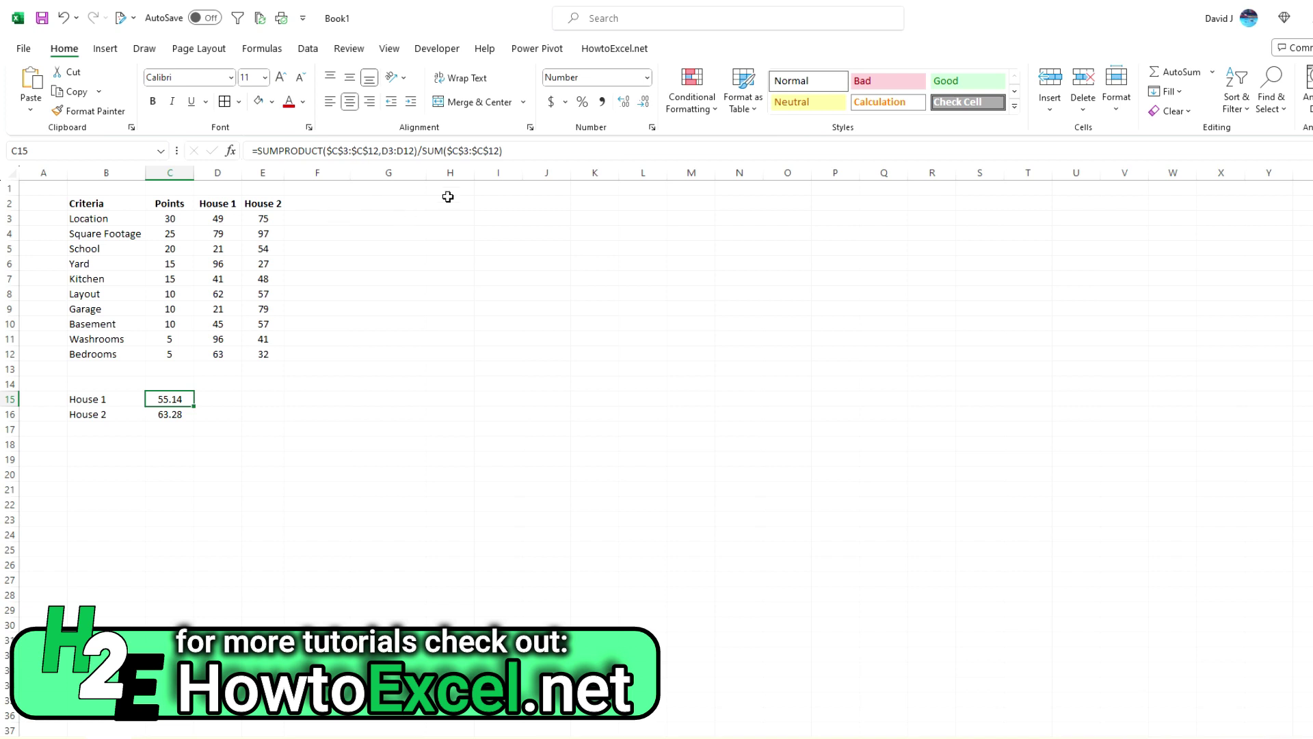
left_click(187, 417)
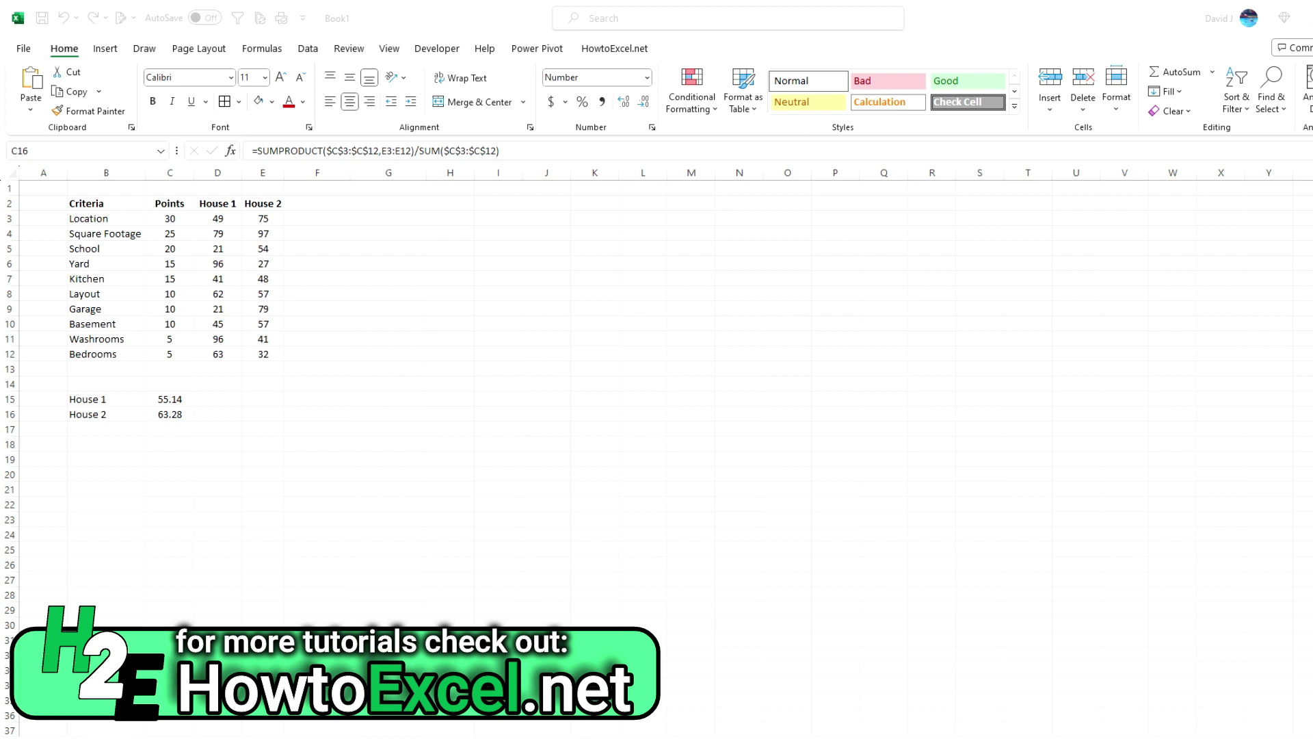
left_click(130, 476)
Step: Type Project, Assignments, Quizzes, Mid-Term Exam and Final Exam down B21:B25
scroll(134, 490, "down", 6)
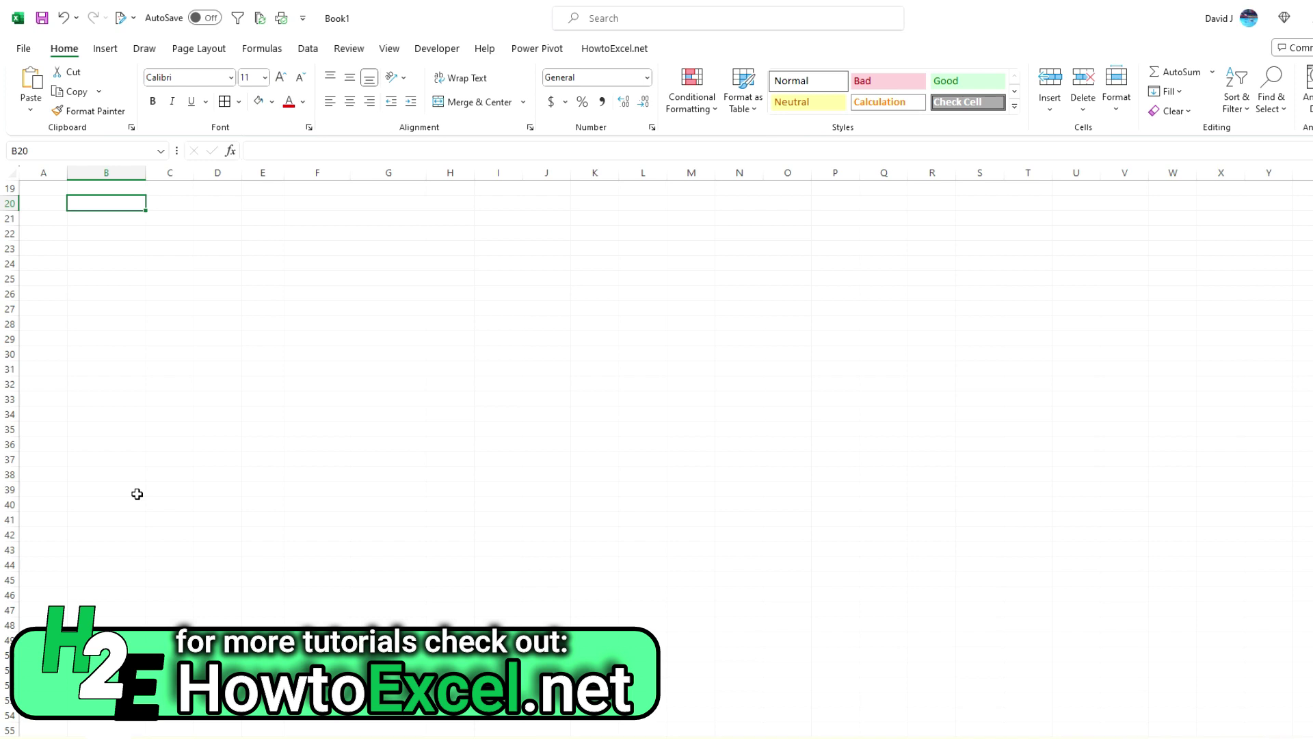
key("Down")
type("Project")
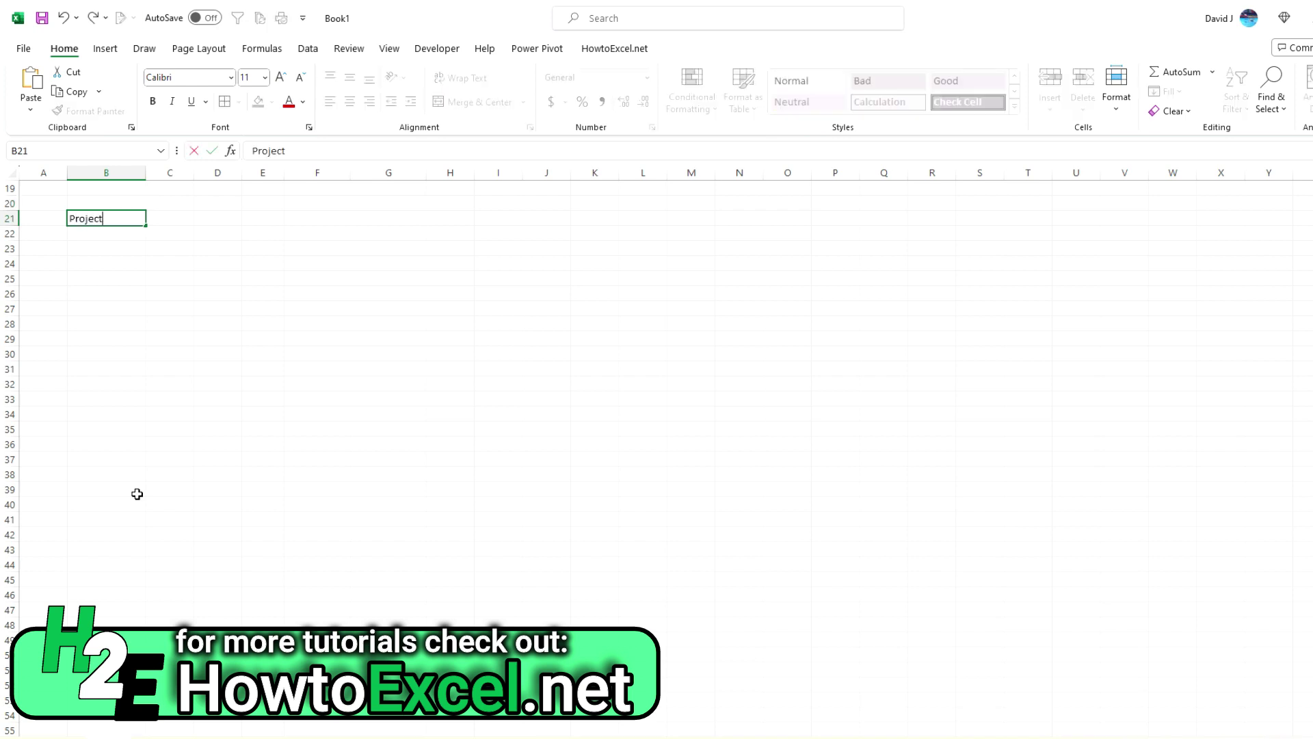
key("Return")
type("Assignment")
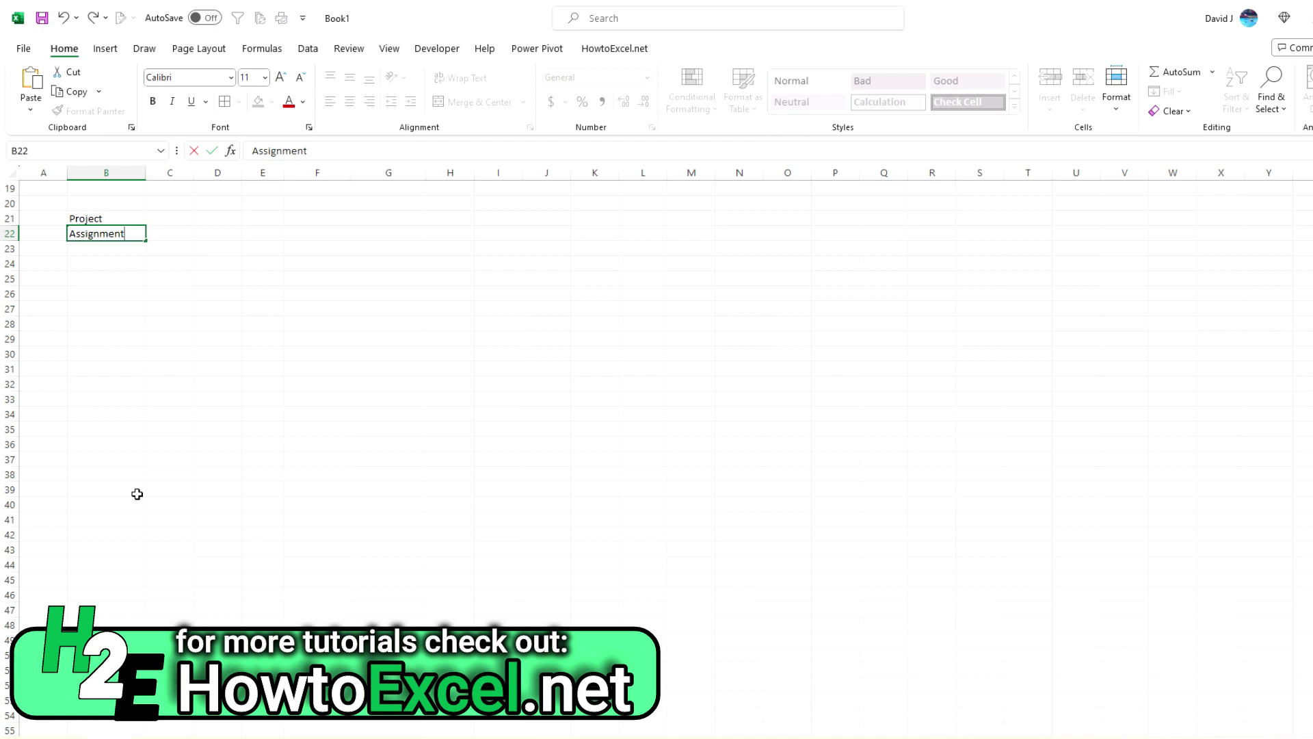
type("s")
key("Return")
type("Quizzes")
key("Return")
type("Mid-T")
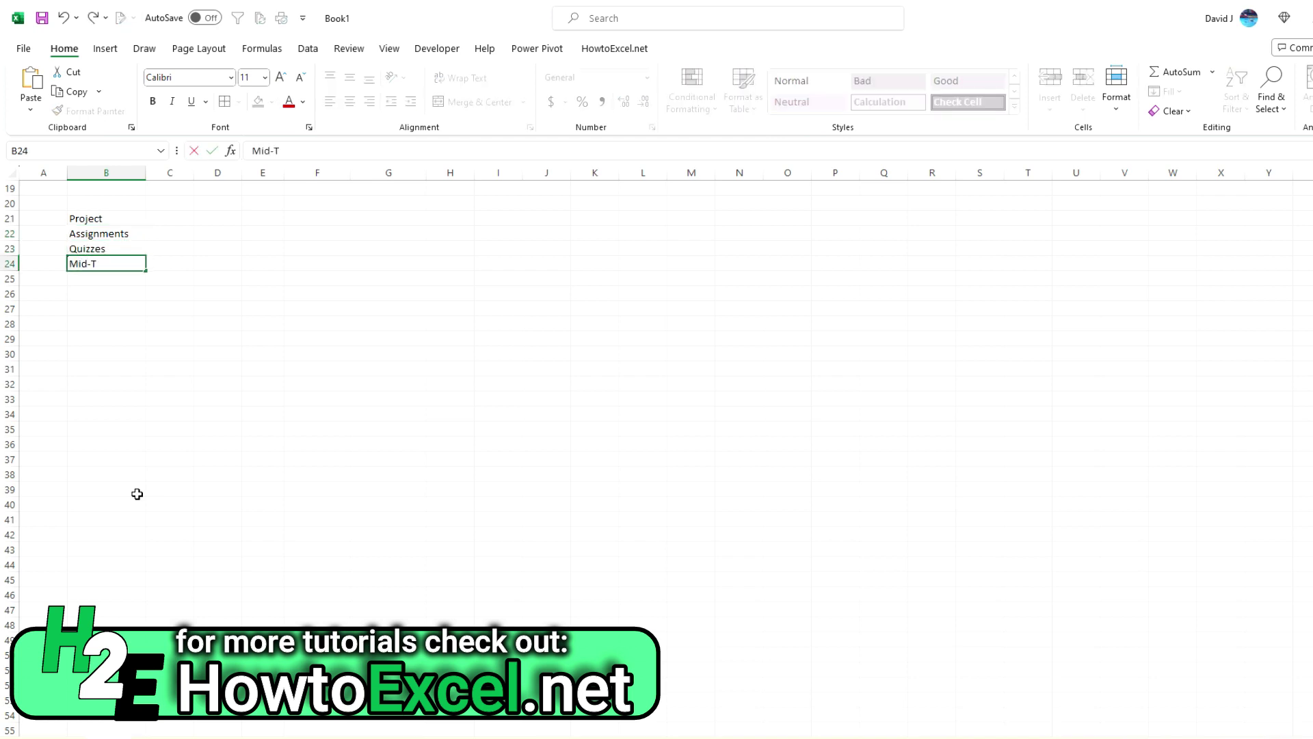
type("erm Exam")
key("Return")
type("Final Exam")
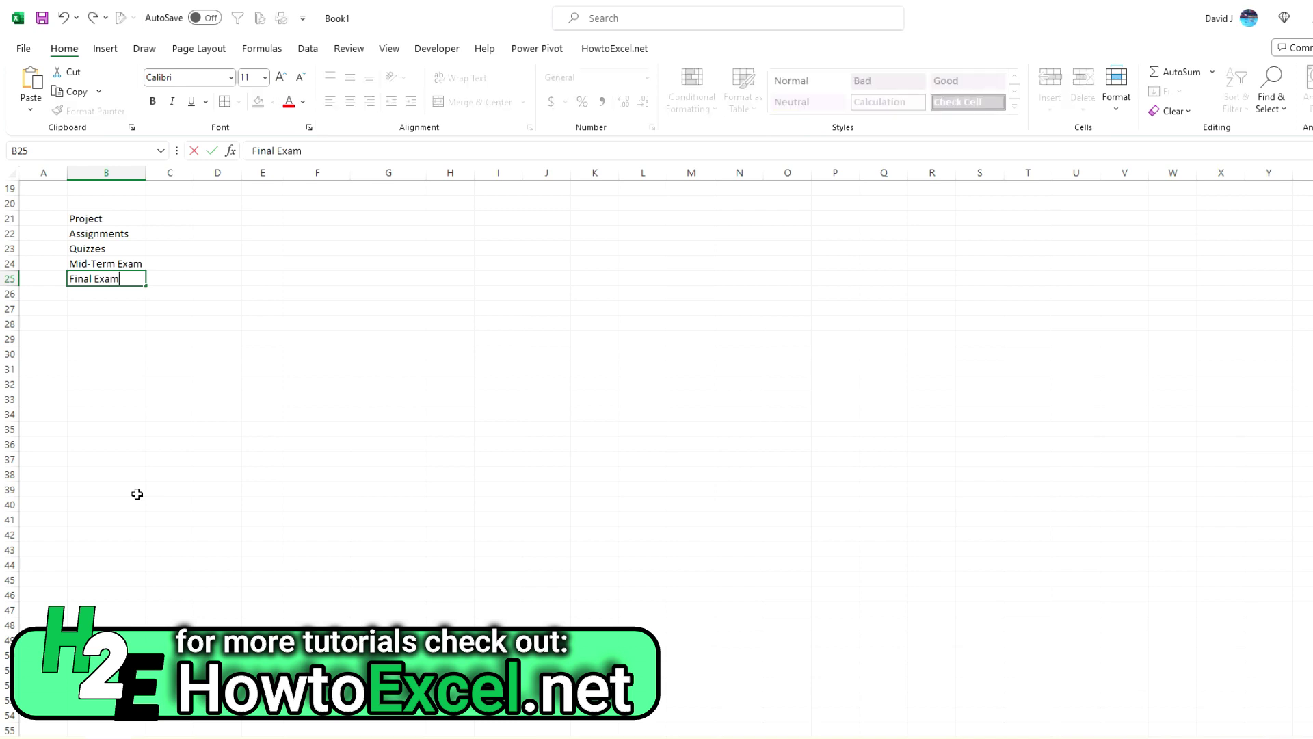
key("Return")
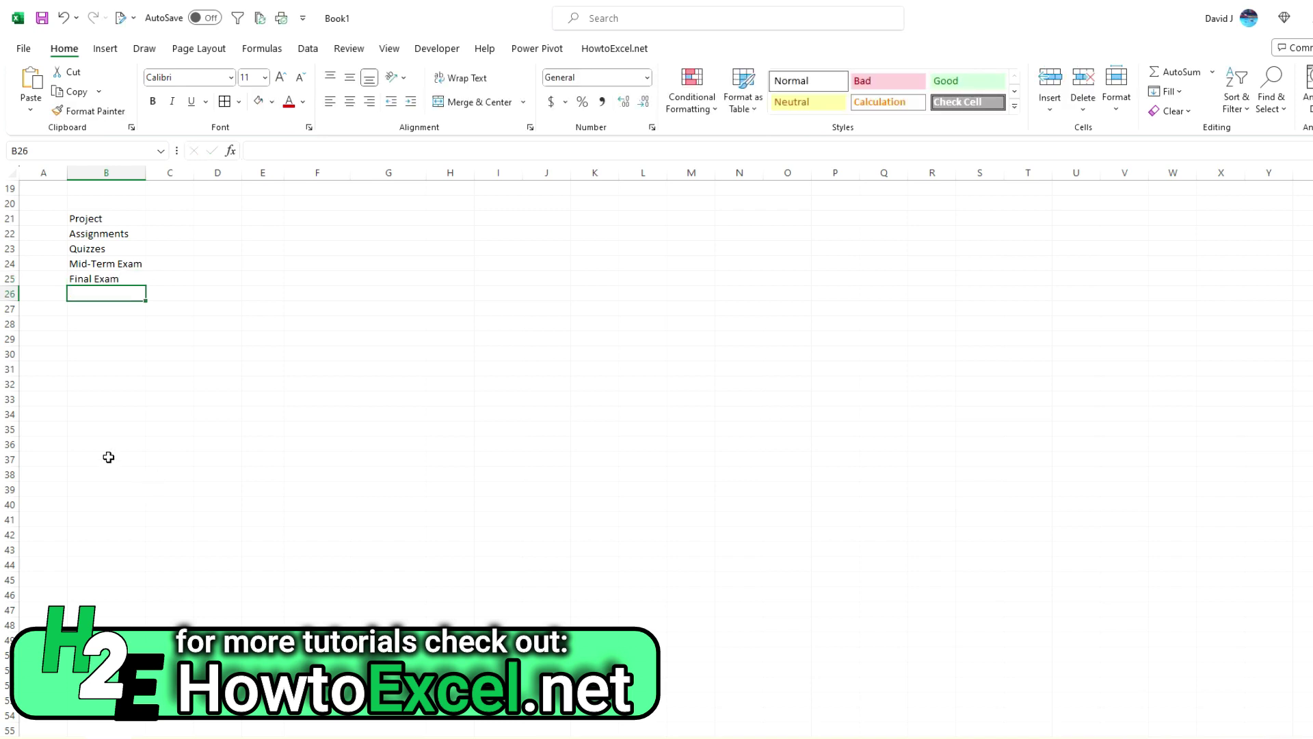
left_click(169, 200)
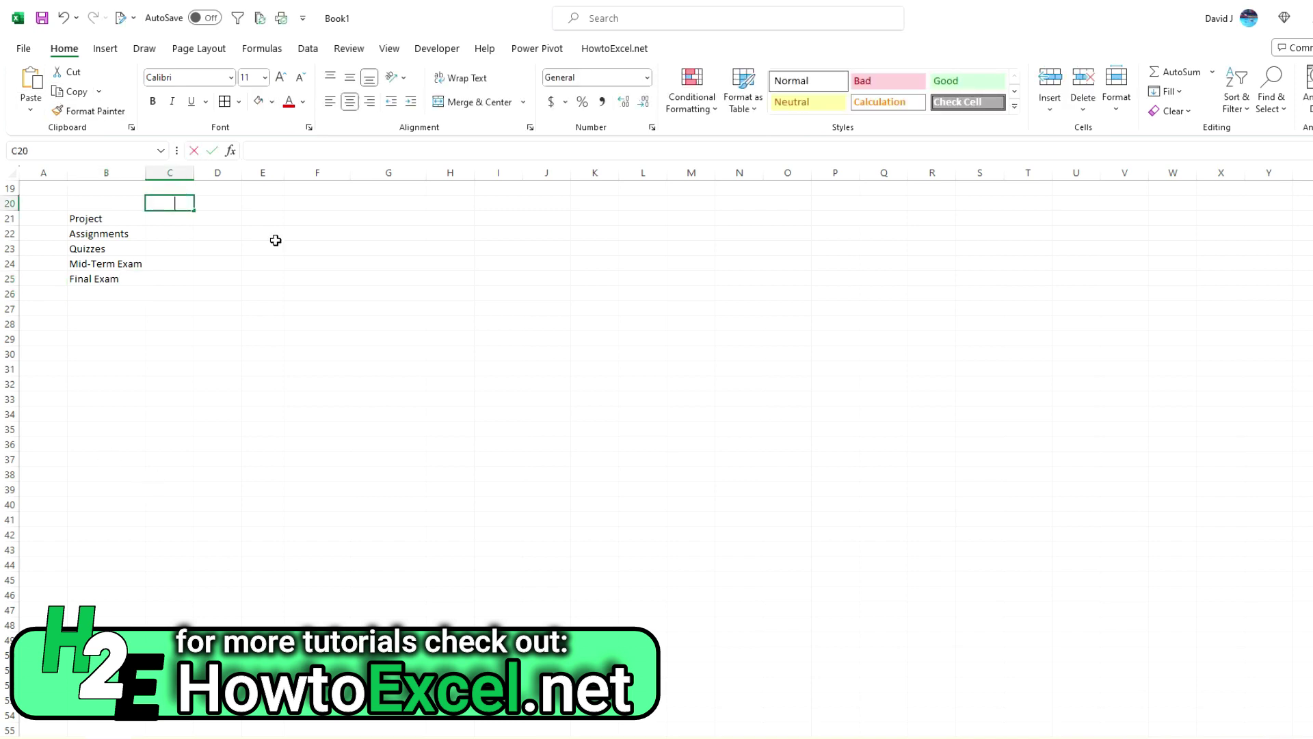
Step: Head column C 'Weighting', widen it, and enter 5%, 10%, 20%, 25%, 40% in C21:C25
type("Weighting")
key("Return")
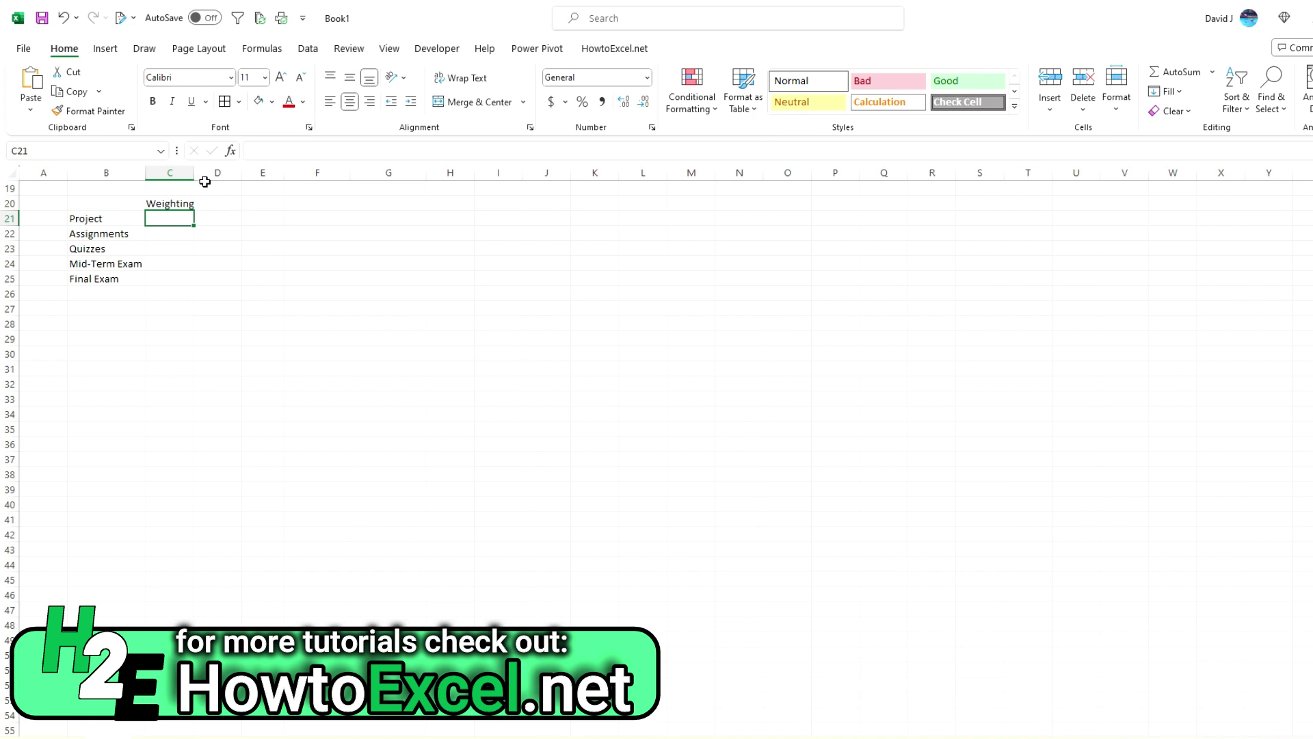
left_click_drag(194, 174, 204, 174)
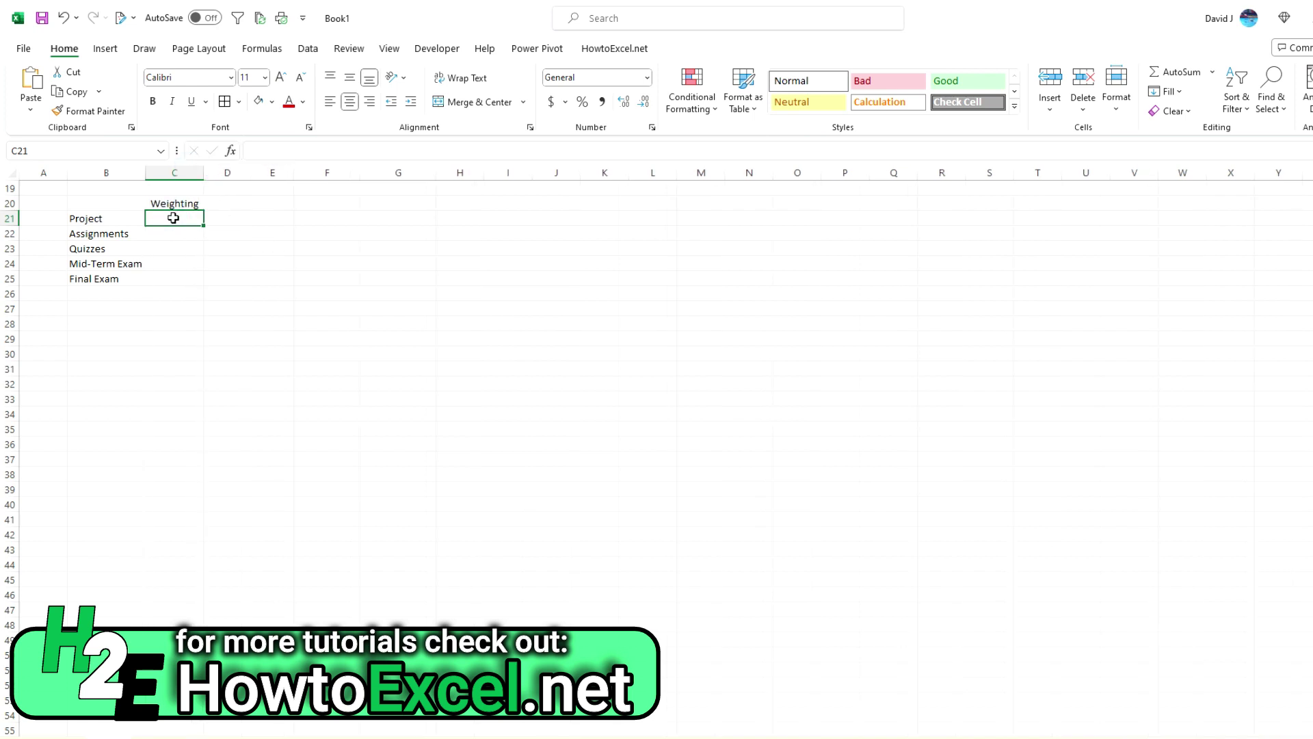
type("5")
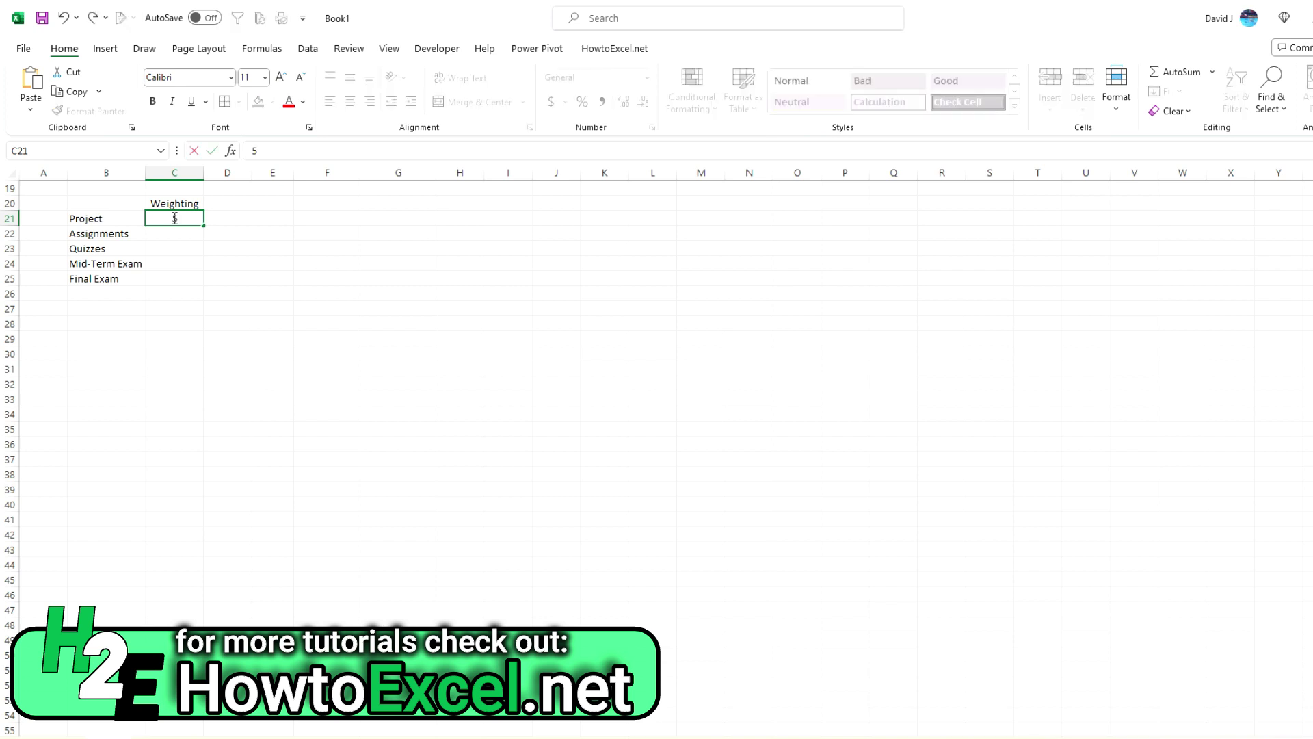
type("%")
key("Return")
type("10%")
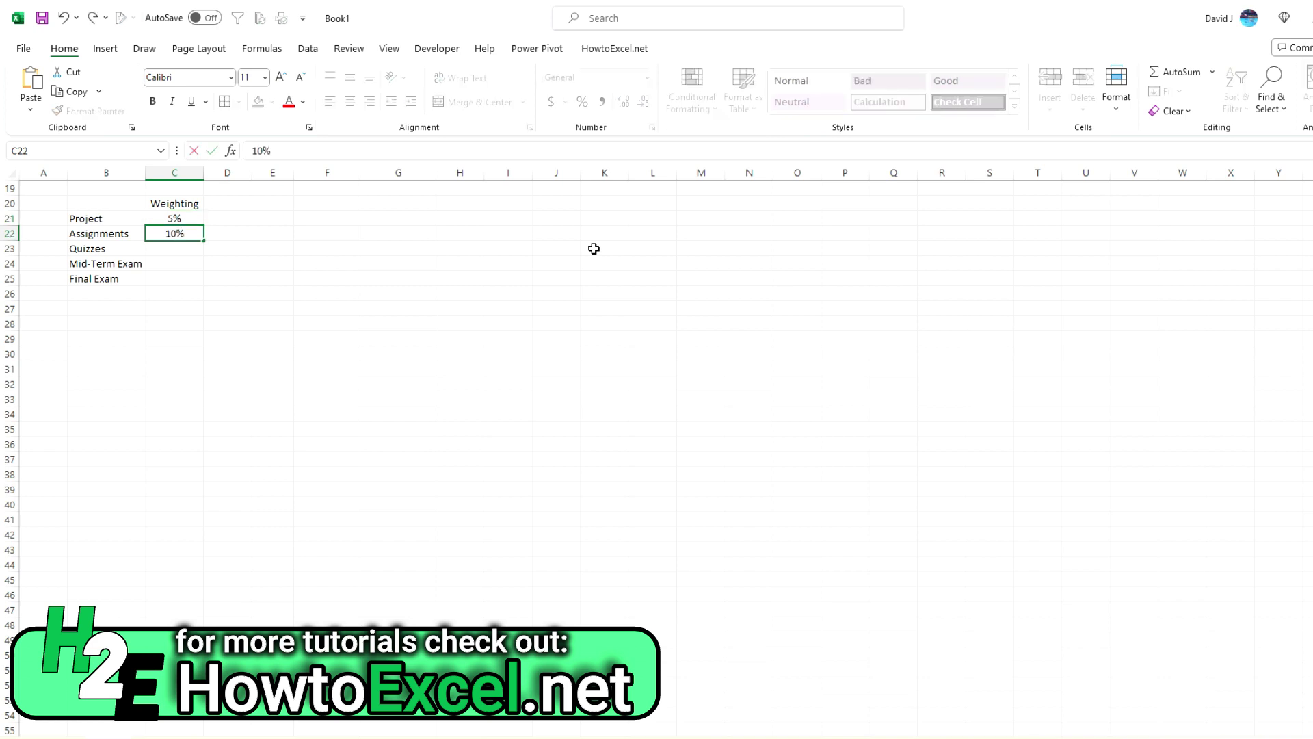
key("Return")
type("20%")
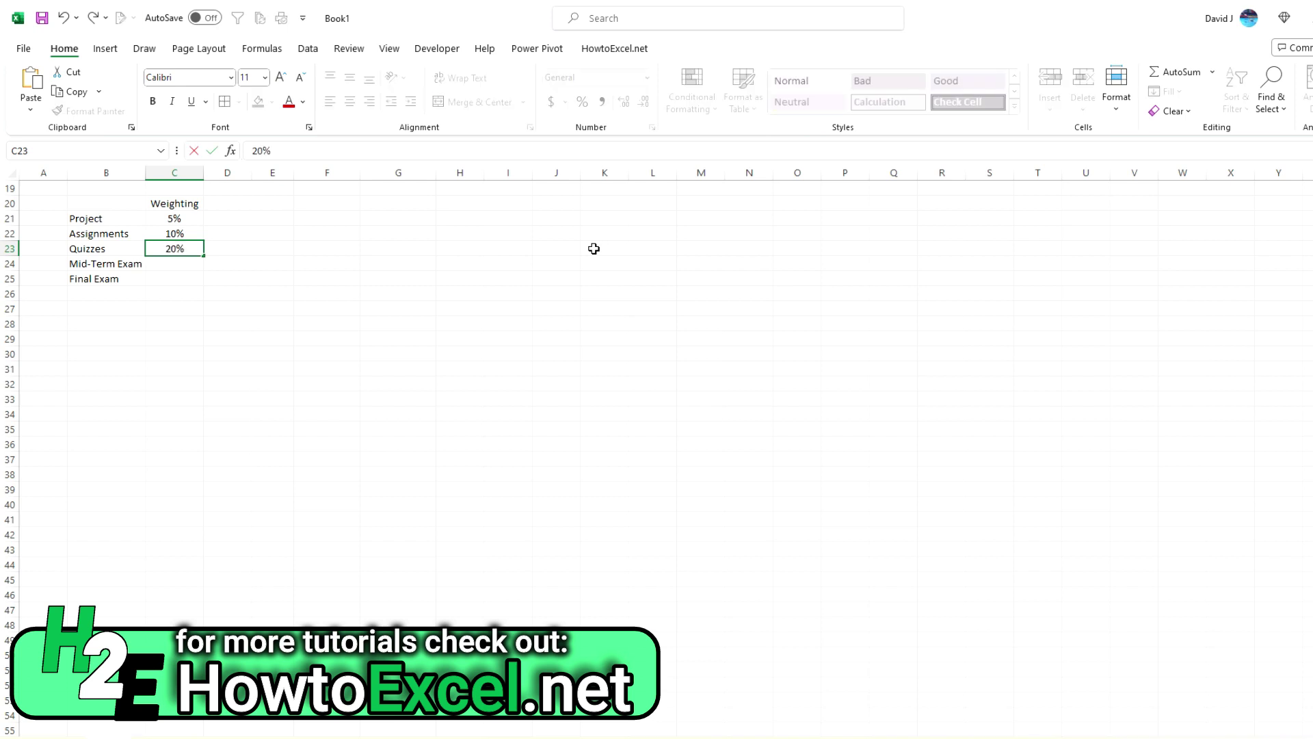
key("Return")
type("25%")
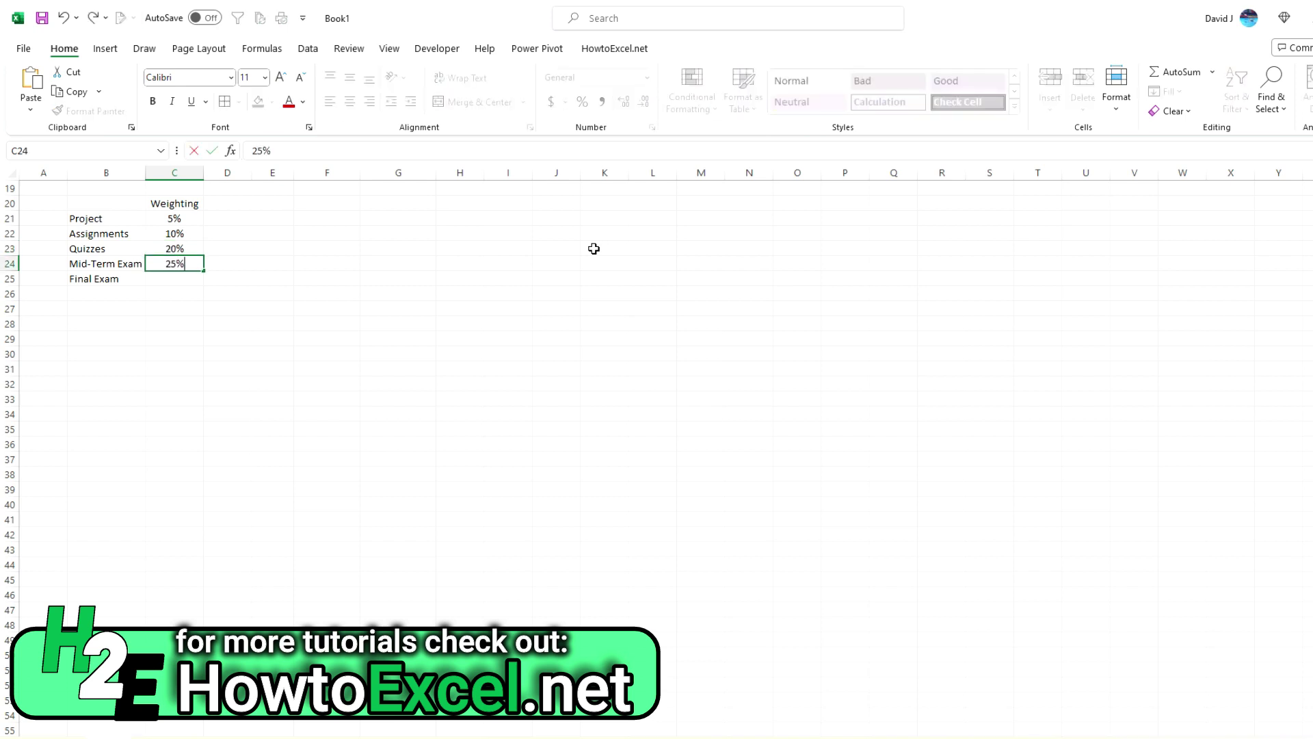
key("Return")
type("40%")
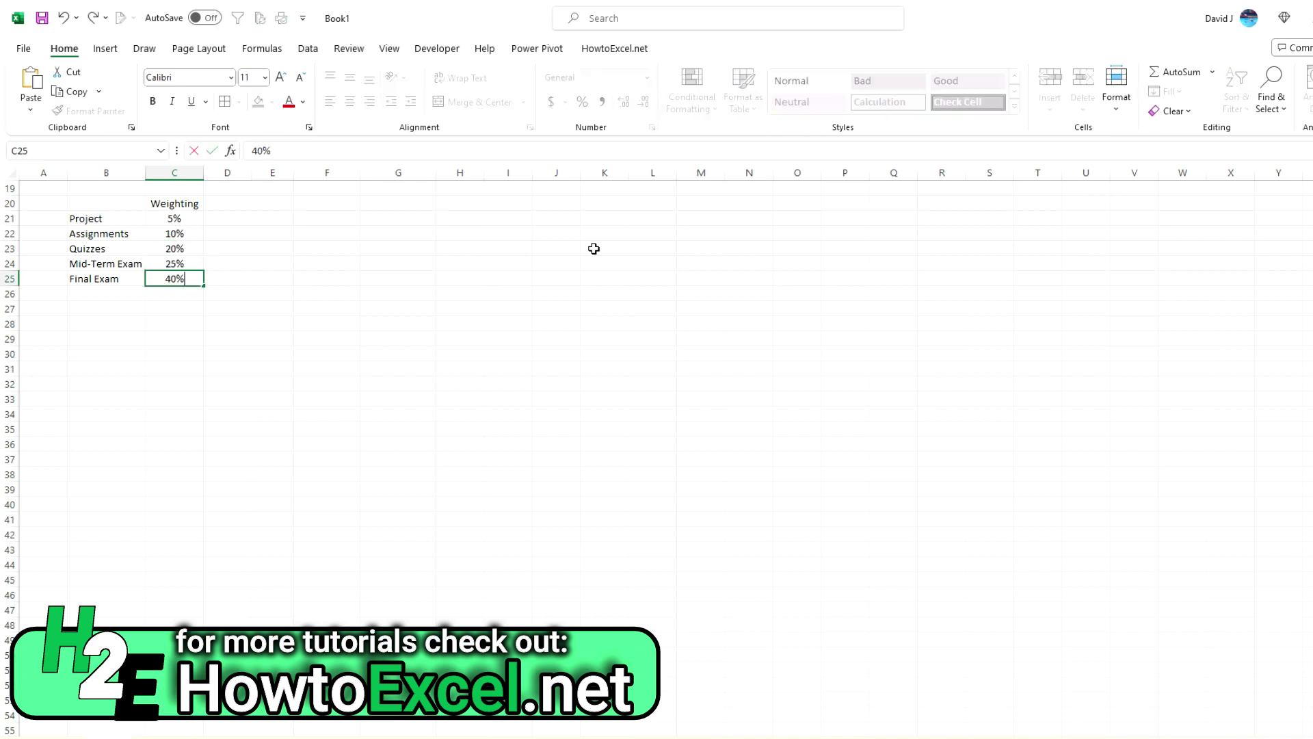
key("Return")
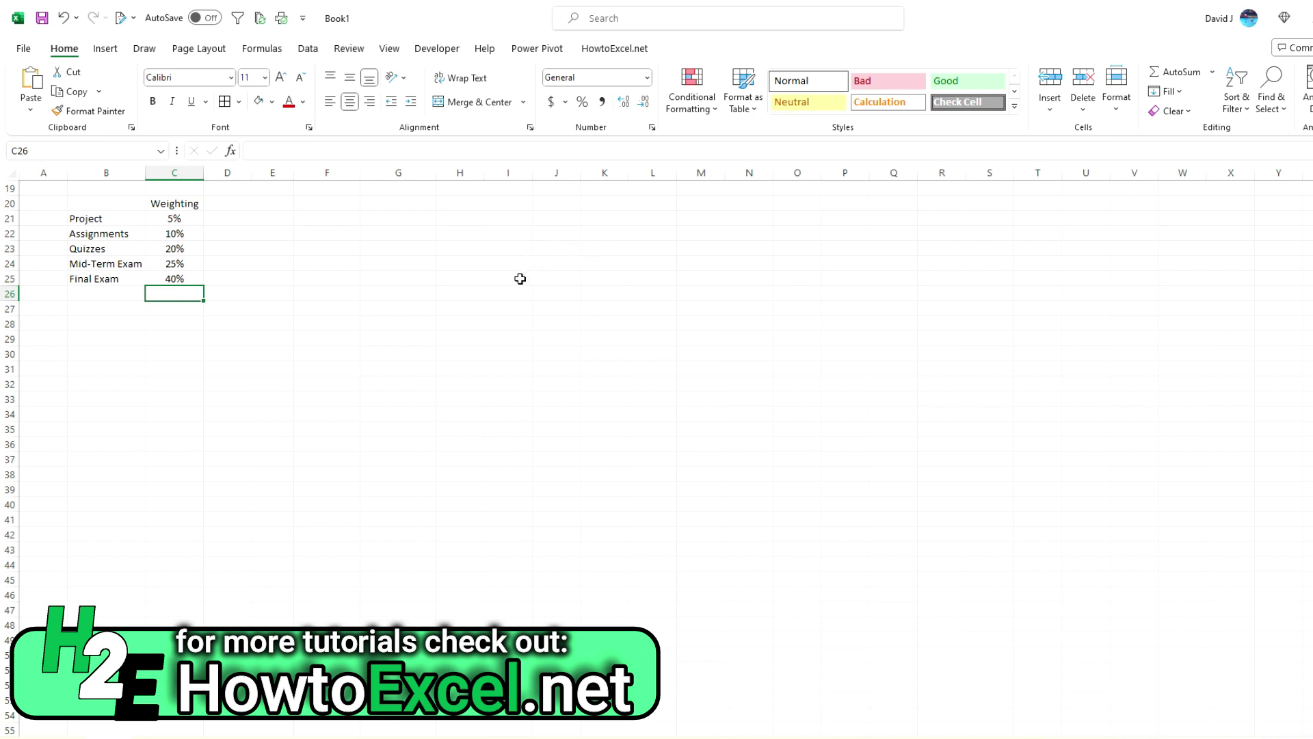
left_click(1178, 76)
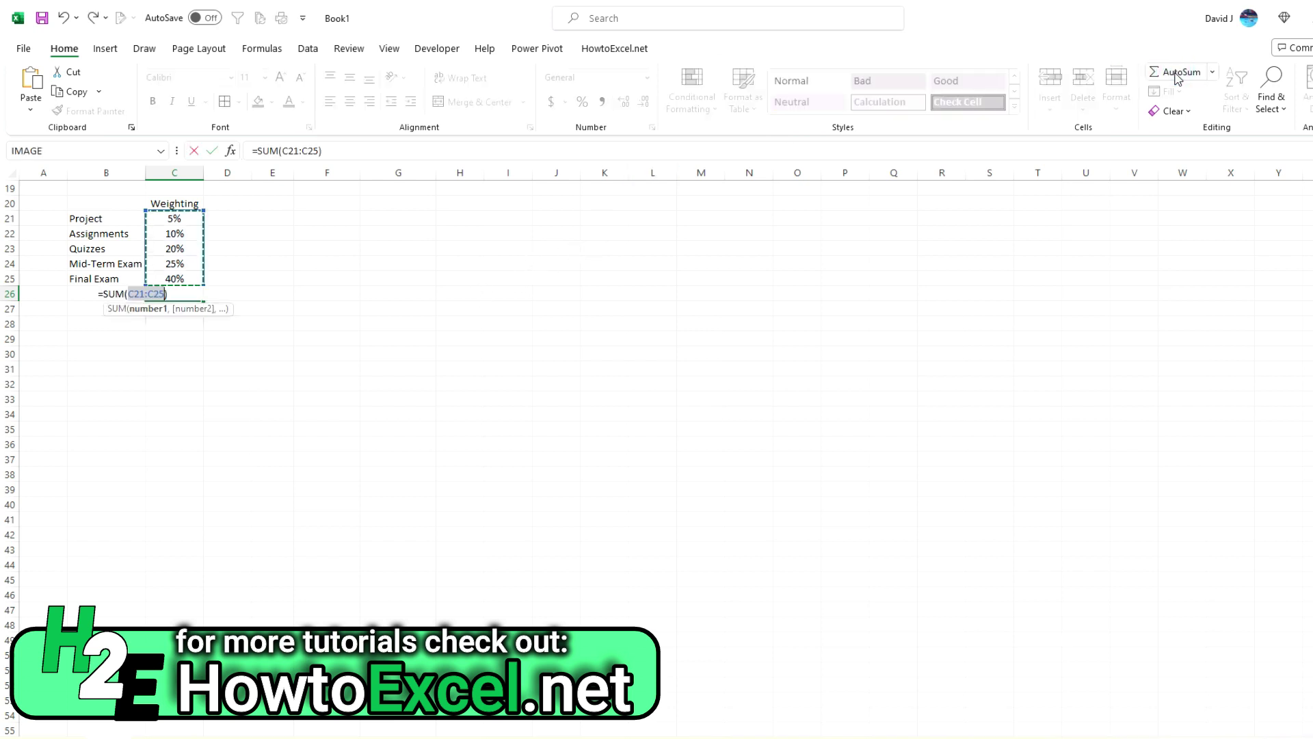
key("Return")
key("ctrl+z")
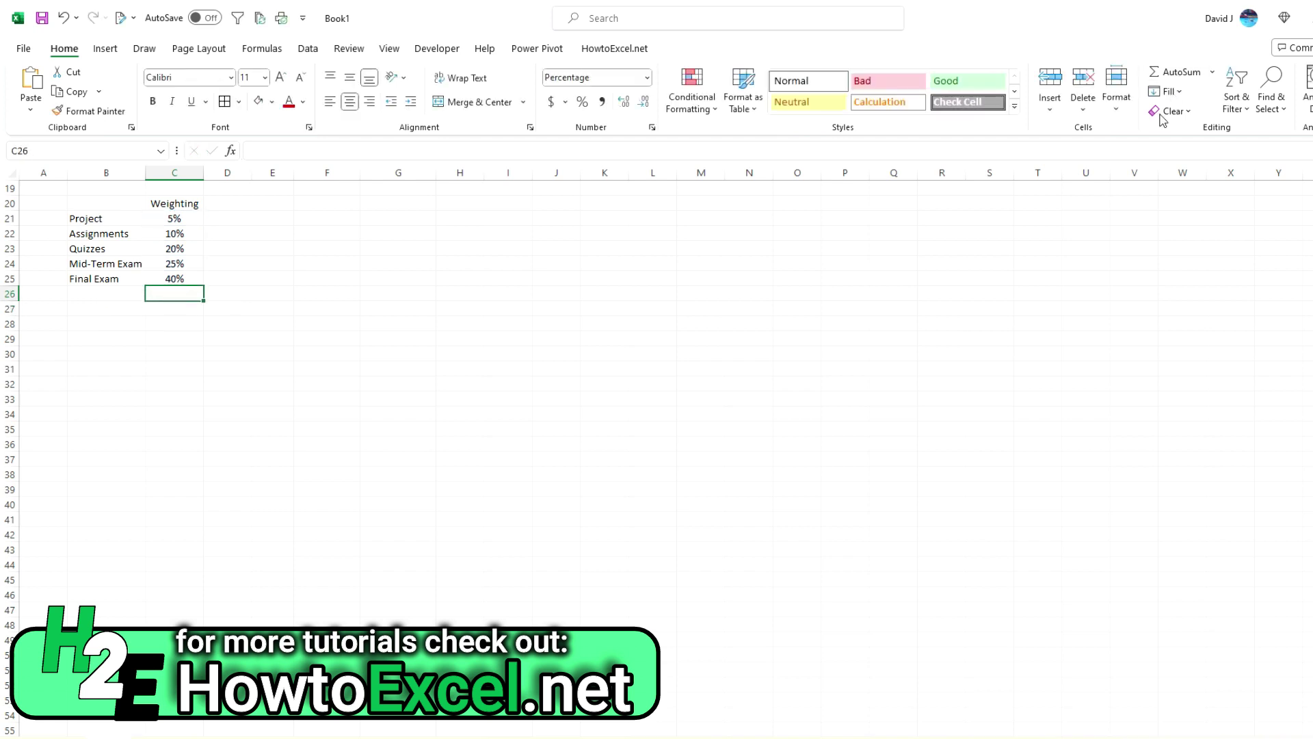
left_click_drag(176, 217, 193, 279)
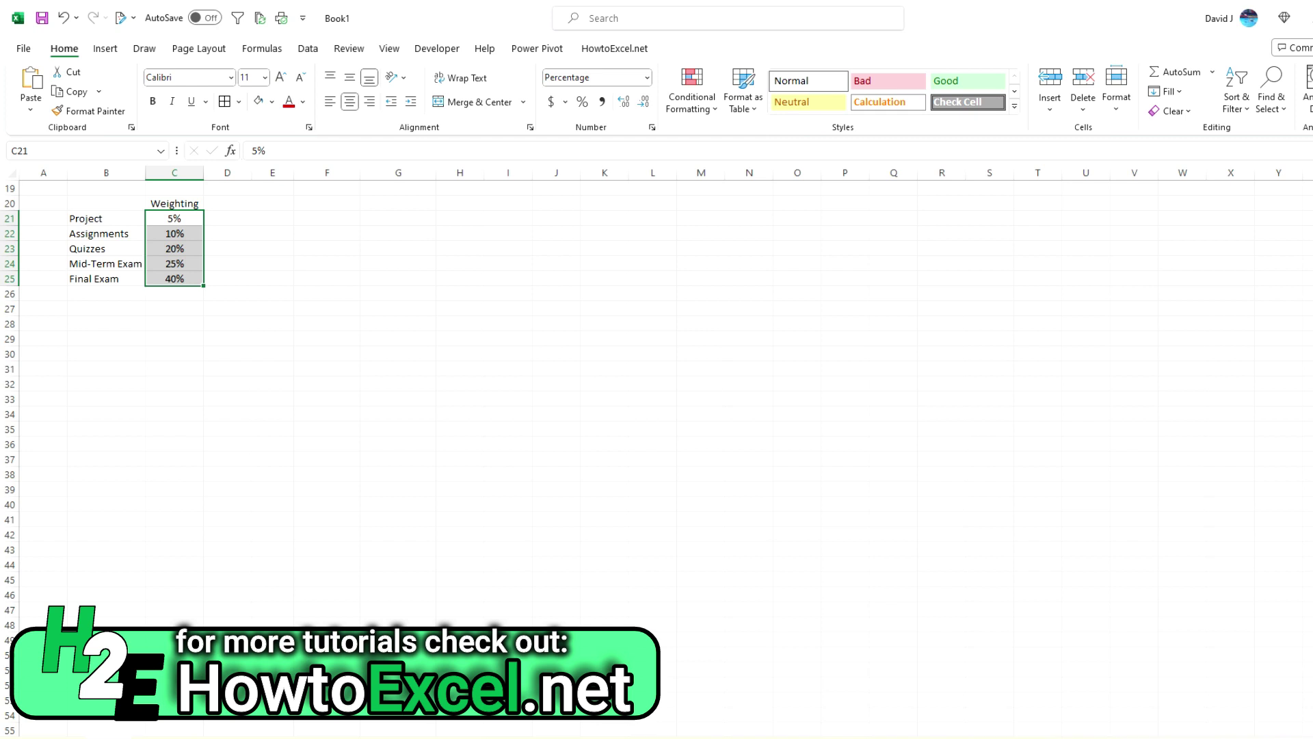
right_click(948, 737)
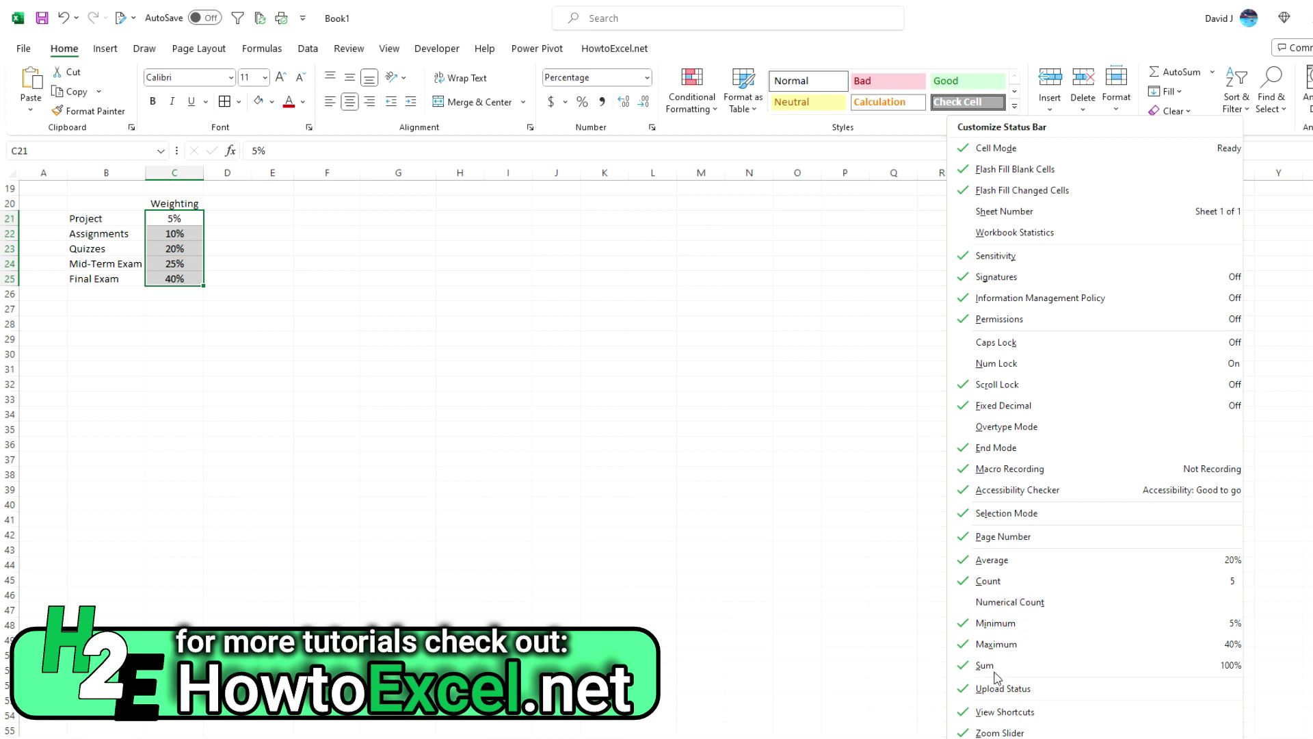
left_click(761, 615)
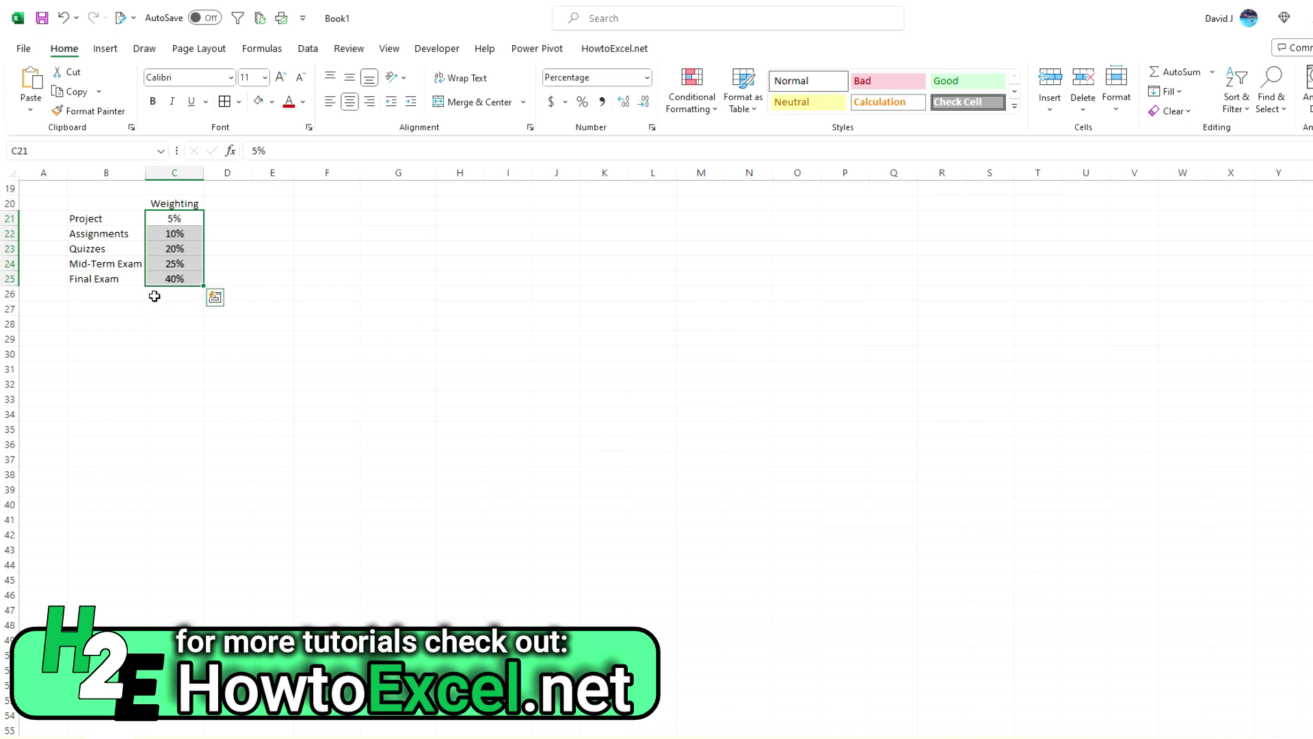
left_click(229, 214)
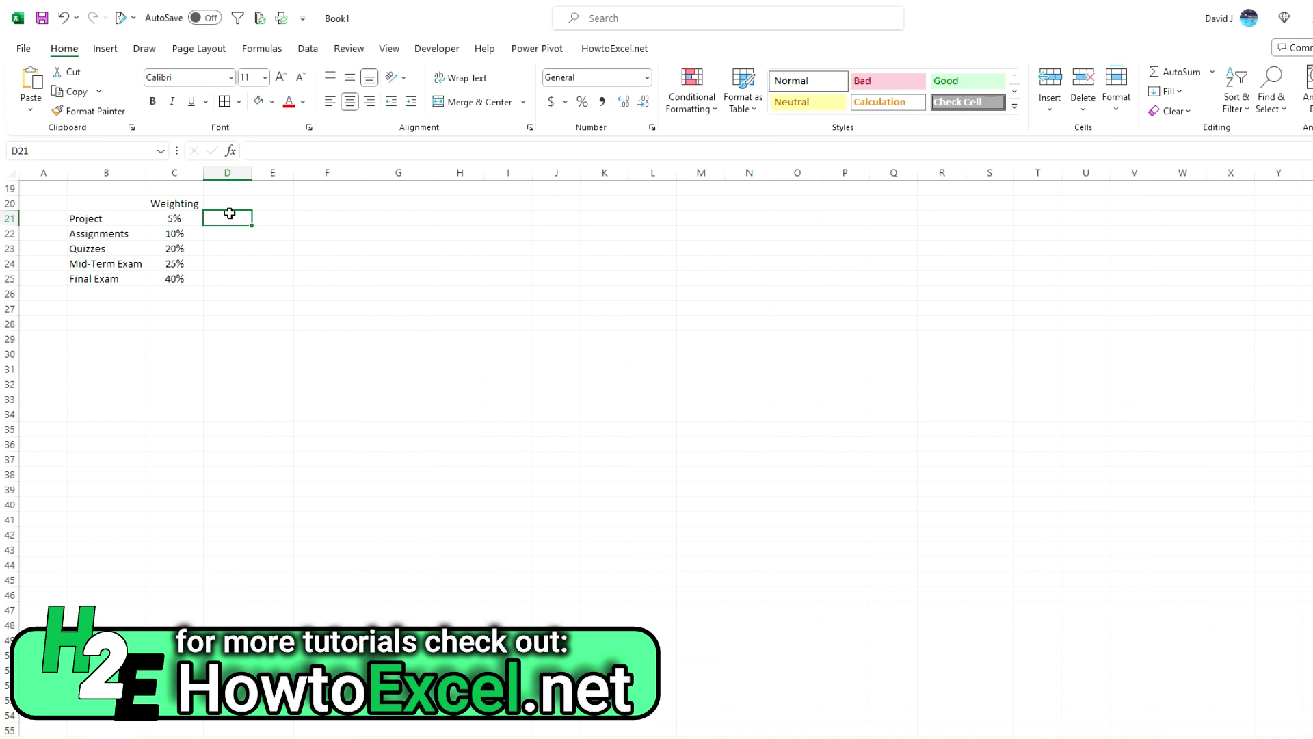
Step: Head D20 'Score' and fill D21:D25 with =RANDBETWEEN(50,100)
key("Up")
type("Score")
key("Return")
type("=randb")
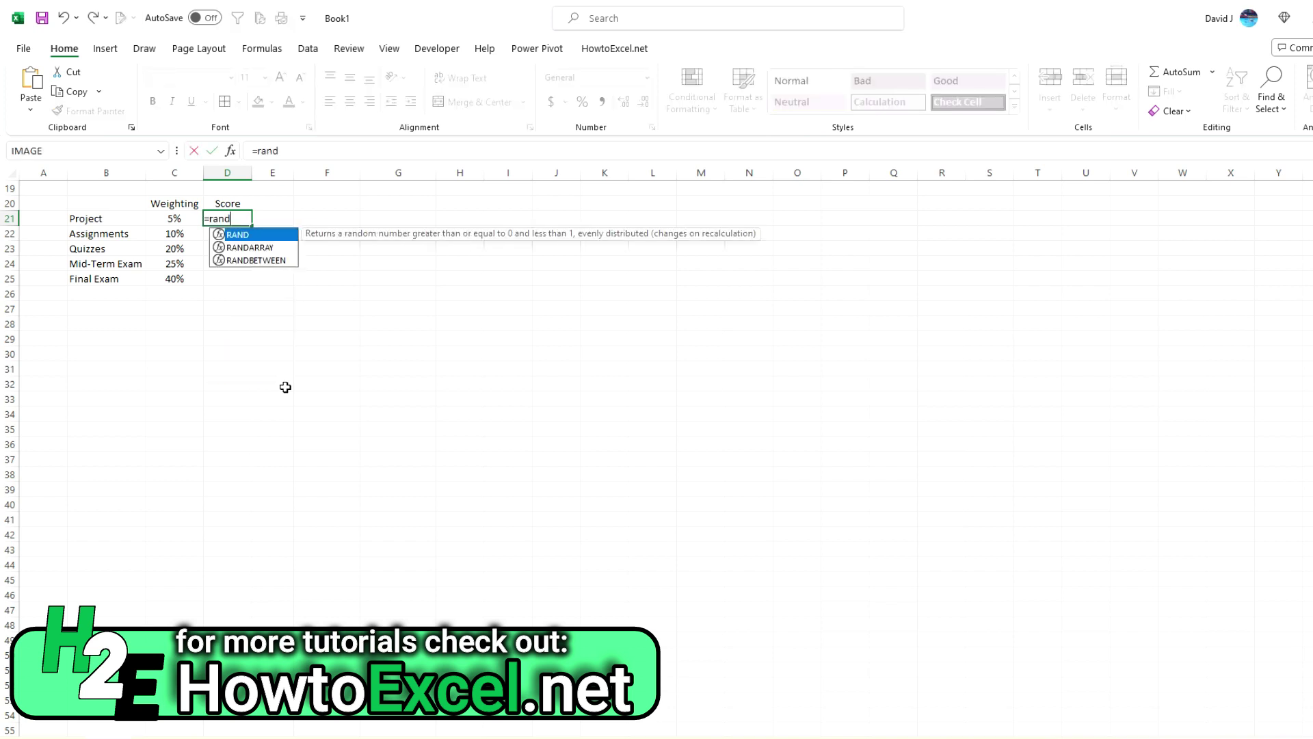
key("Tab")
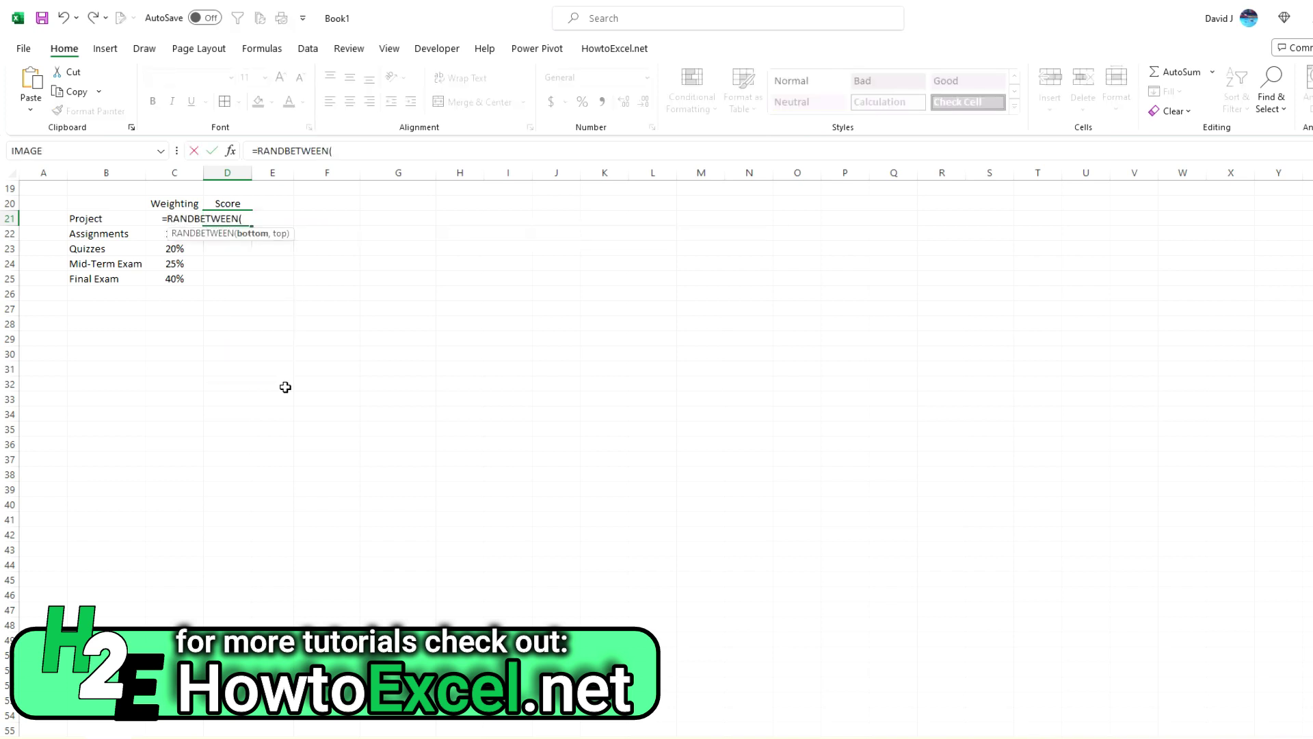
type("50,100)")
key("Return")
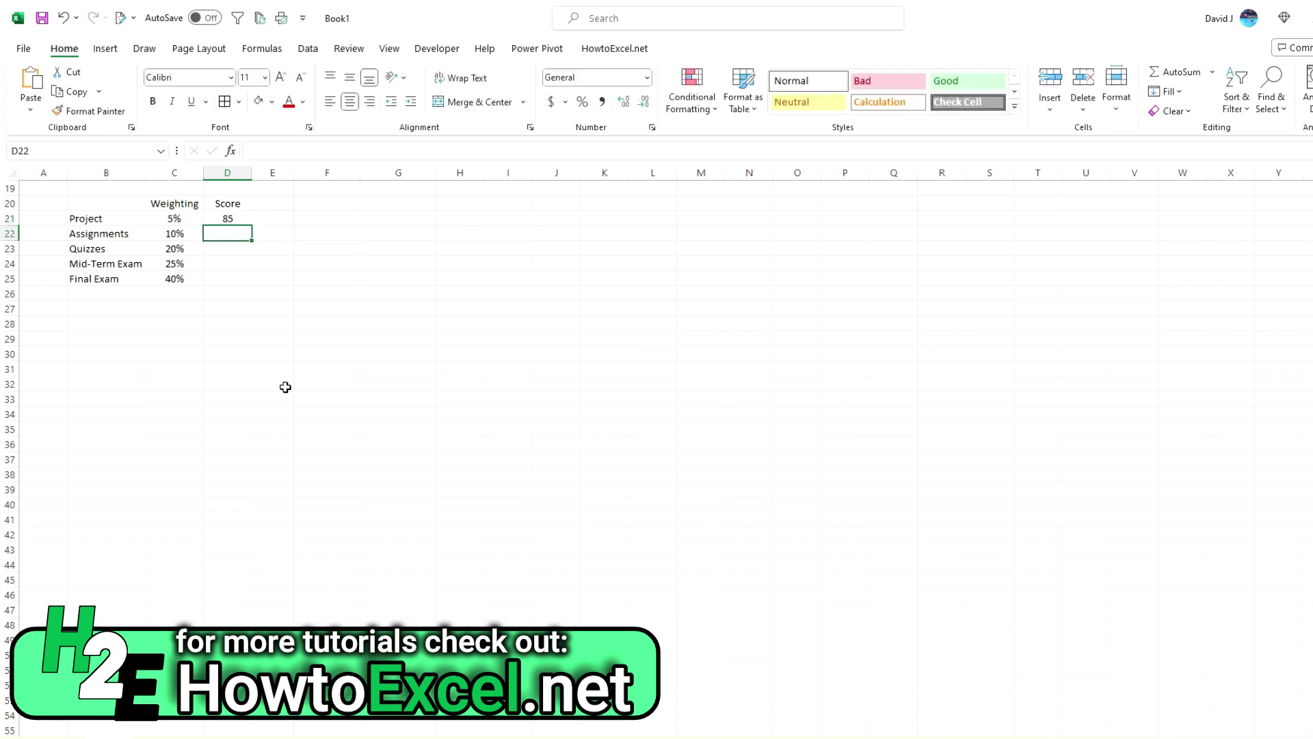
key("ctrl+d")
key("Down")
key("ctrl+d")
key("Down")
key("ctrl+d")
key("Down")
key("ctrl+d")
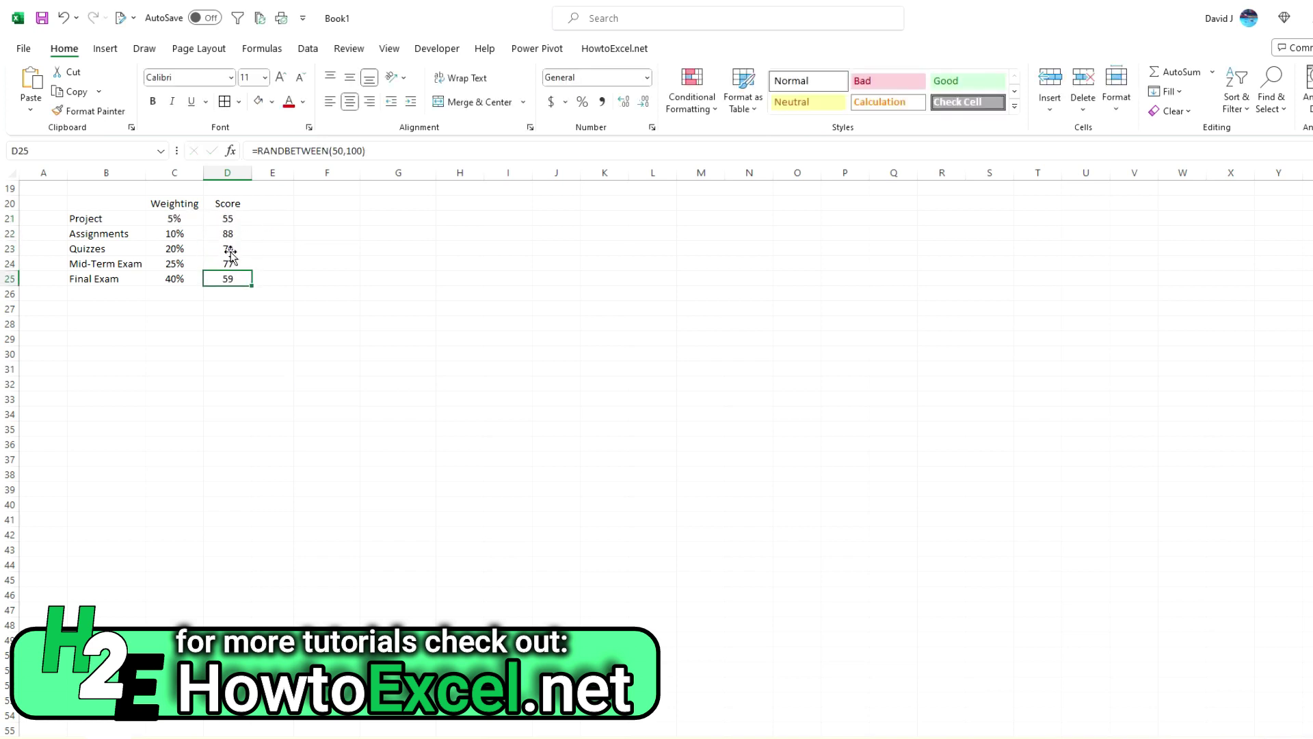
Step: Paste D21:D25 back as values, fixing the scores at 55, 88, 70, 77, 59
left_click_drag(228, 218, 238, 276)
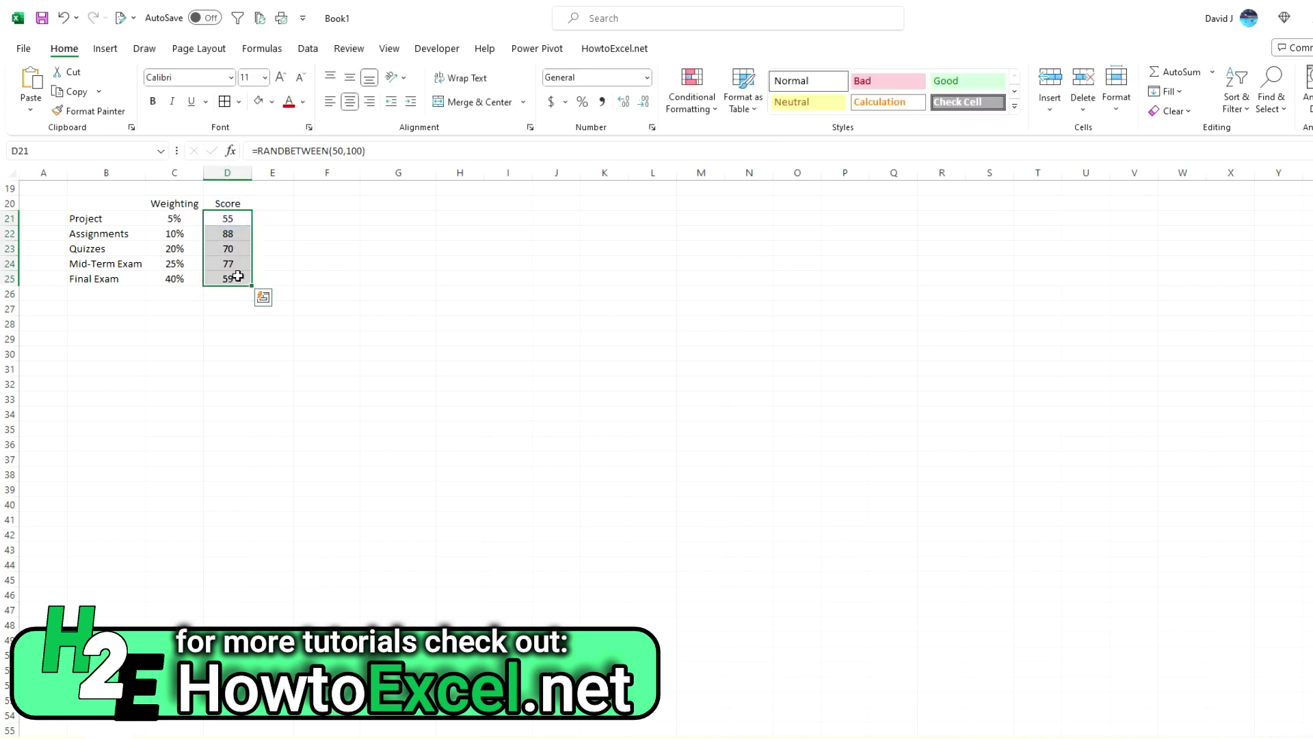
key("ctrl+c")
key("ctrl+shift+v")
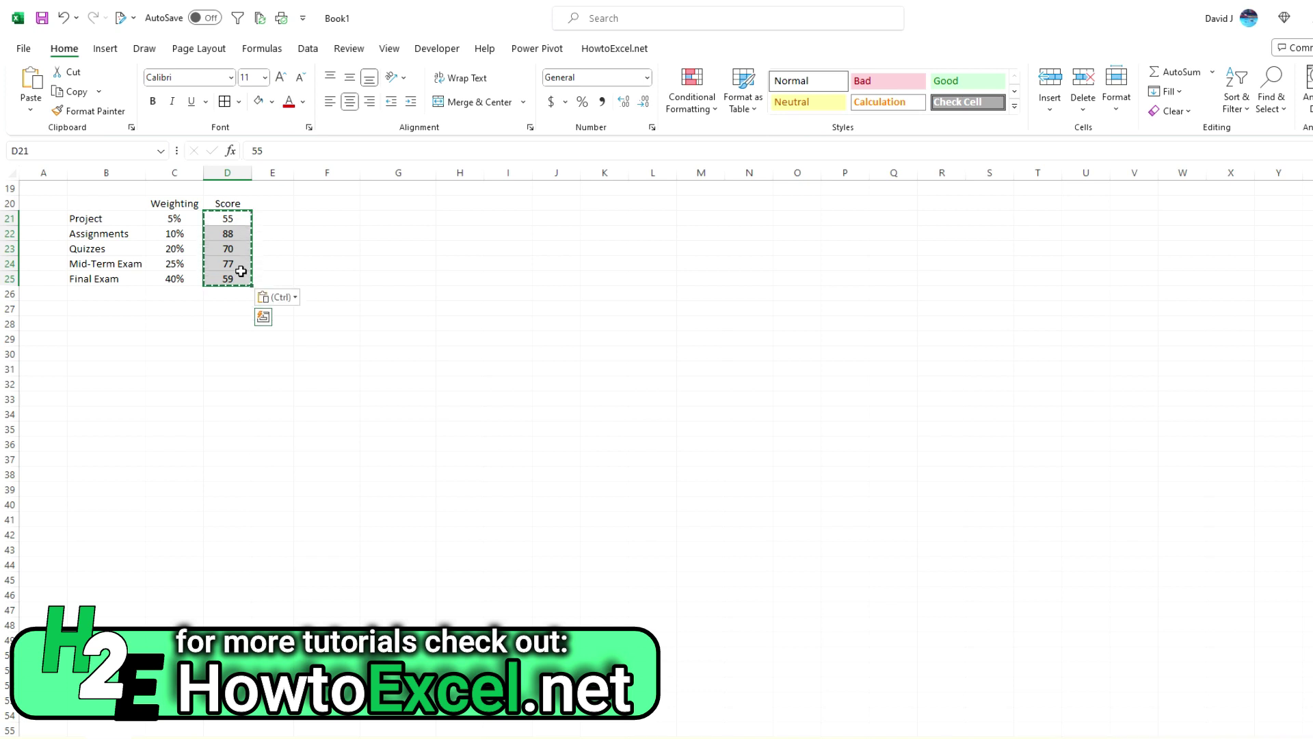
key("Escape")
key("Left")
key("Down")
key("Left")
key("Down")
key("Down")
key("Down")
key("Down")
key("Down")
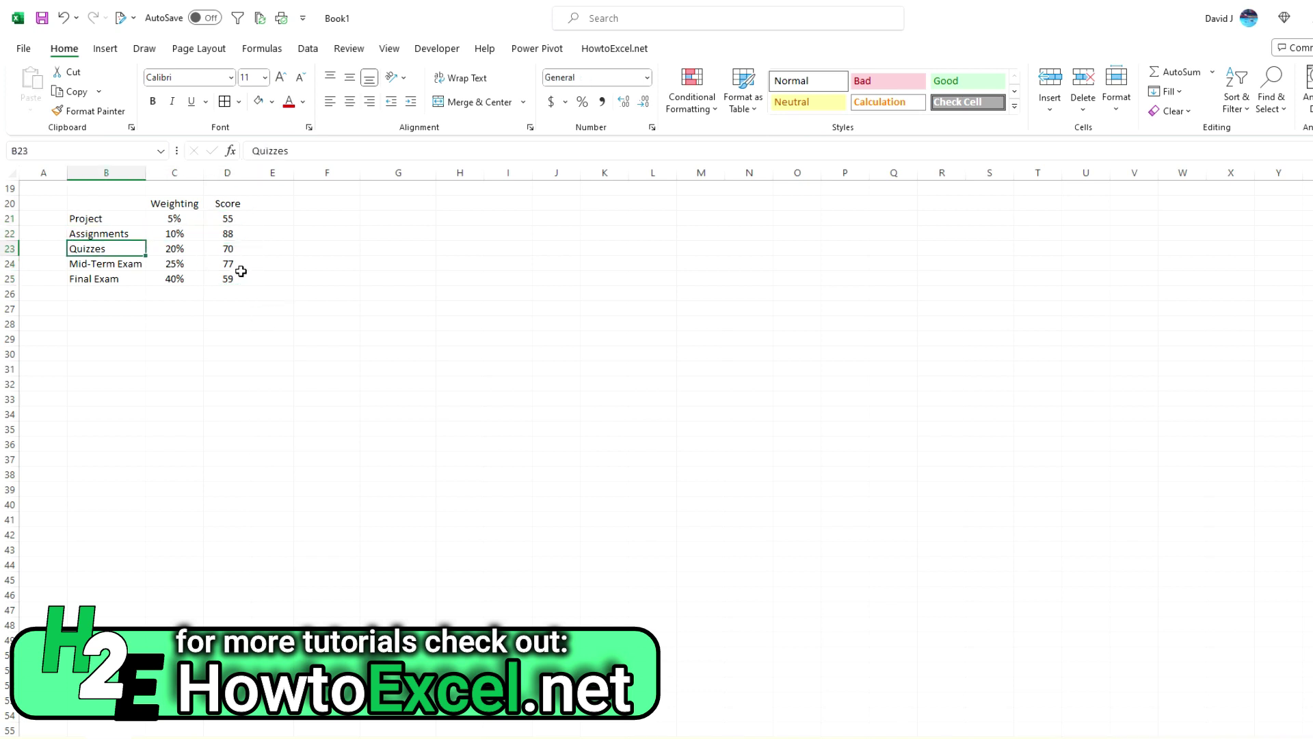
Step: Enter =SUMPRODUCT(C21:C25,D21:D25) in B27, giving a weighted grade of 68.4
type("=sump")
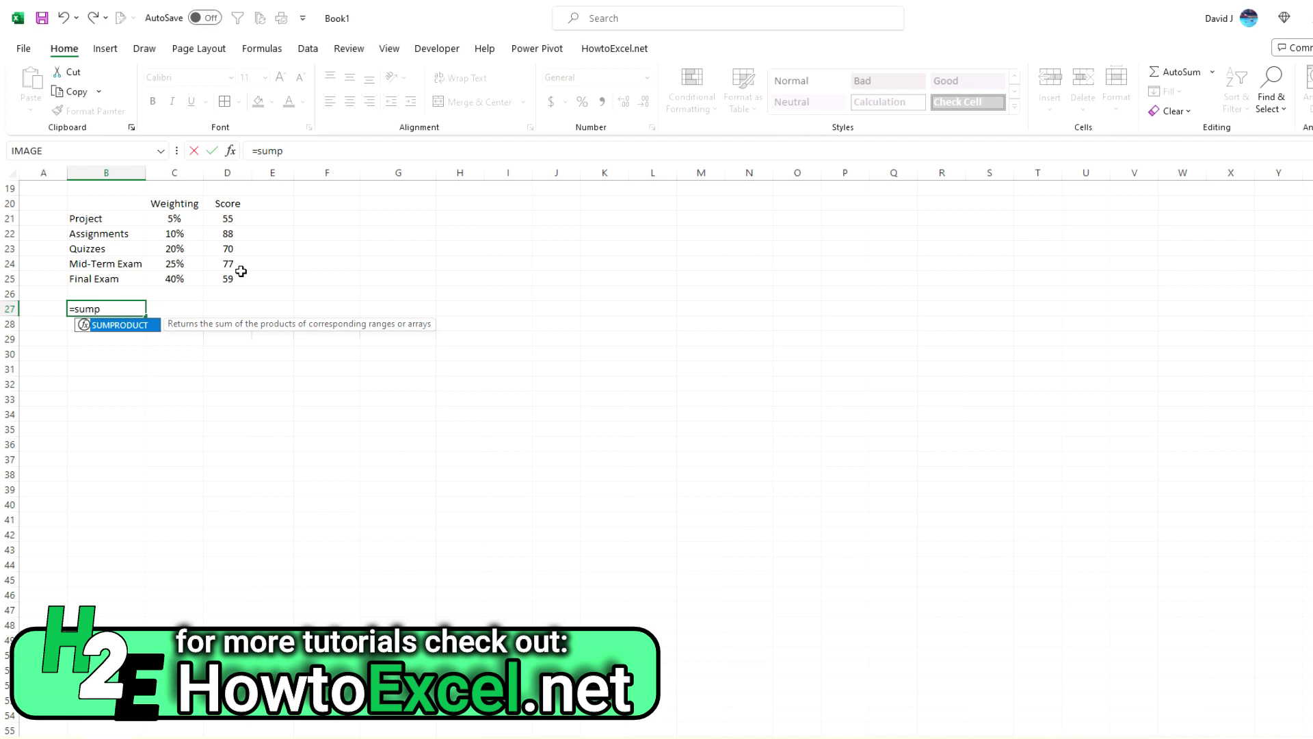
key("Tab")
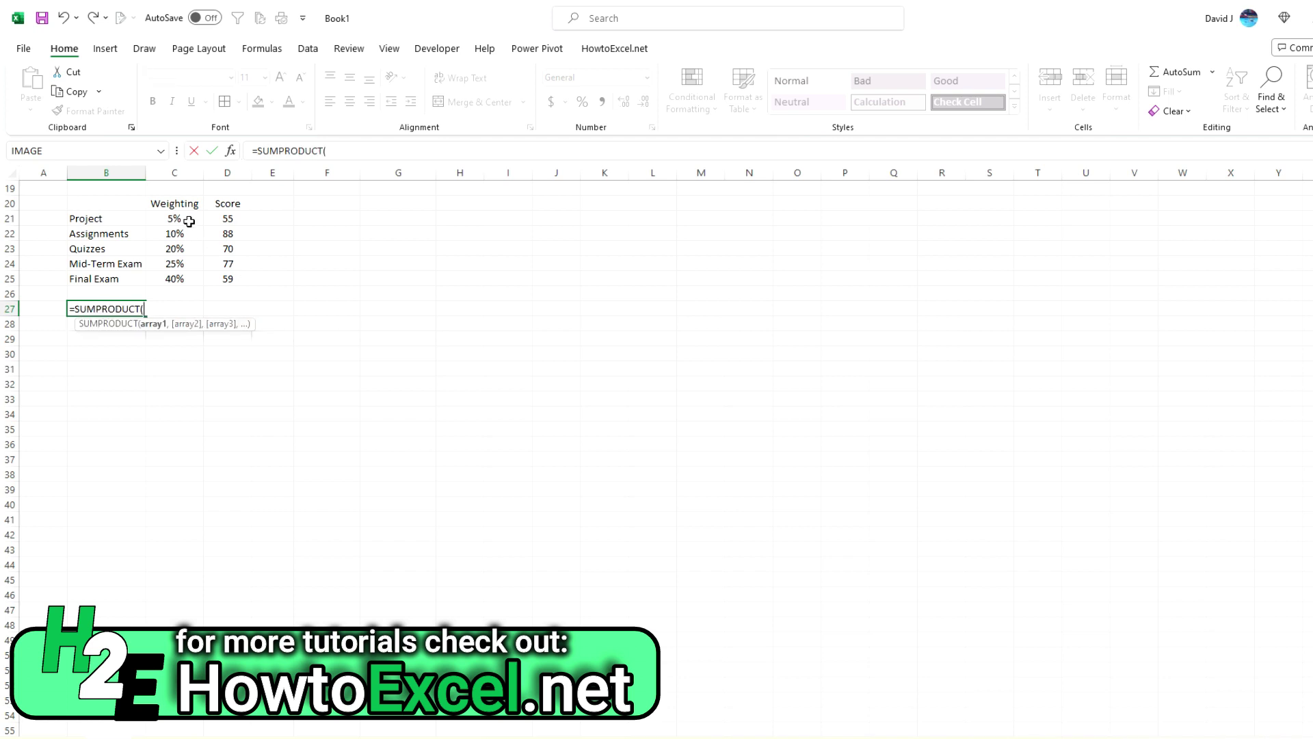
left_click_drag(182, 217, 185, 278)
type(",")
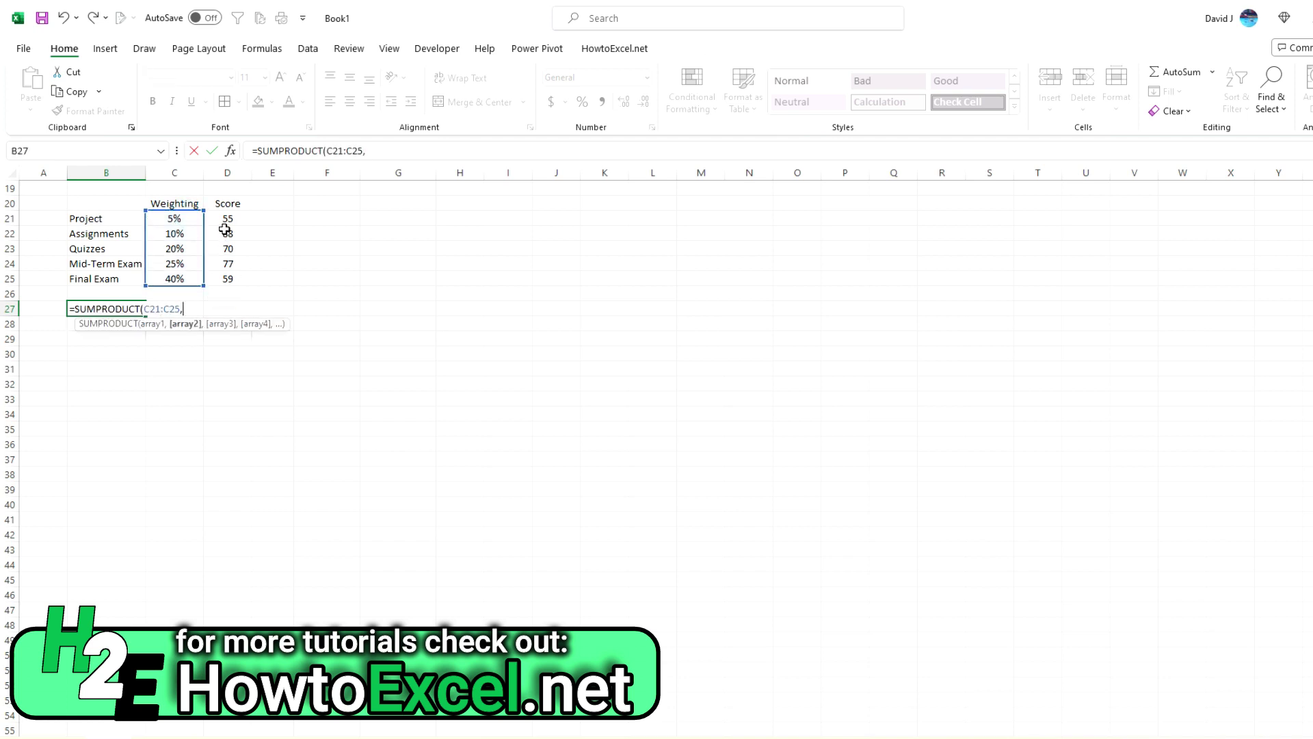
left_click_drag(228, 220, 226, 273)
key("Return")
key("Up")
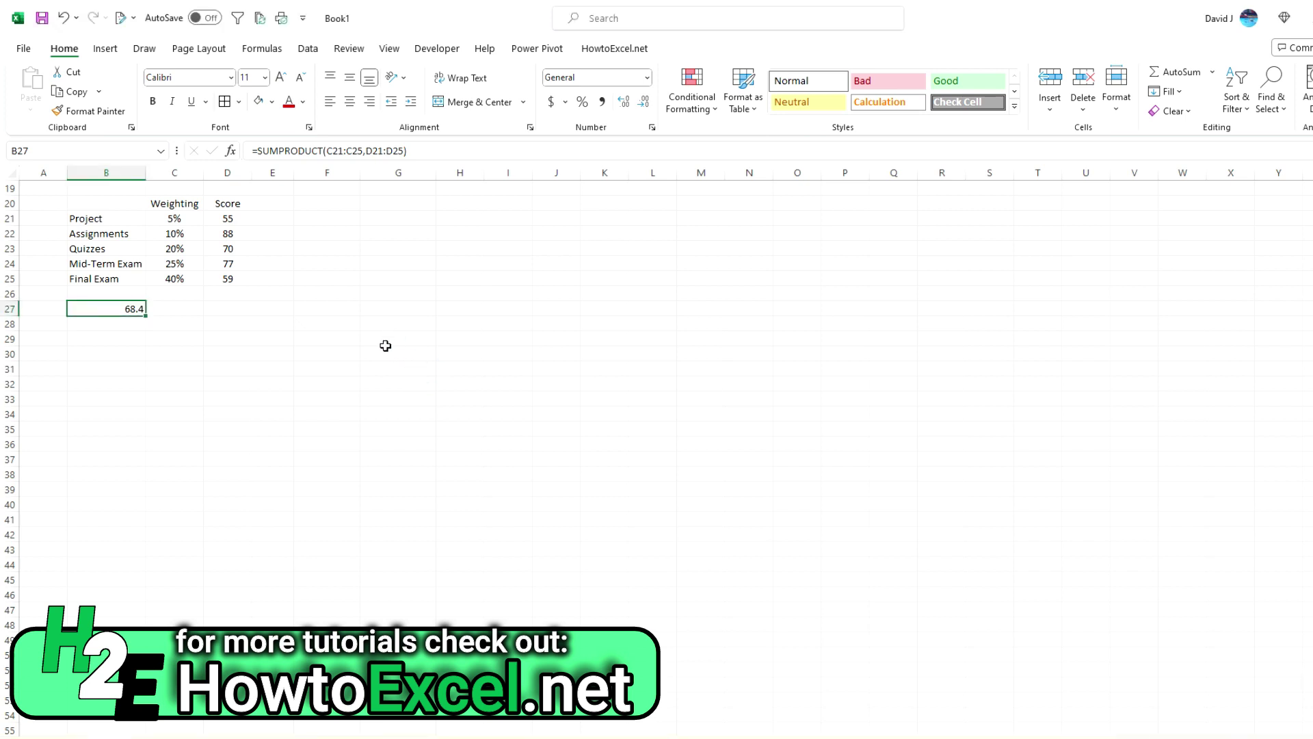
Step: Scroll up to show the house scoring table above the course table
scroll(408, 339, "up", 6)
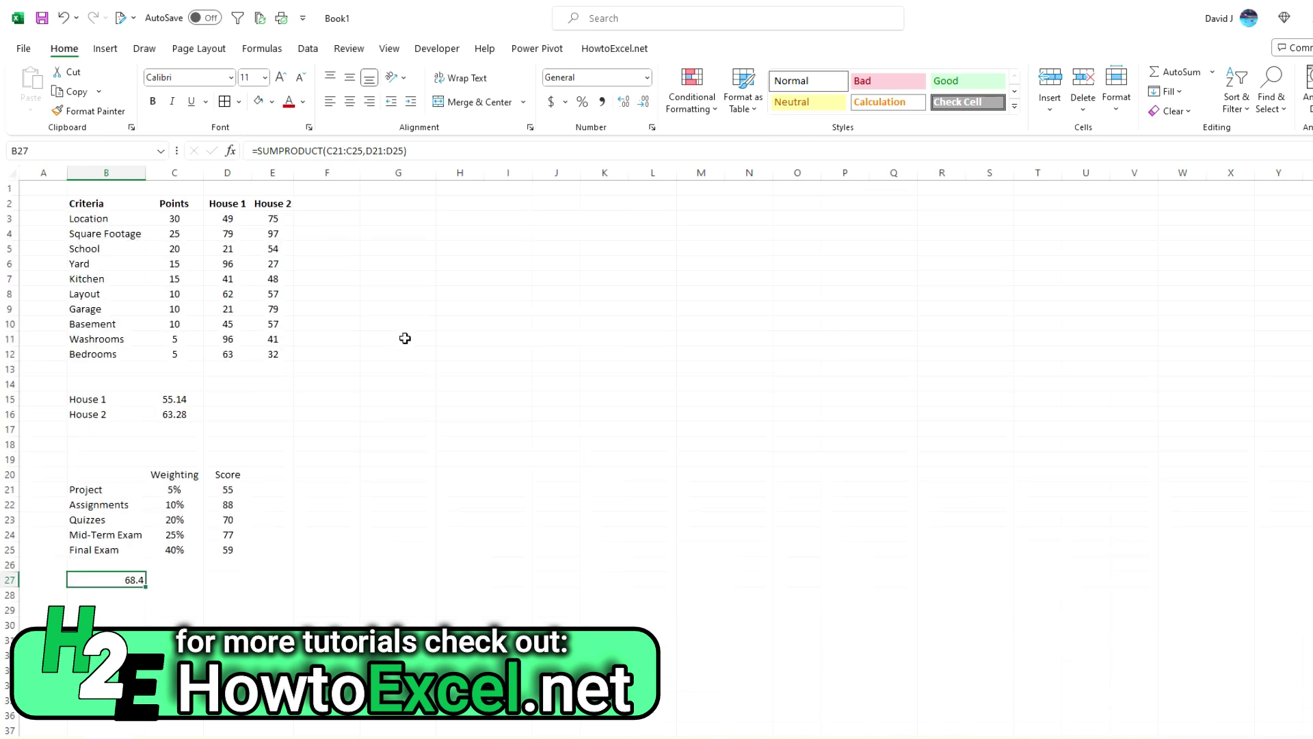